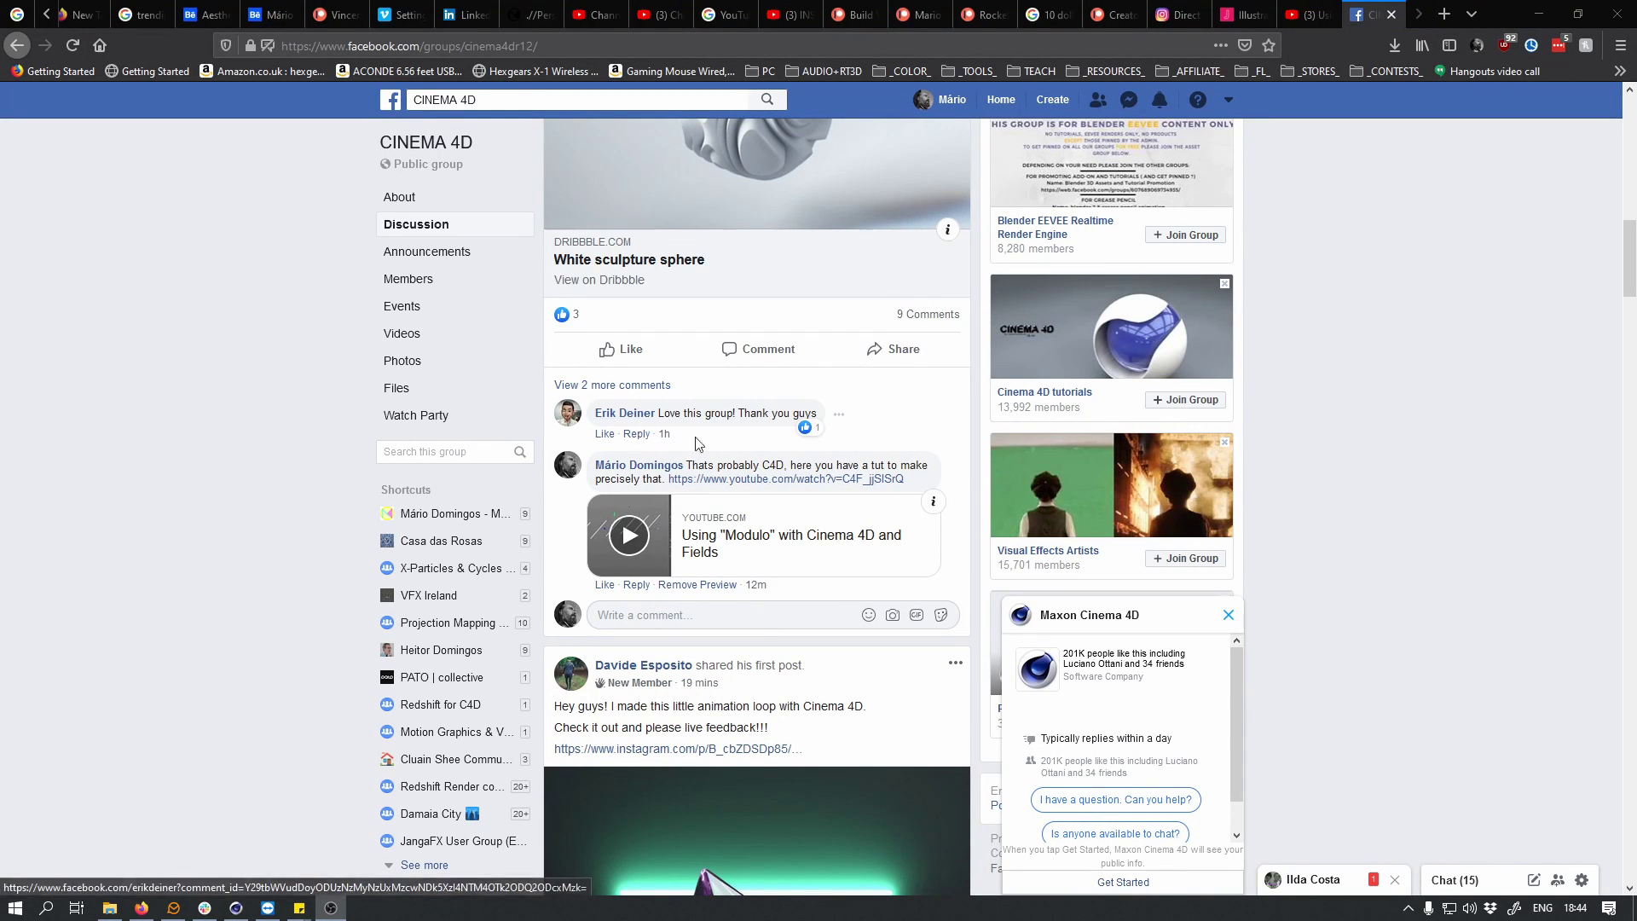
- Review the "White sculpture sphere" post in the CINEMA 4D Facebook group, and close the browser with all its tabs
drag(1628, 280, 1632, 147)
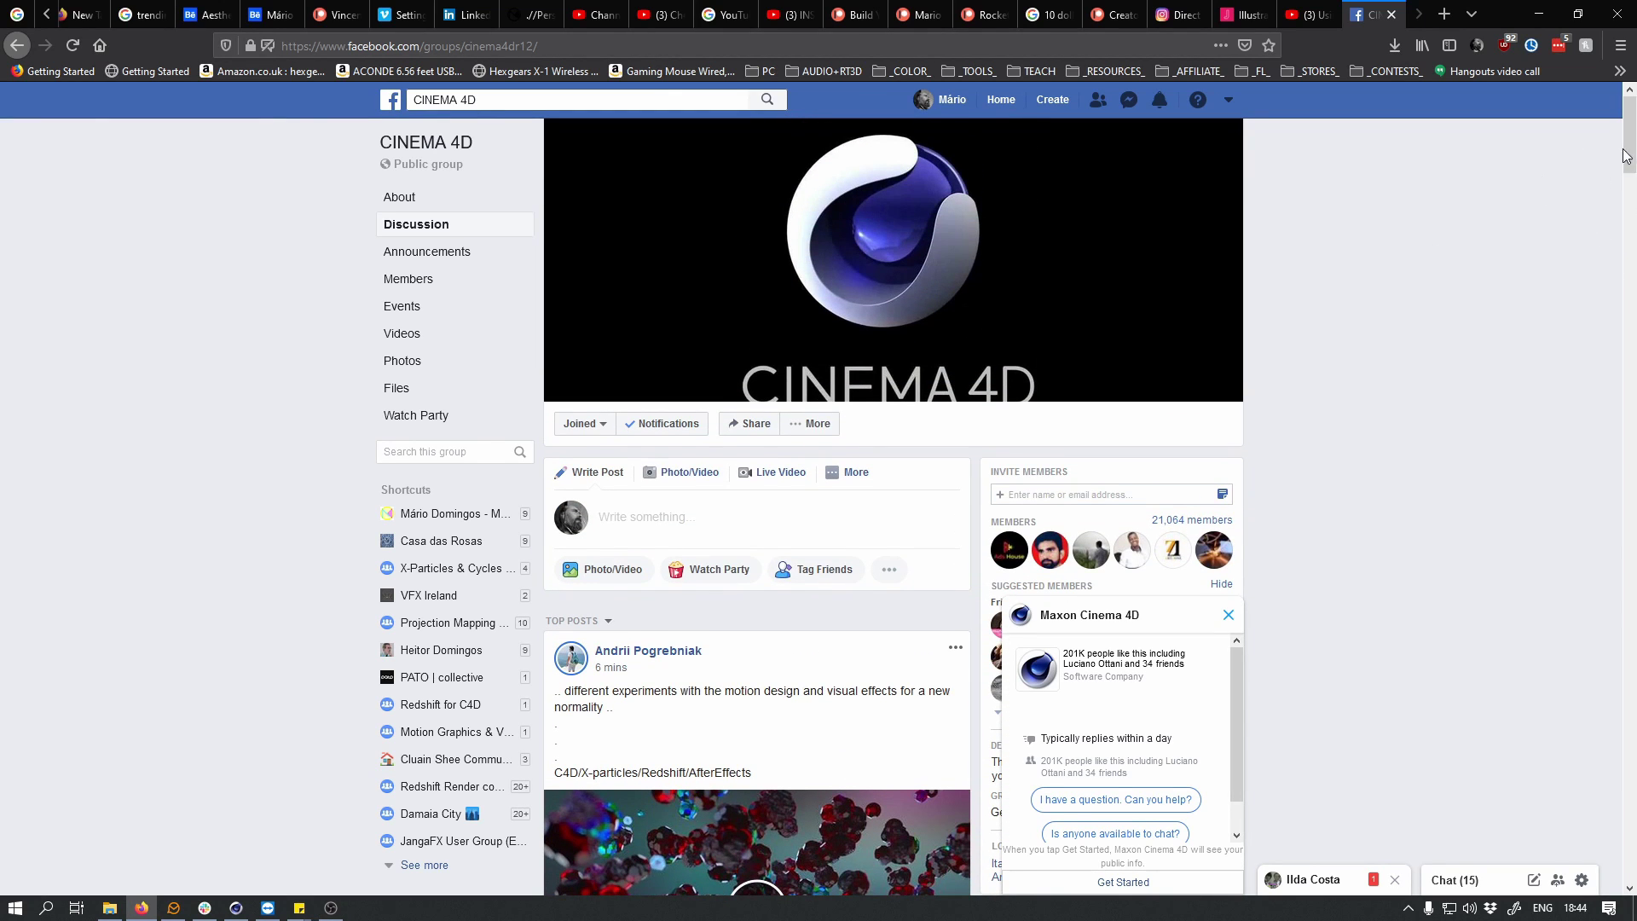
drag(1631, 149, 1631, 254)
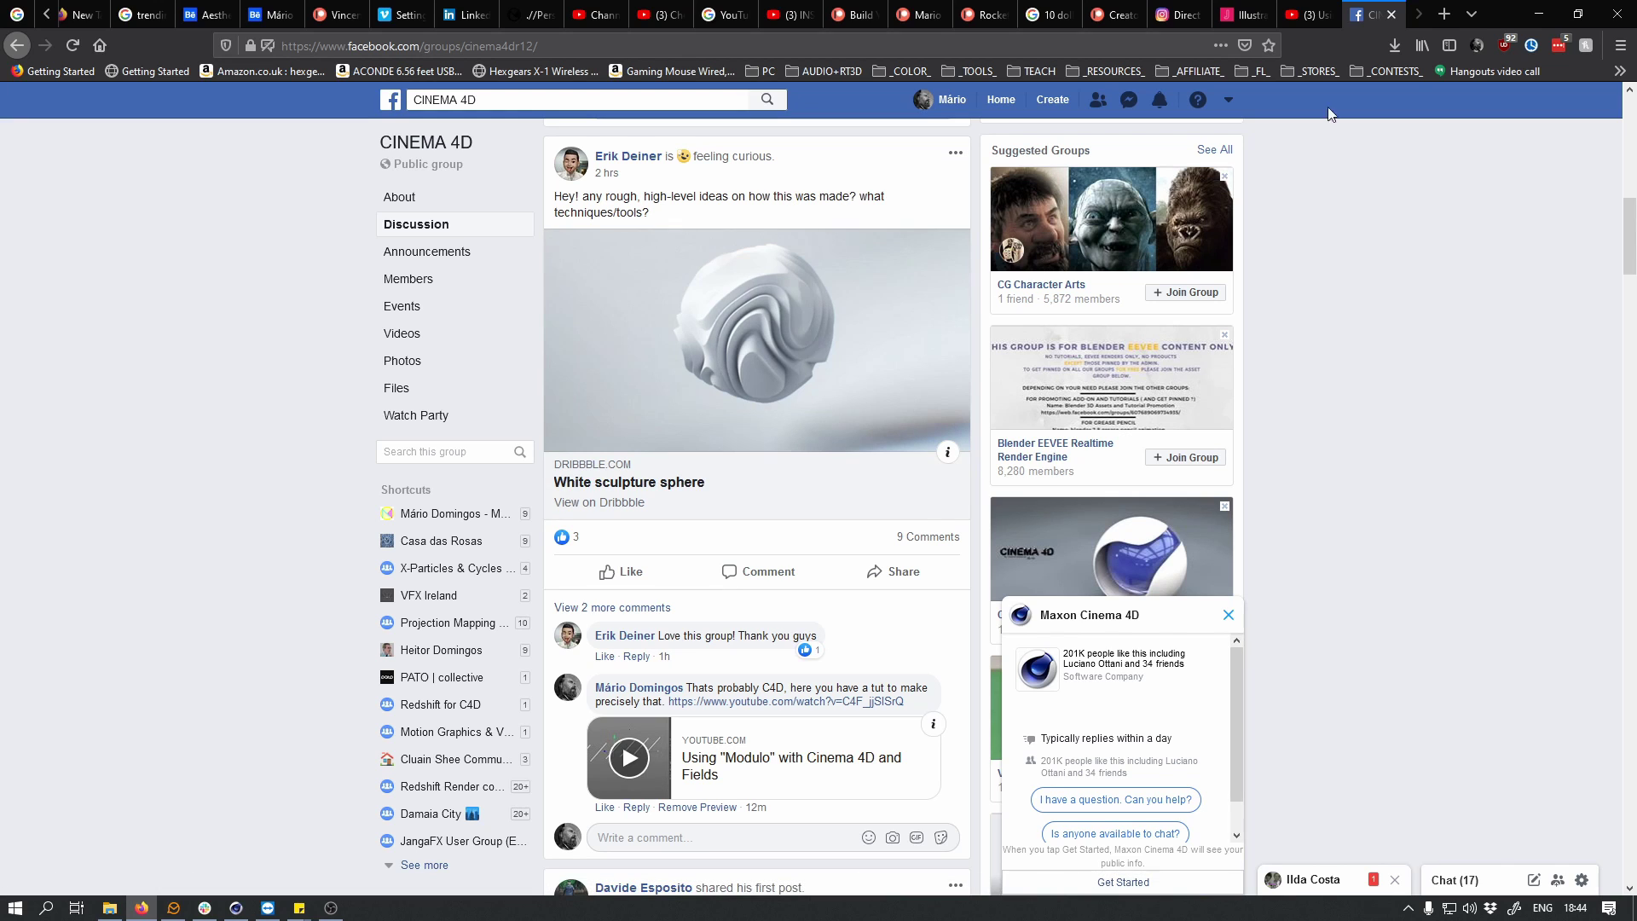
click(1613, 22)
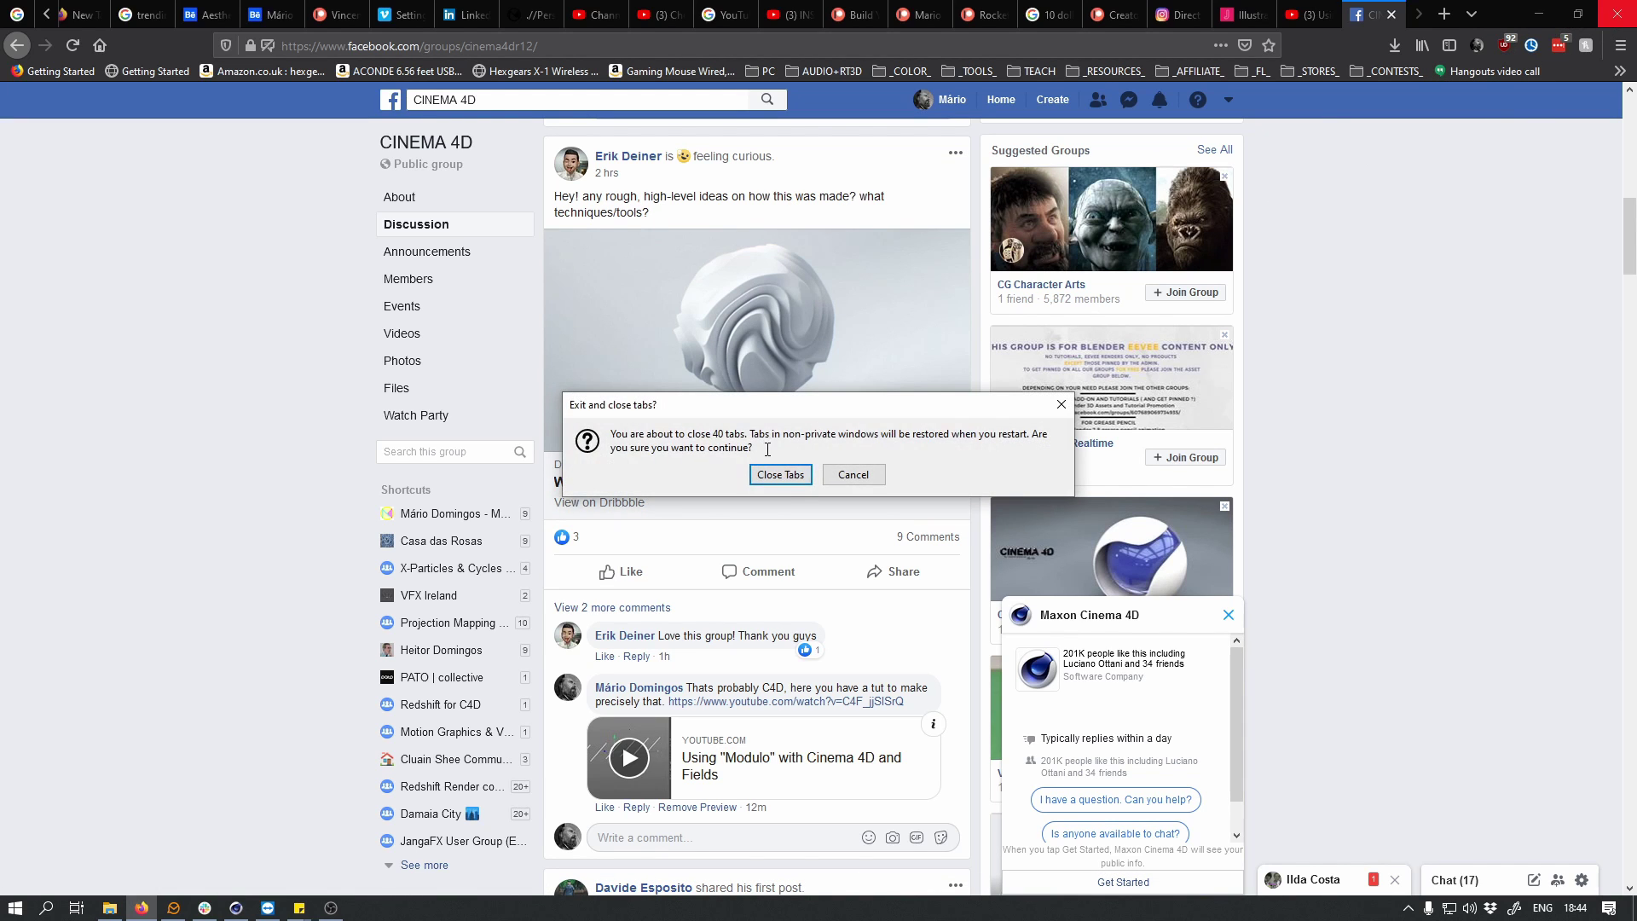
click(780, 474)
scroll(530, 321, up, 2)
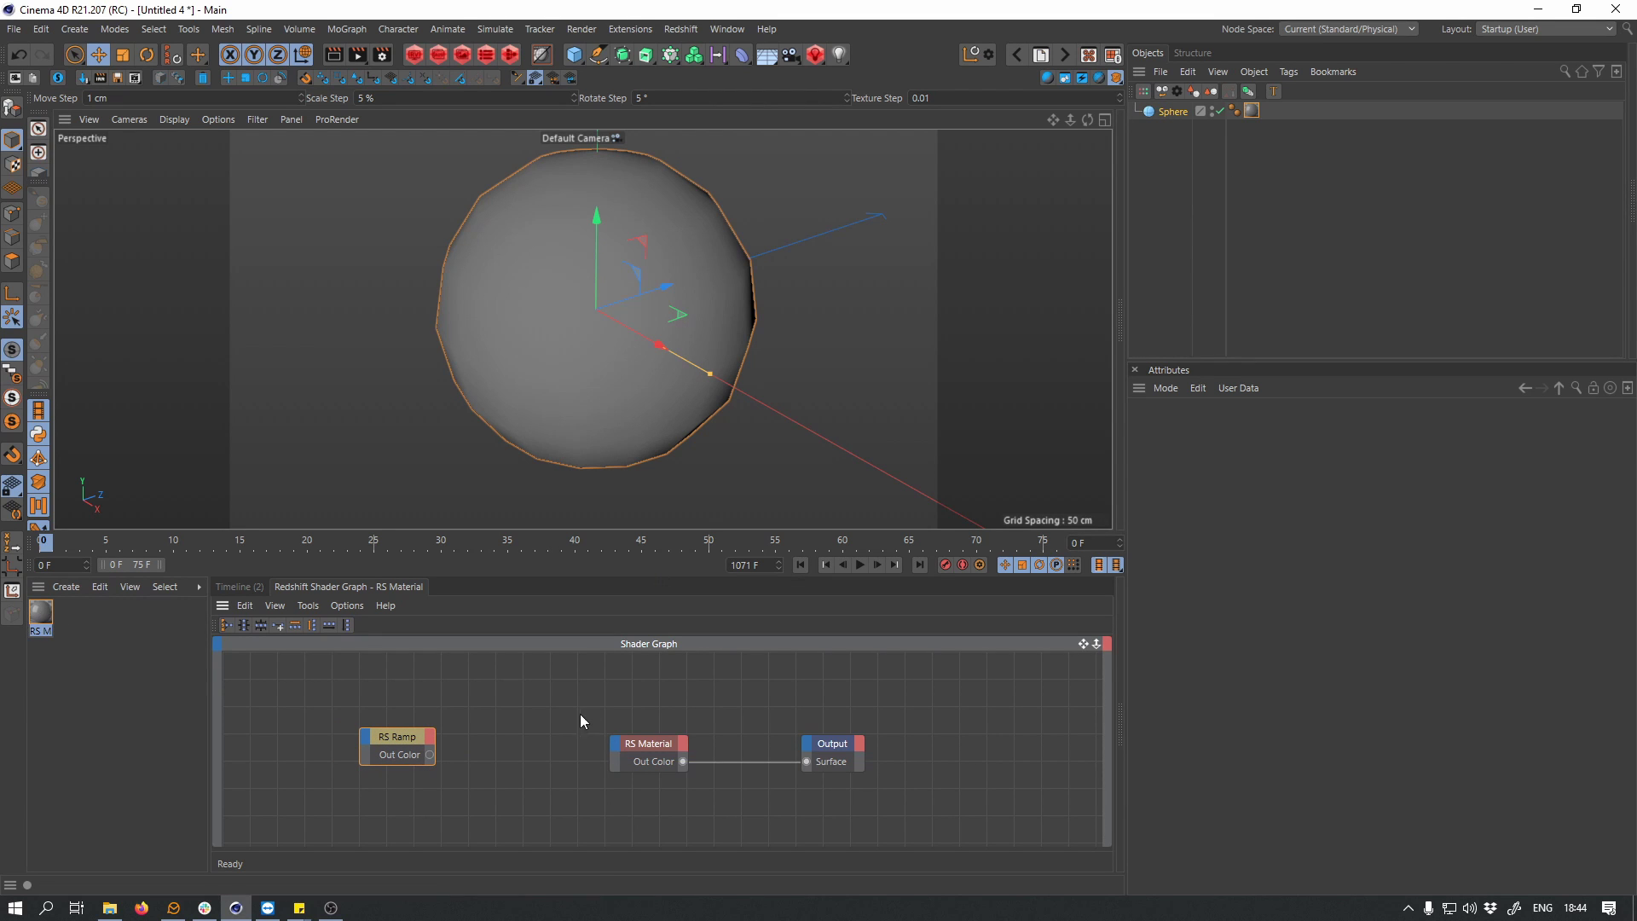
drag(578, 721, 918, 839)
click(396, 738)
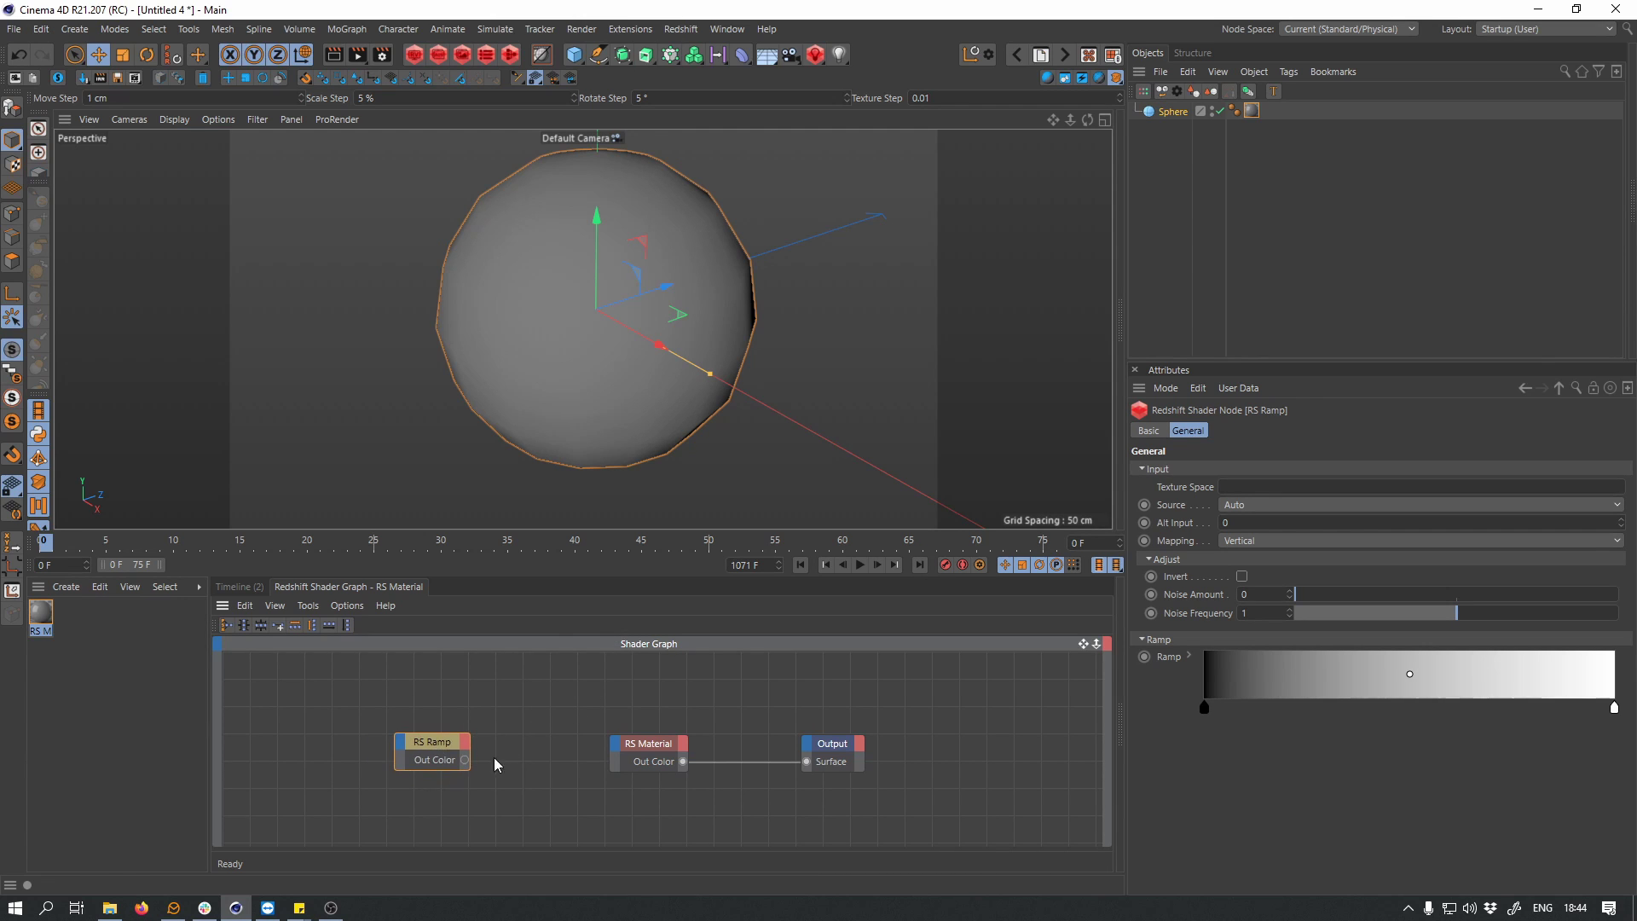
drag(504, 754, 442, 720)
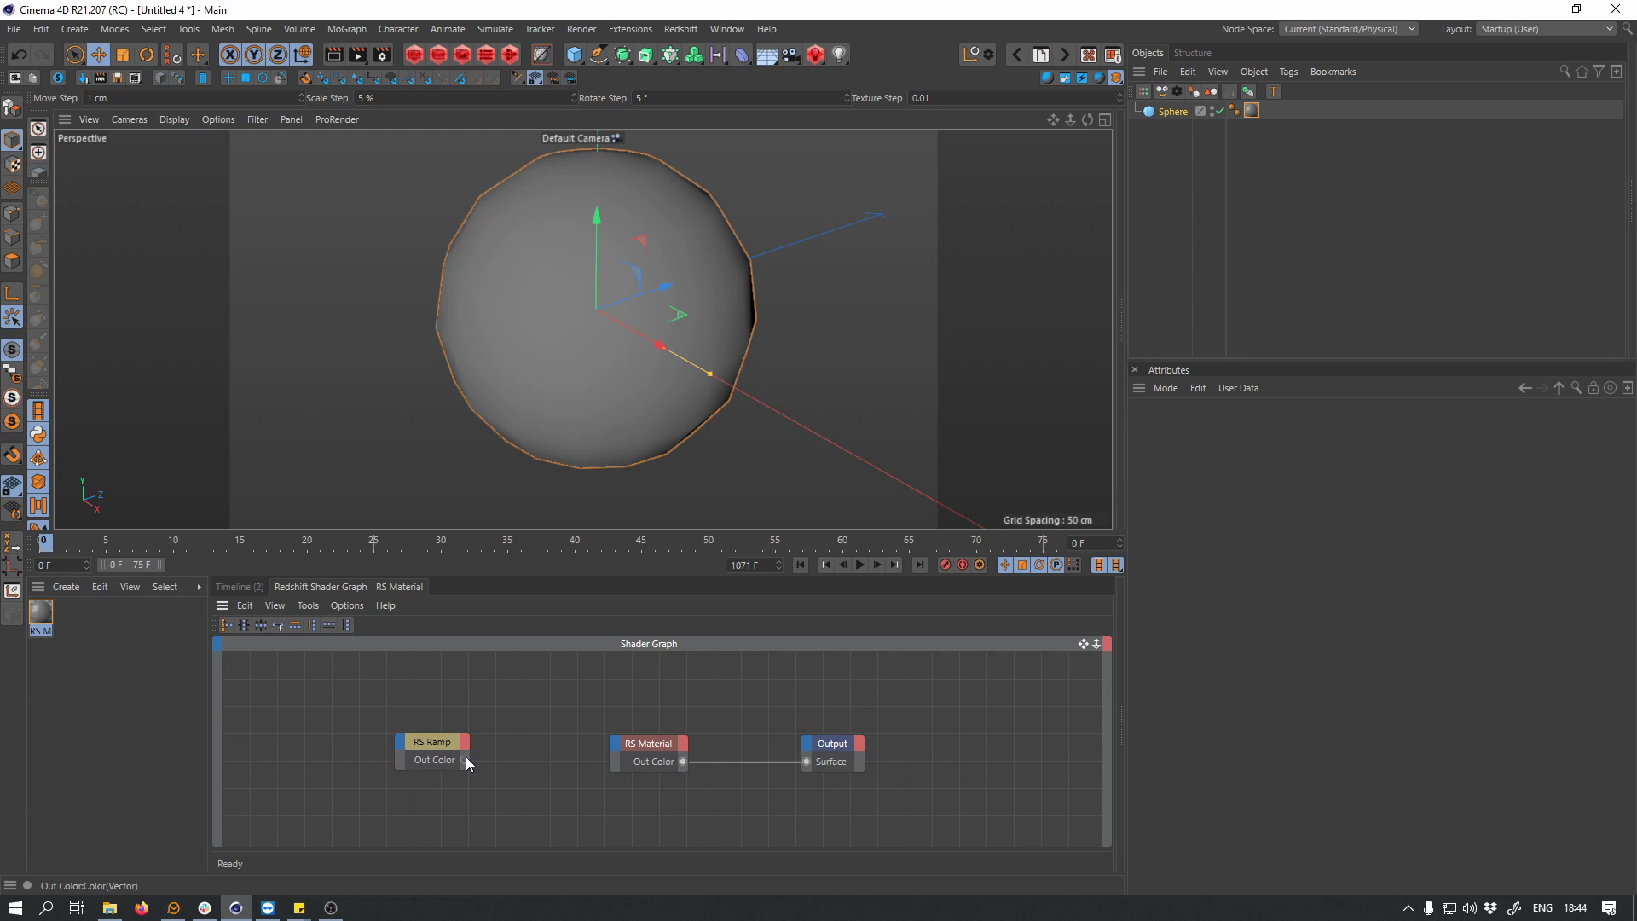
drag(317, 689, 852, 795)
- Remove the Redshift material tag from the Sphere and delete the RS Material from the scene
click(1252, 111)
key(Delete)
click(1165, 116)
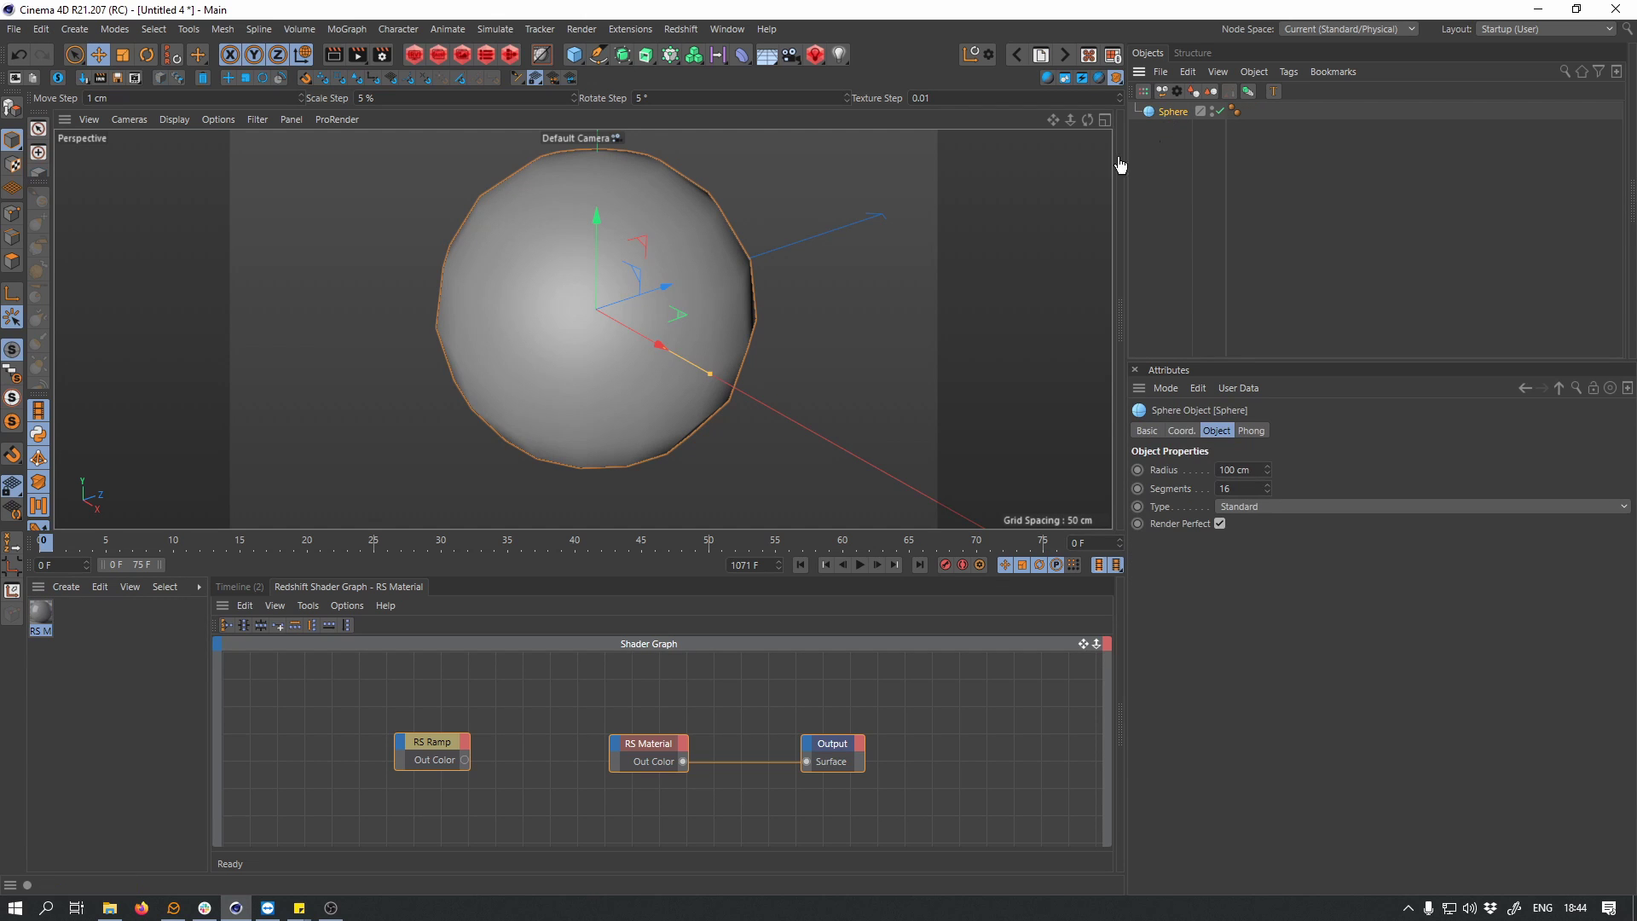
click(41, 612)
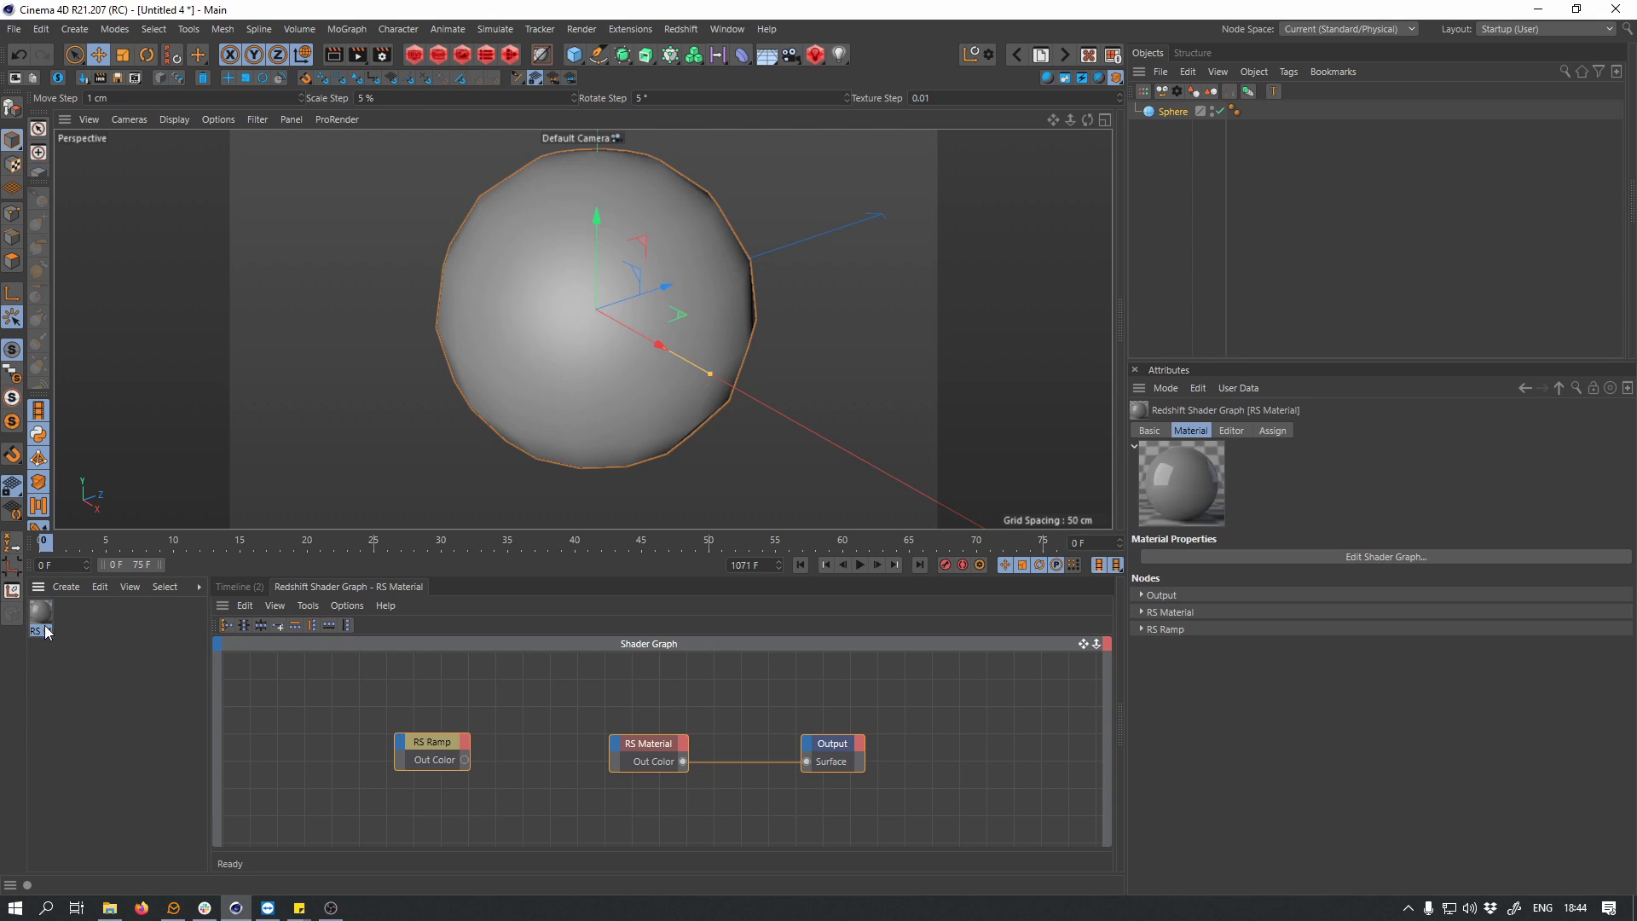
key(Delete)
- Create a new standard material and assign it to the Sphere
right_click(1171, 118)
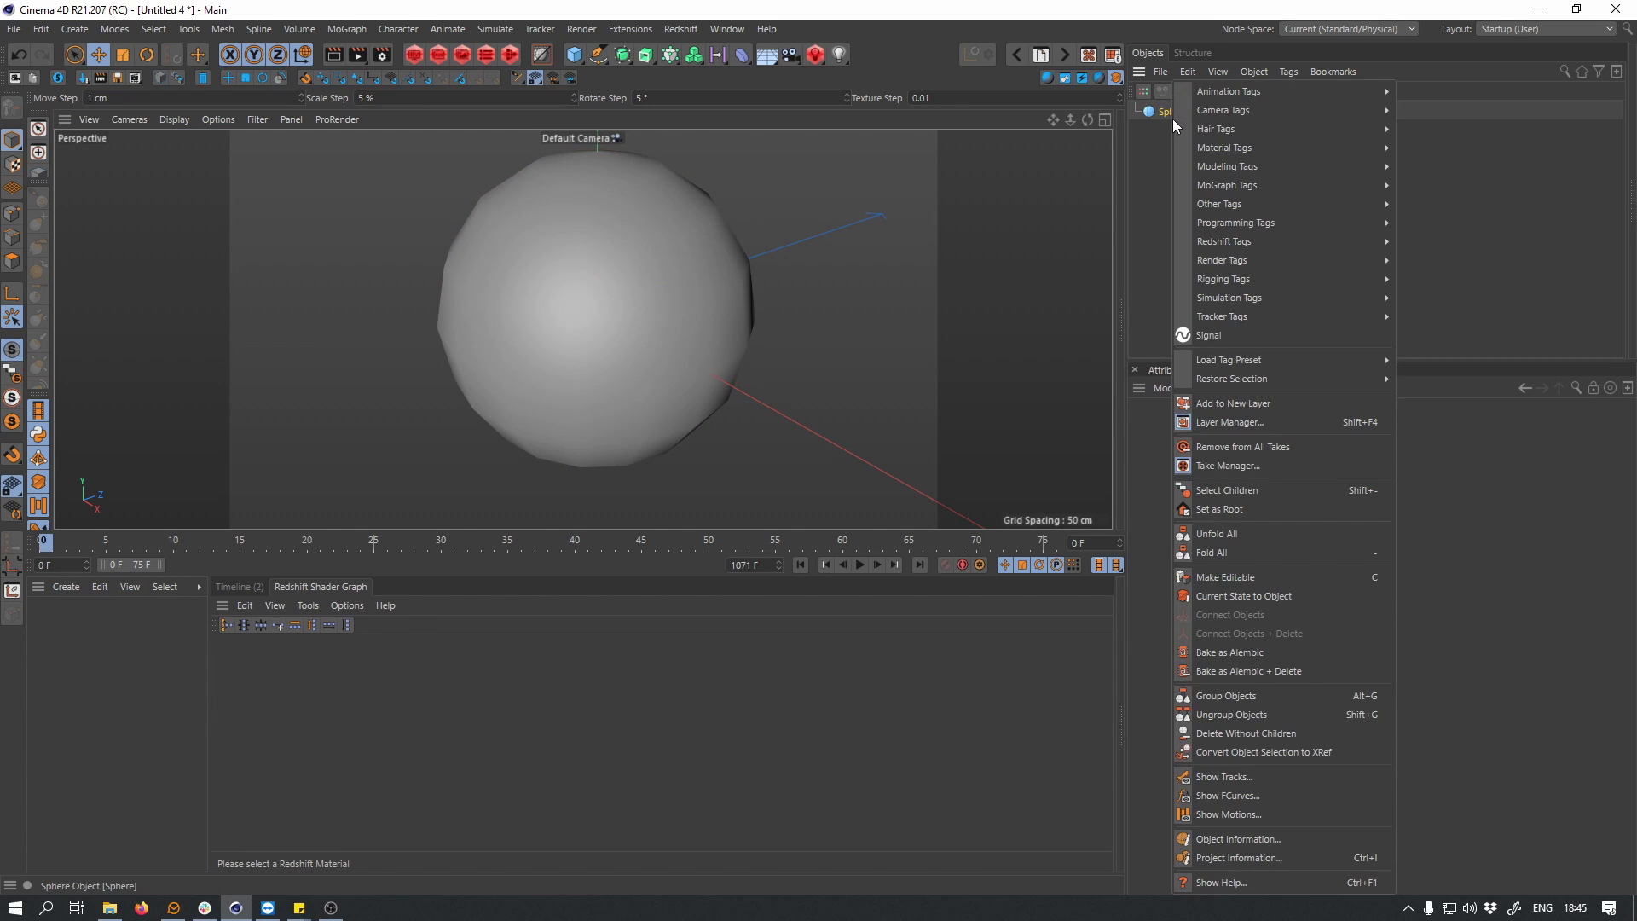
click(1113, 165)
double_click(73, 667)
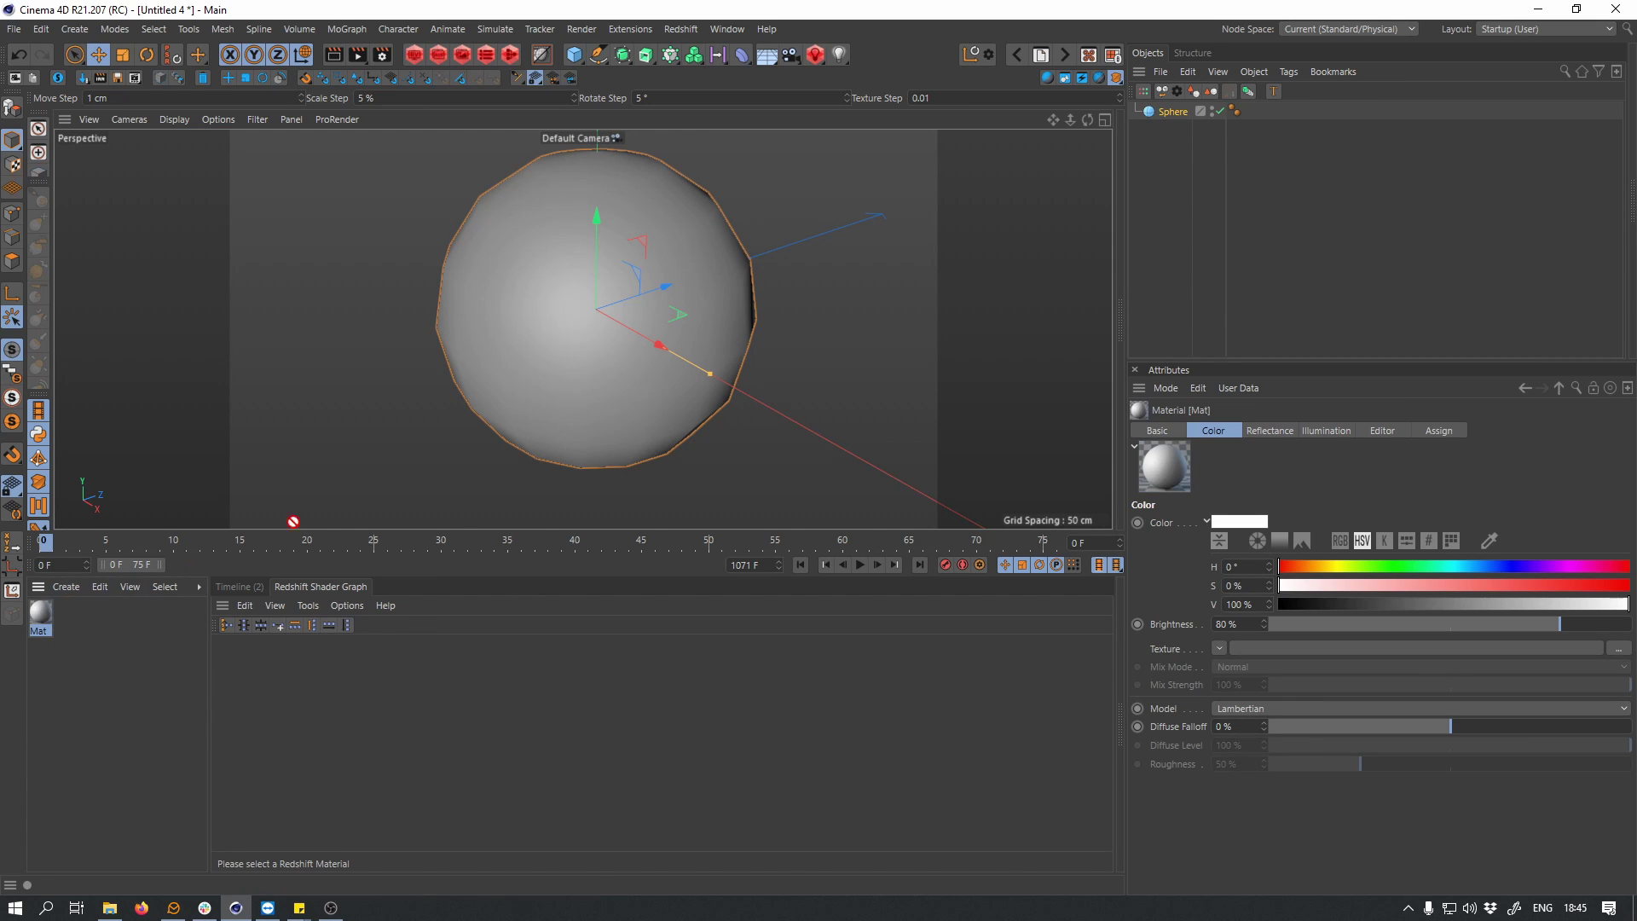
drag(1176, 111, 1178, 112)
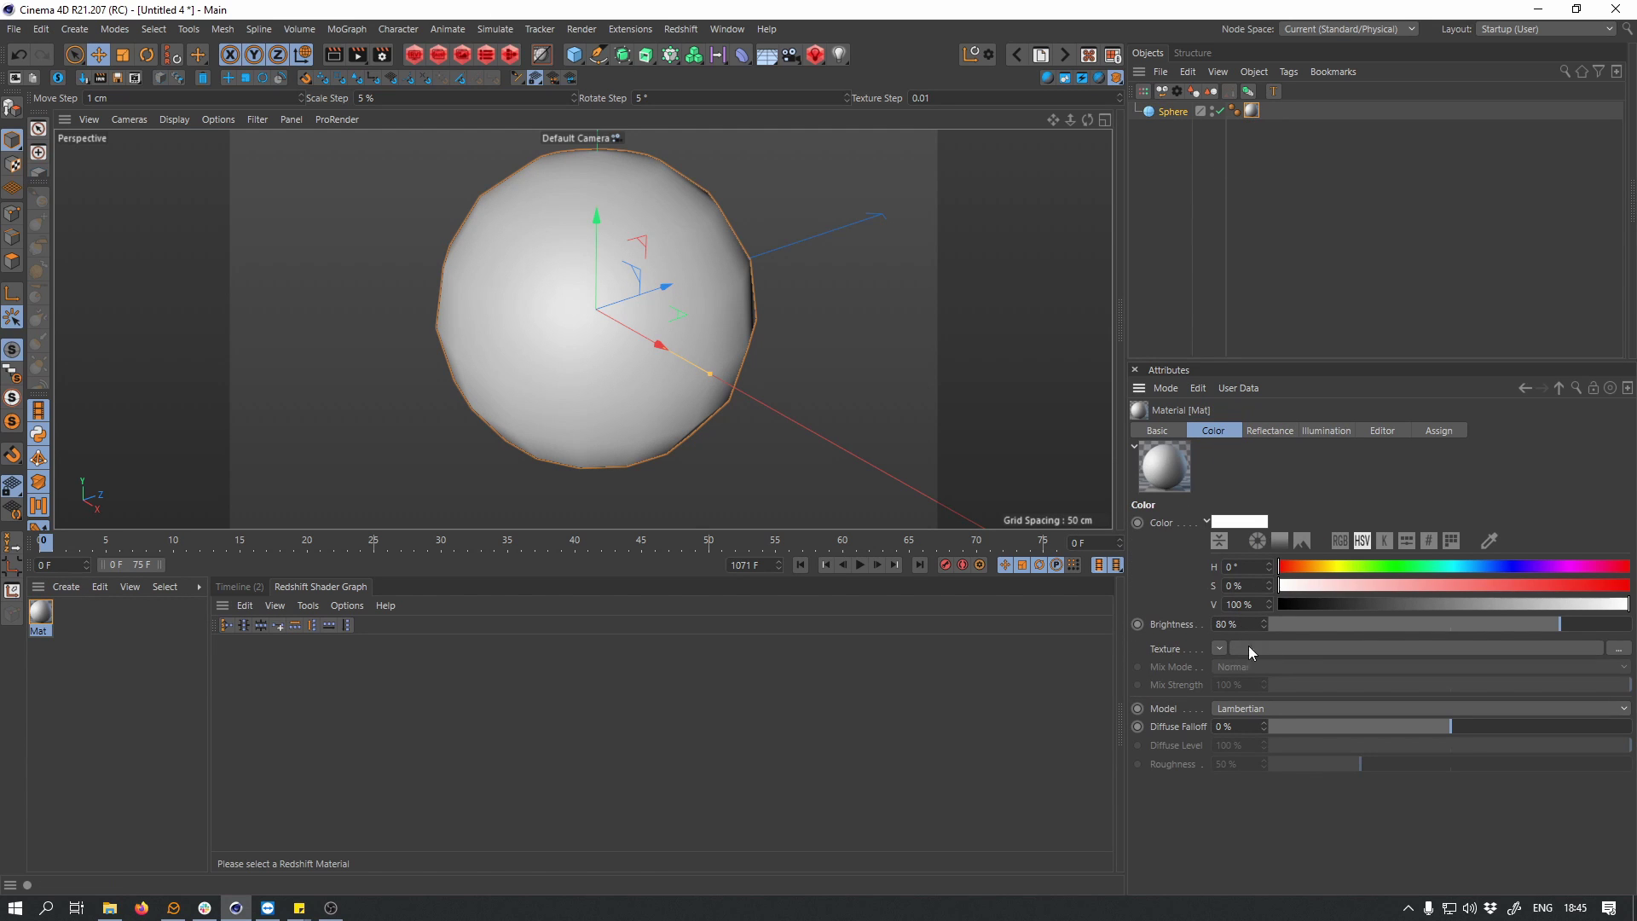
- Load a Gradient shader as the texture of the new material's color channel
click(1221, 651)
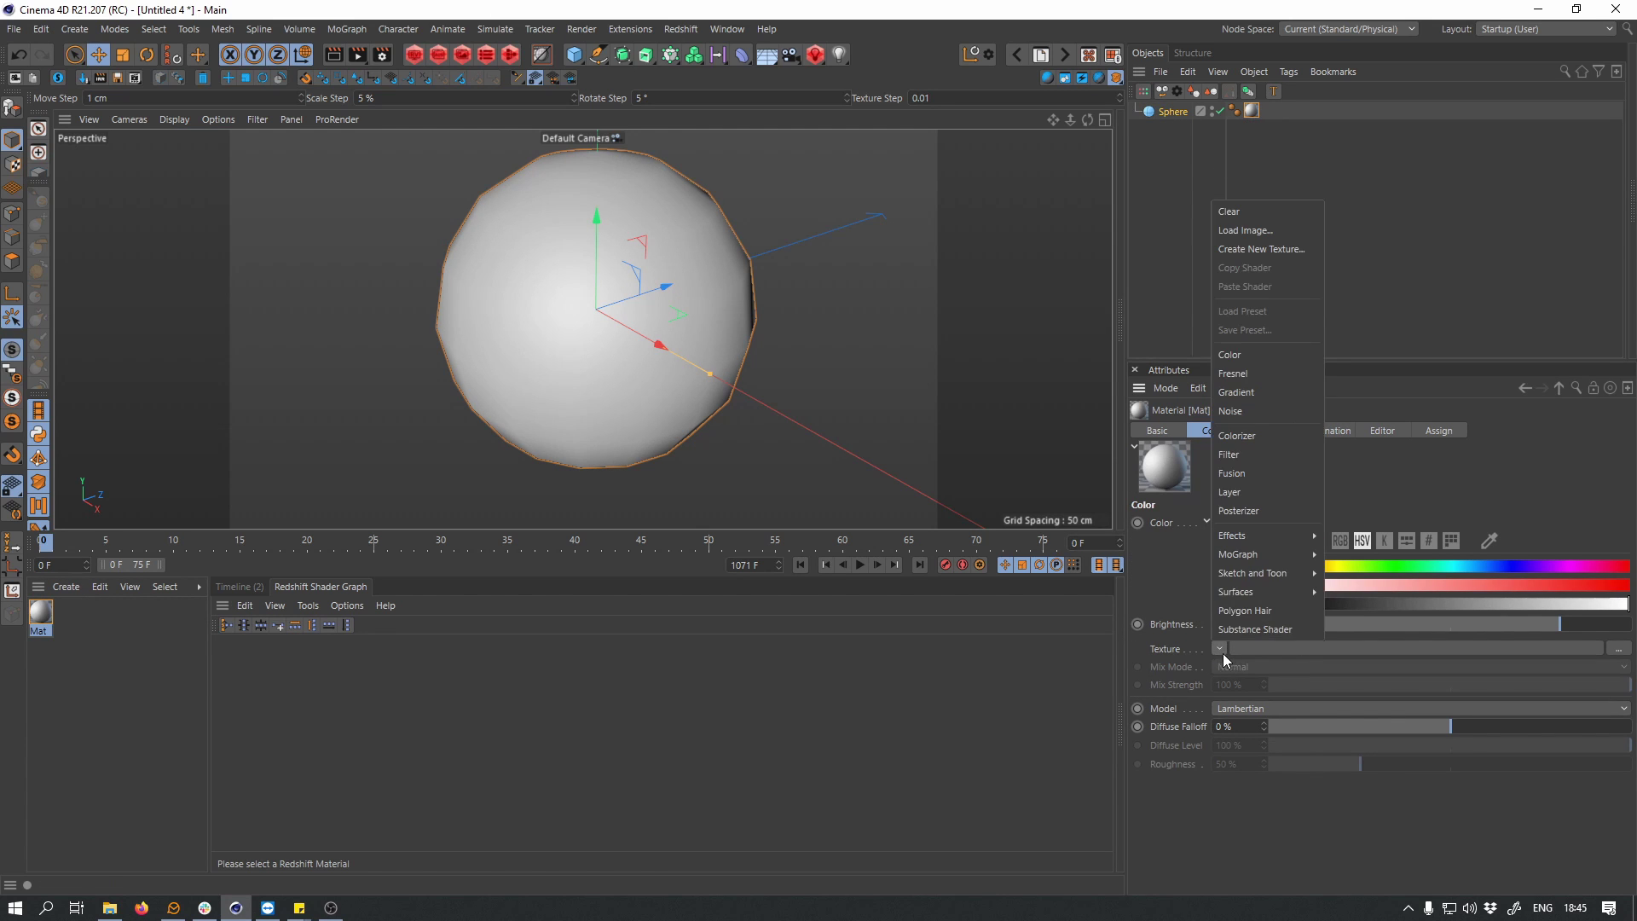
click(1255, 393)
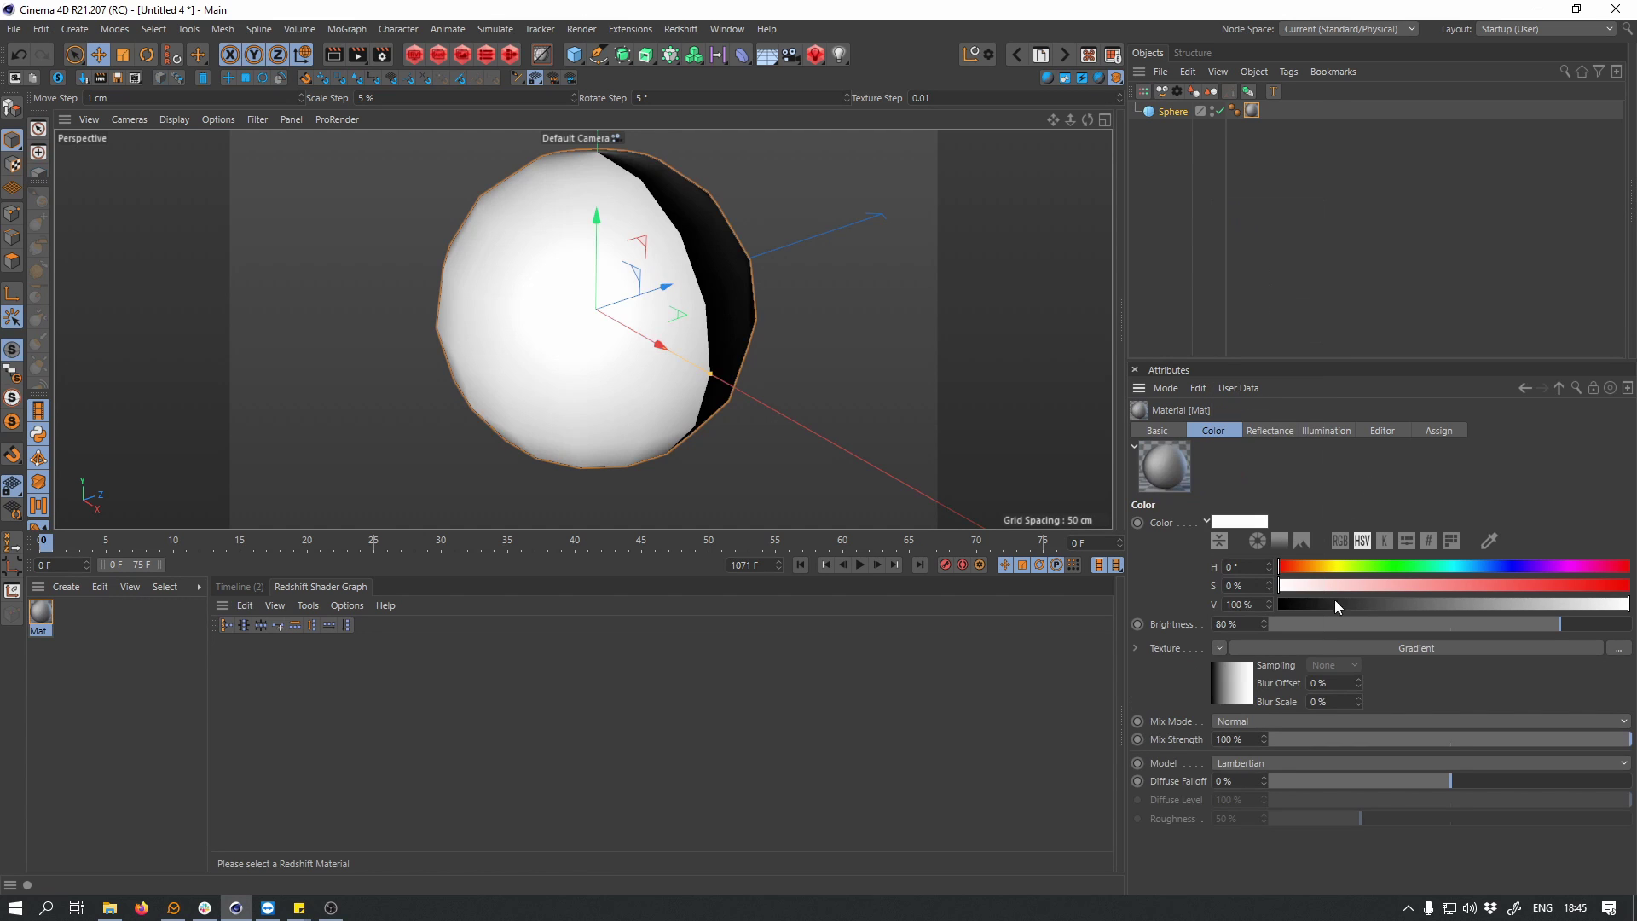
alt+drag(1004, 521, 609, 352)
- Load the multicolored striped Adv_curves_v04 preset into the Gradient shader
click(1286, 645)
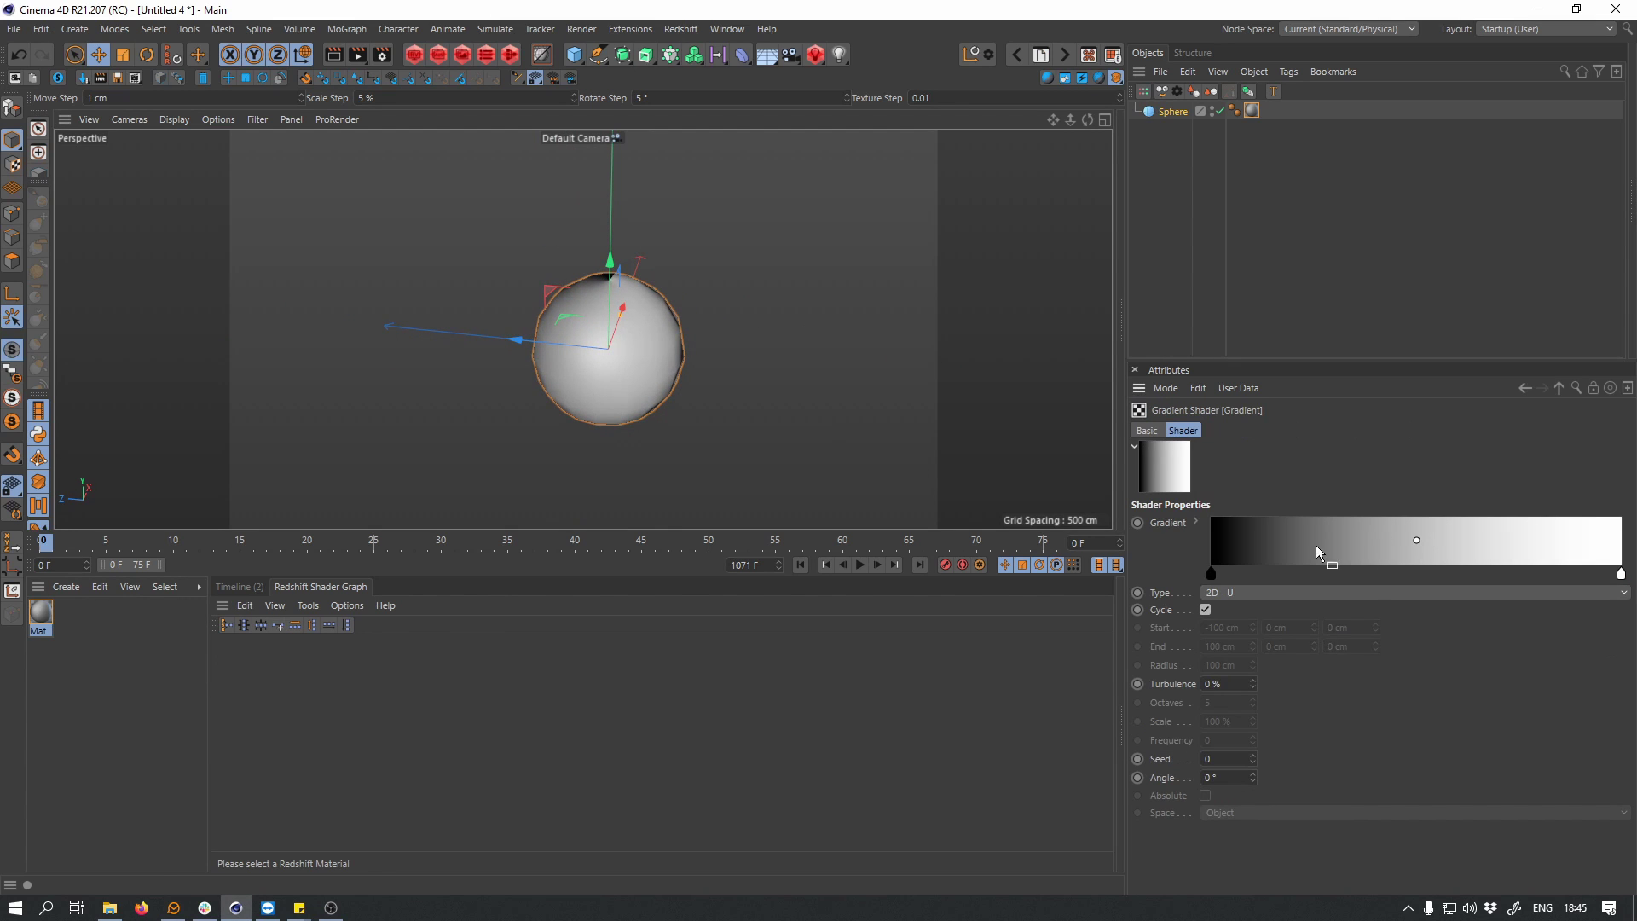
click(1195, 522)
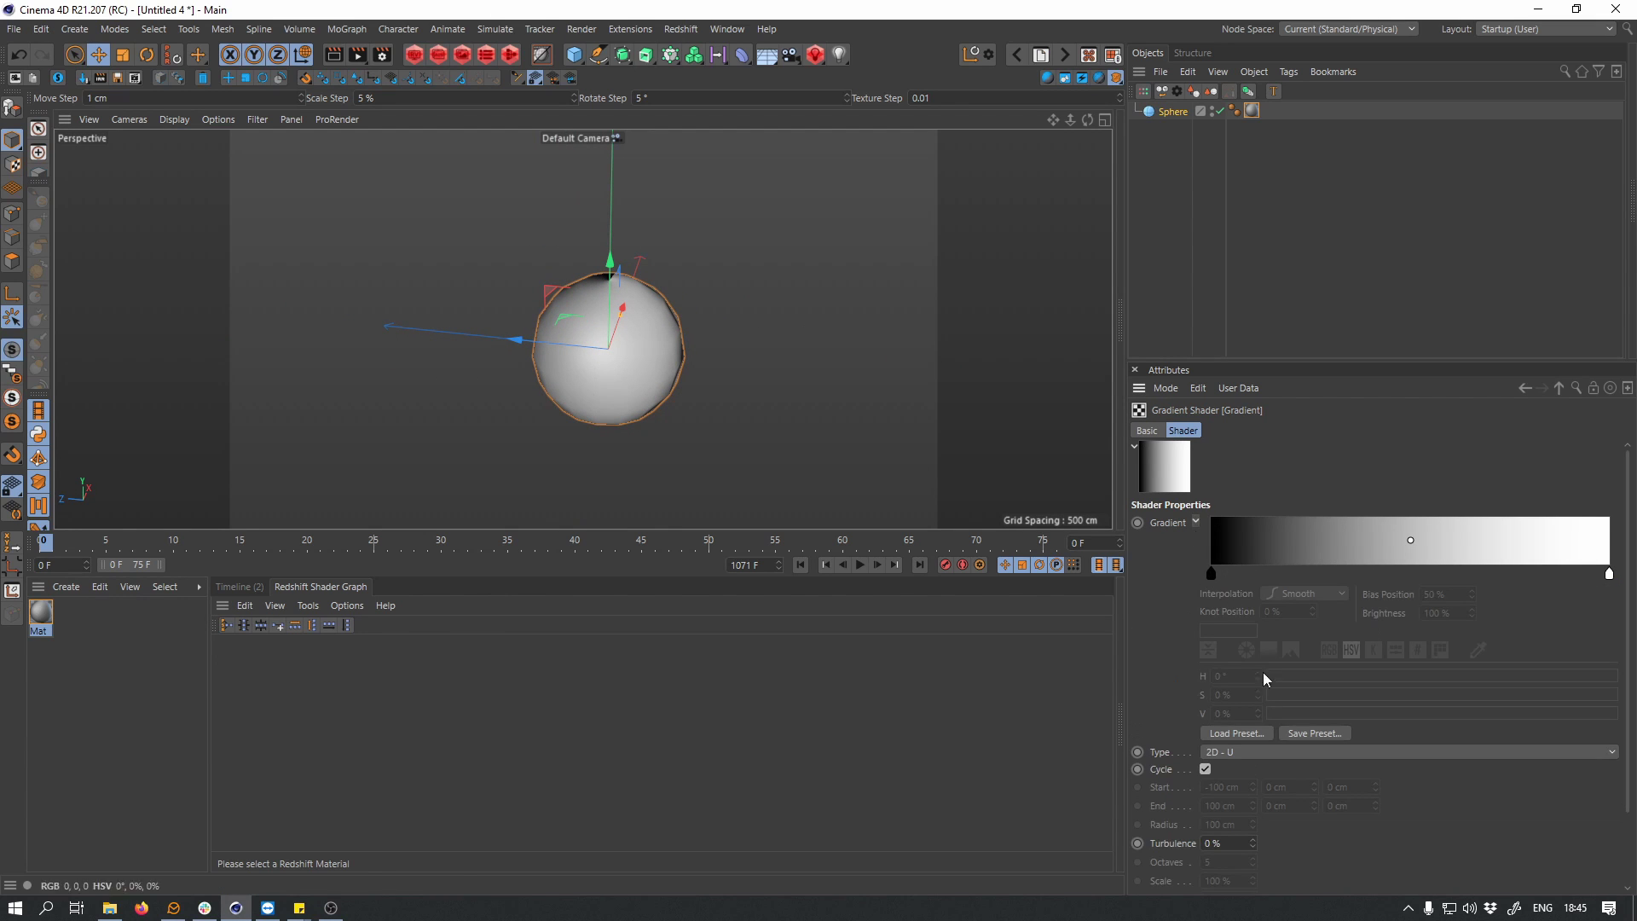
click(1234, 733)
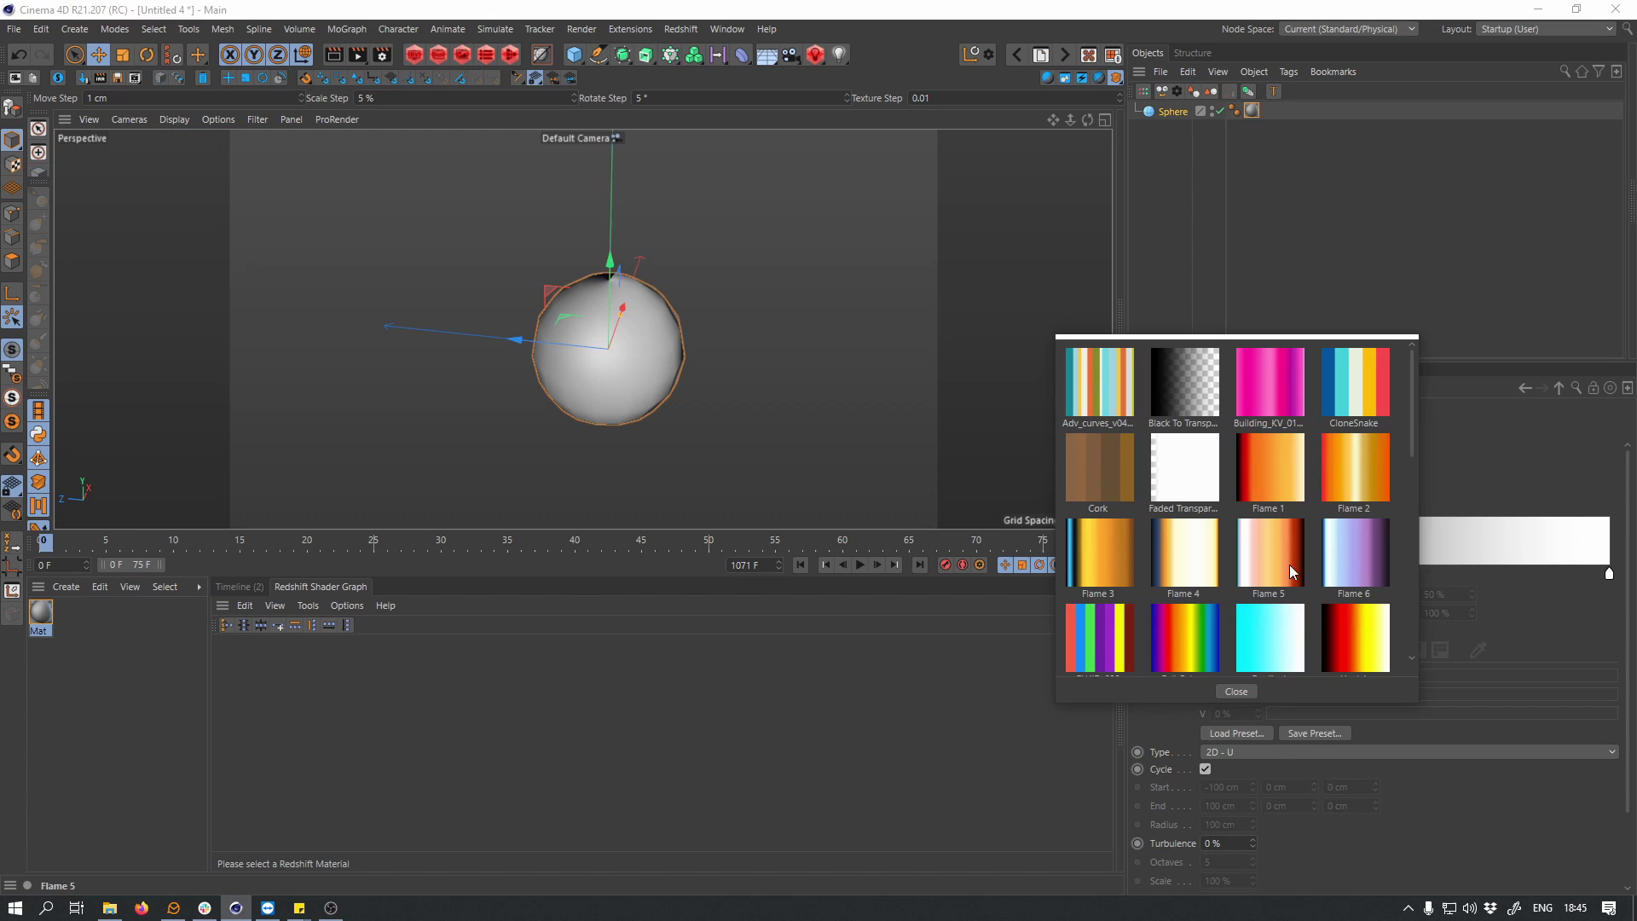
double_click(1128, 387)
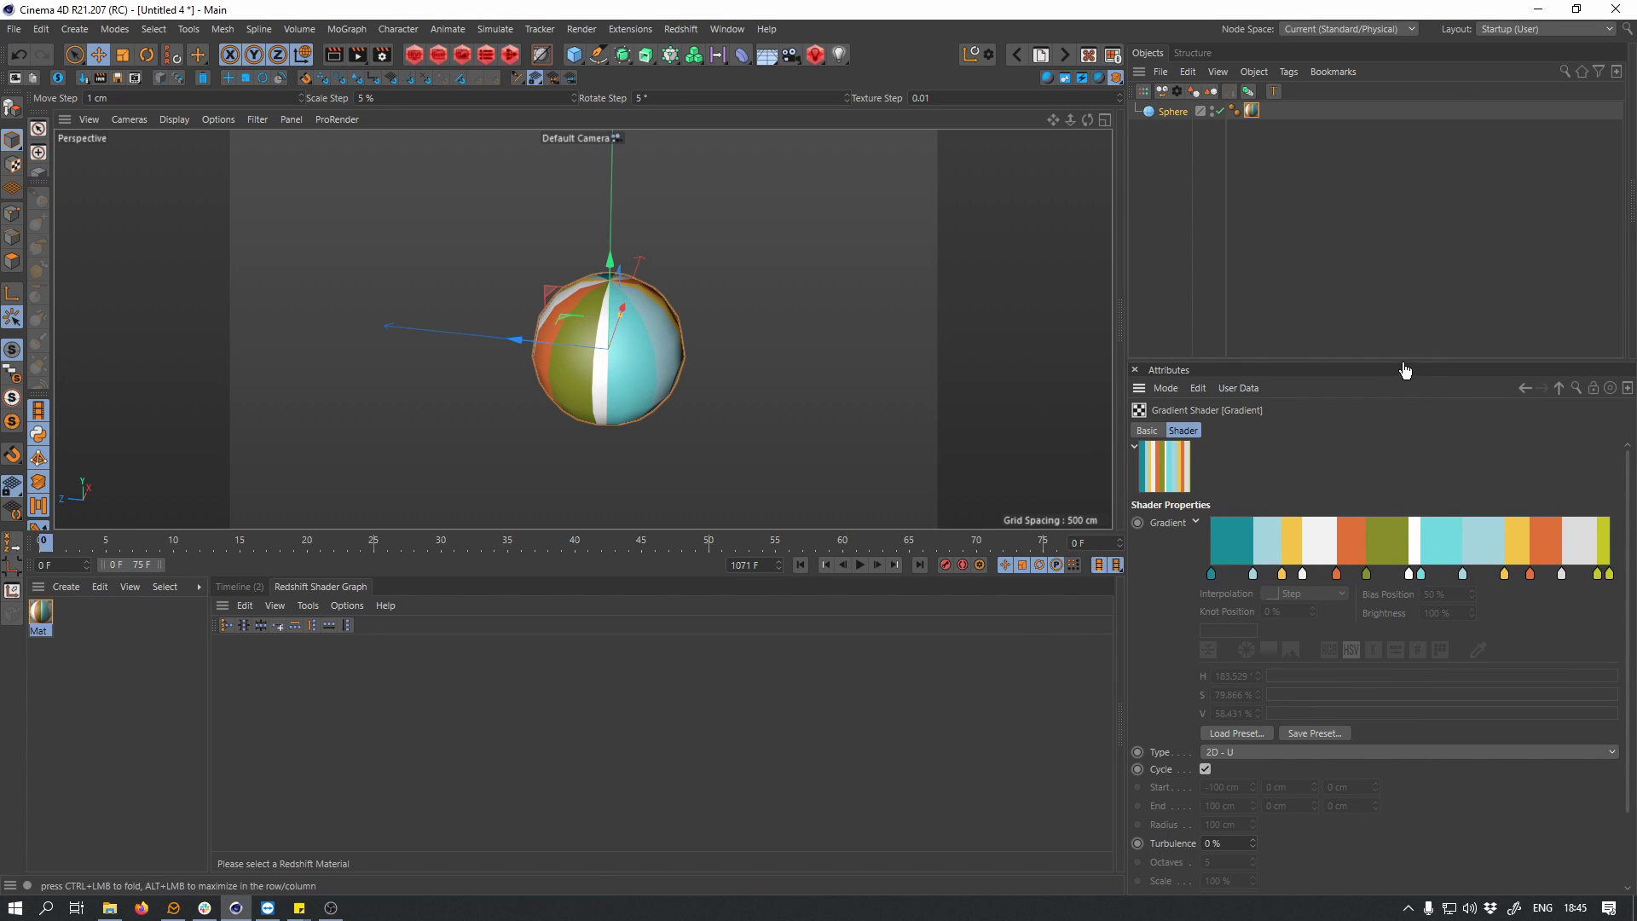
- Set the Gradient shader's turbulence to 87%, scale to 18%, frequency to -77 and octaves to 1.9
drag(1404, 361, 1402, 313)
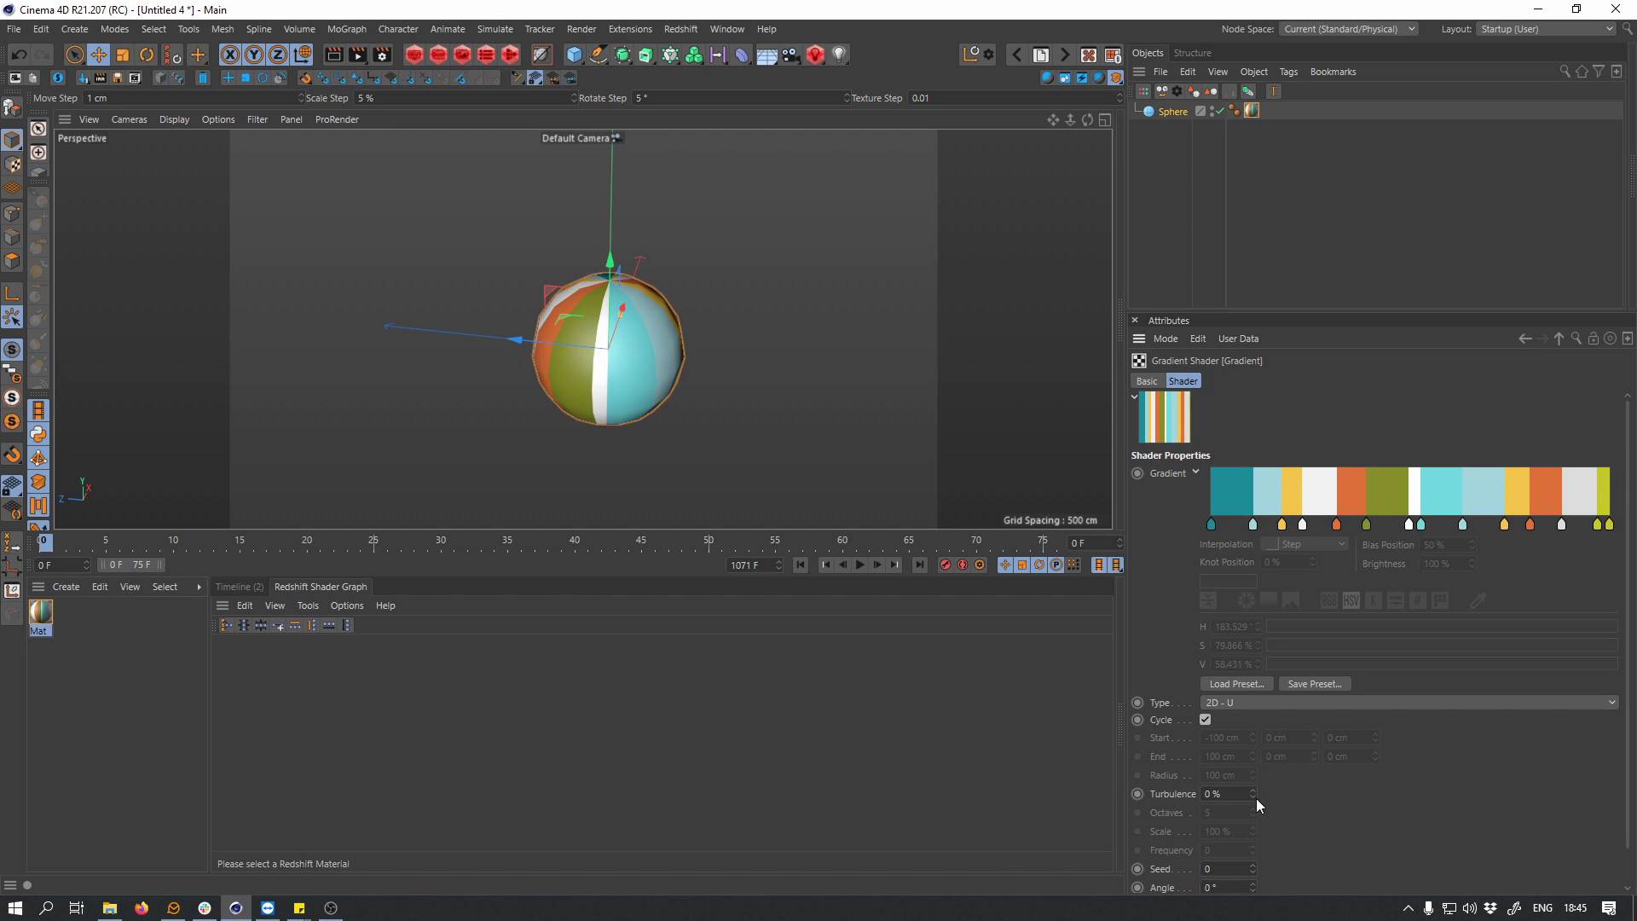
drag(1253, 791, 1270, 604)
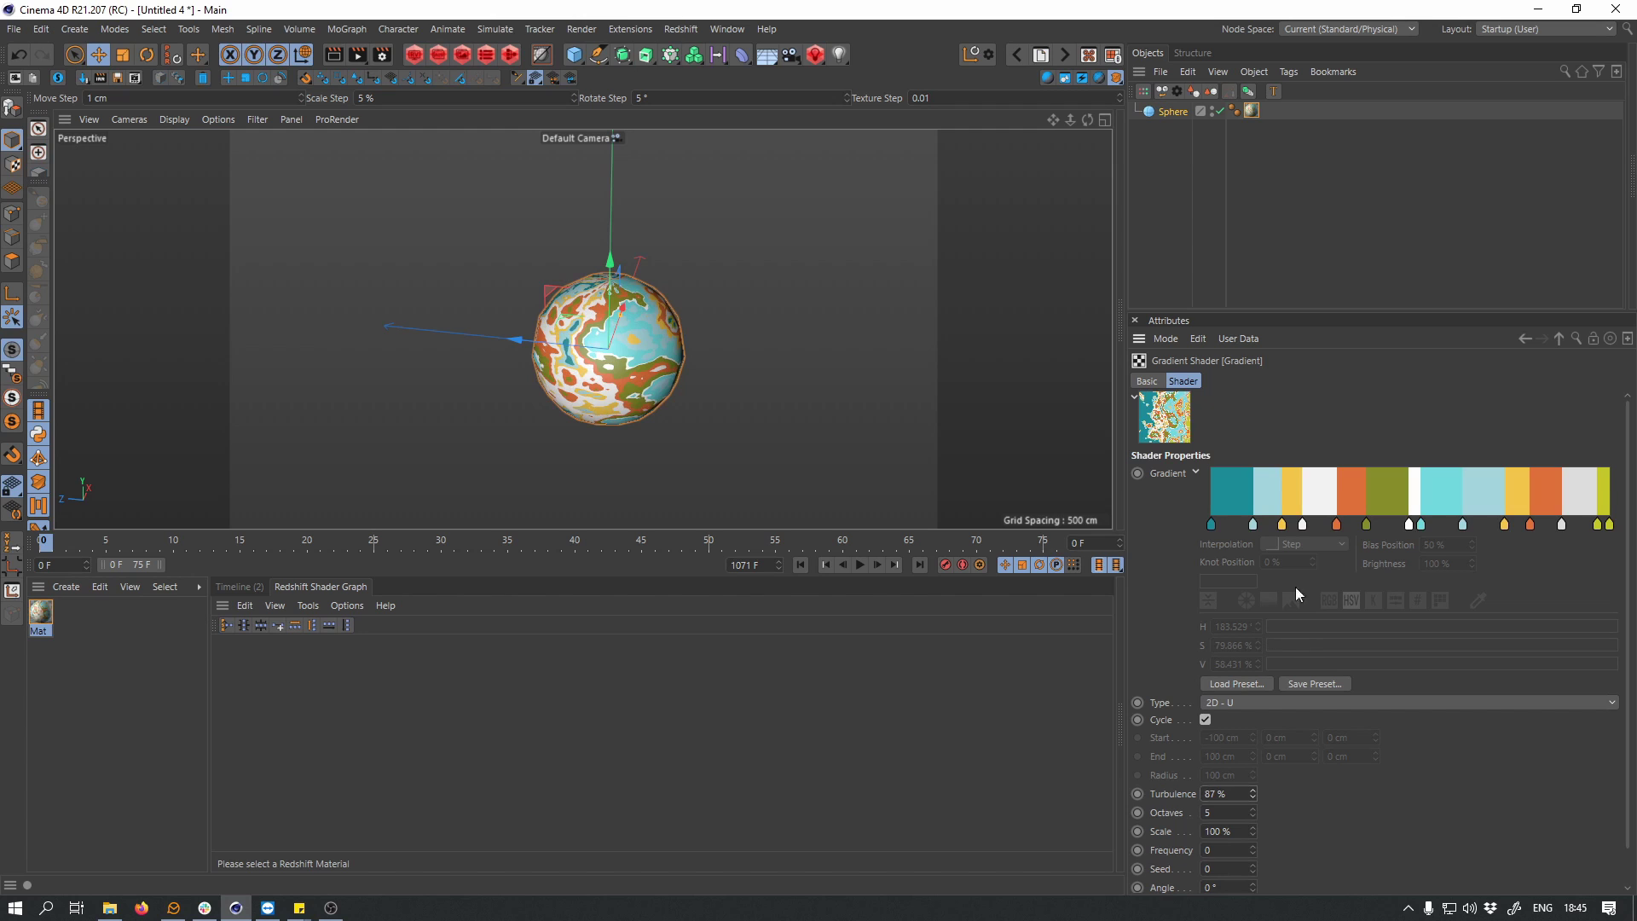
scroll(1620, 564, down, 2)
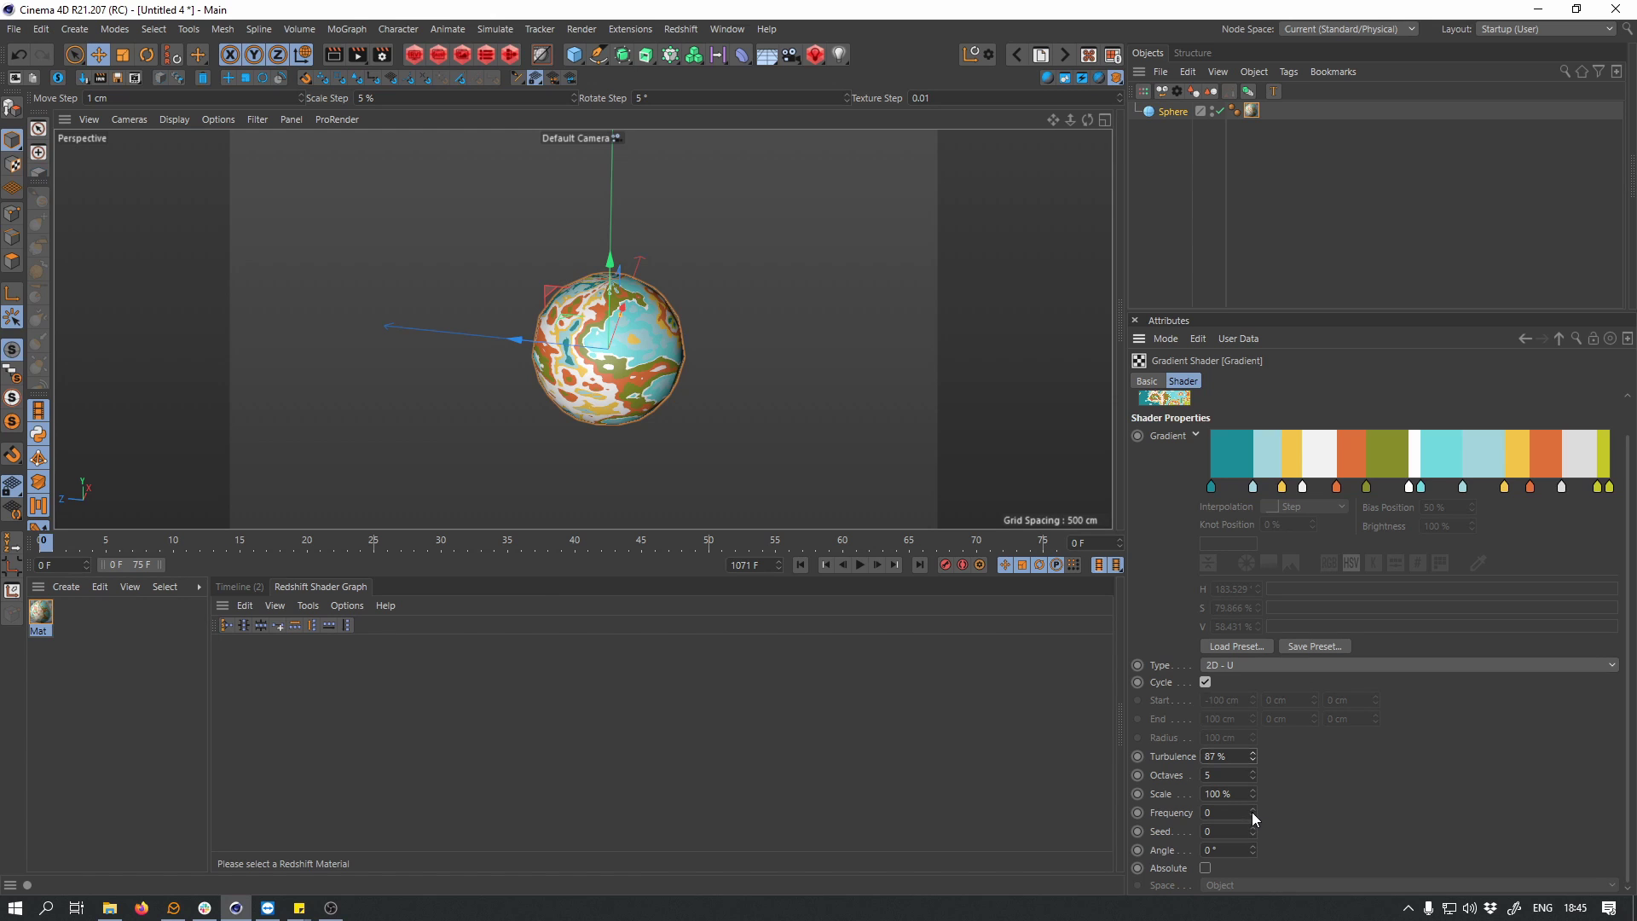
drag(1251, 794, 1257, 863)
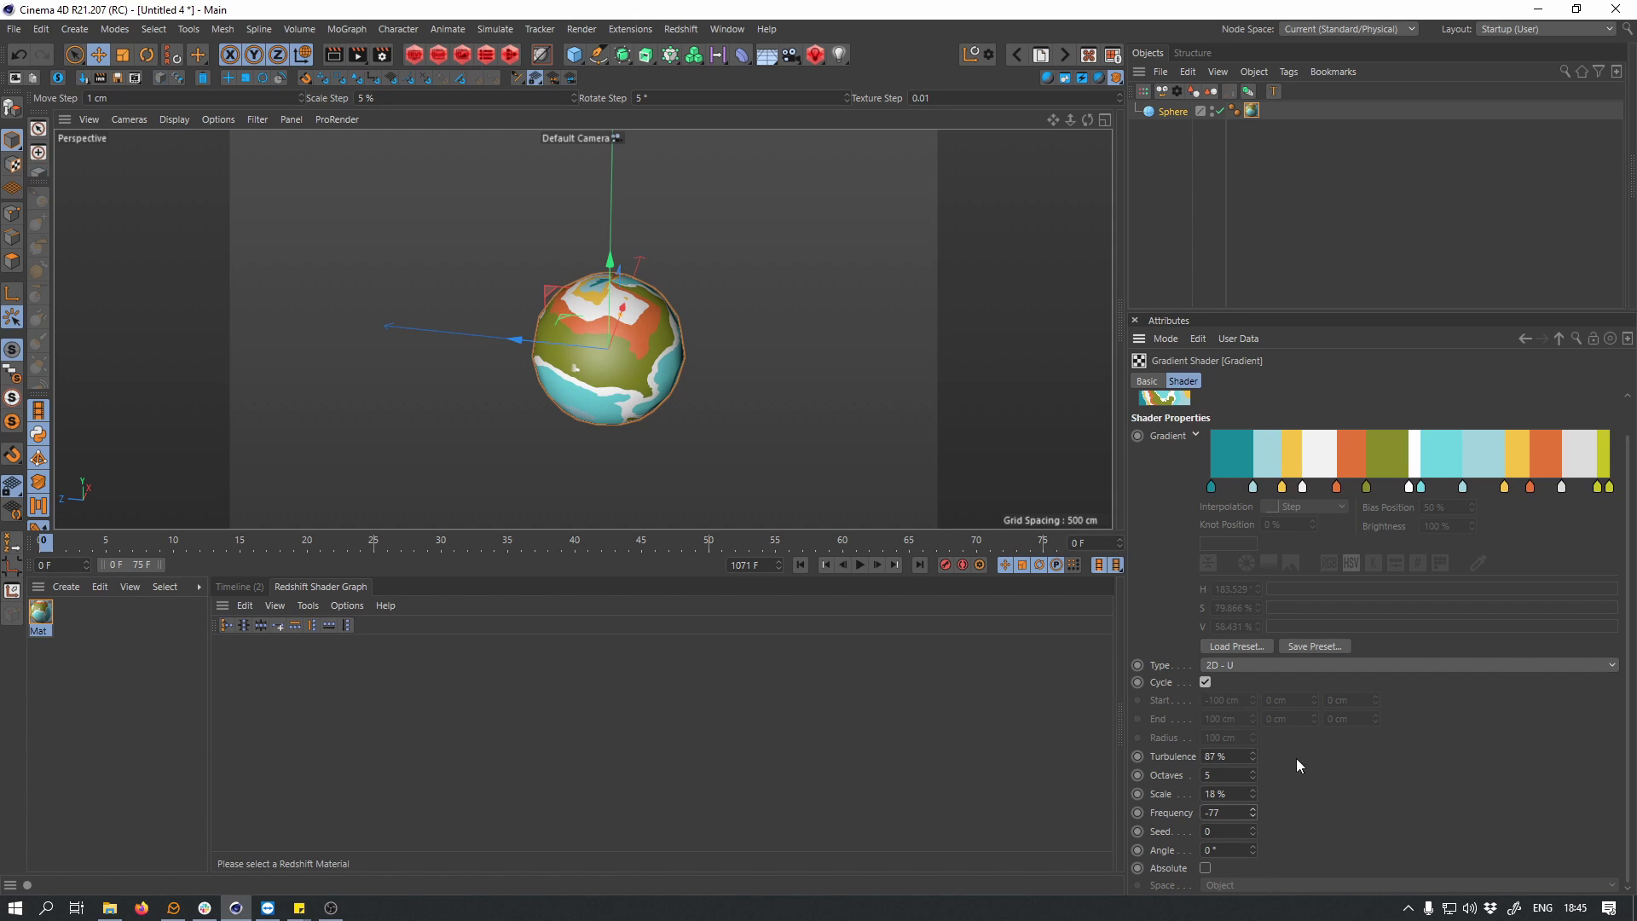
drag(1248, 775, 1251, 802)
alt+drag(729, 325, 695, 320)
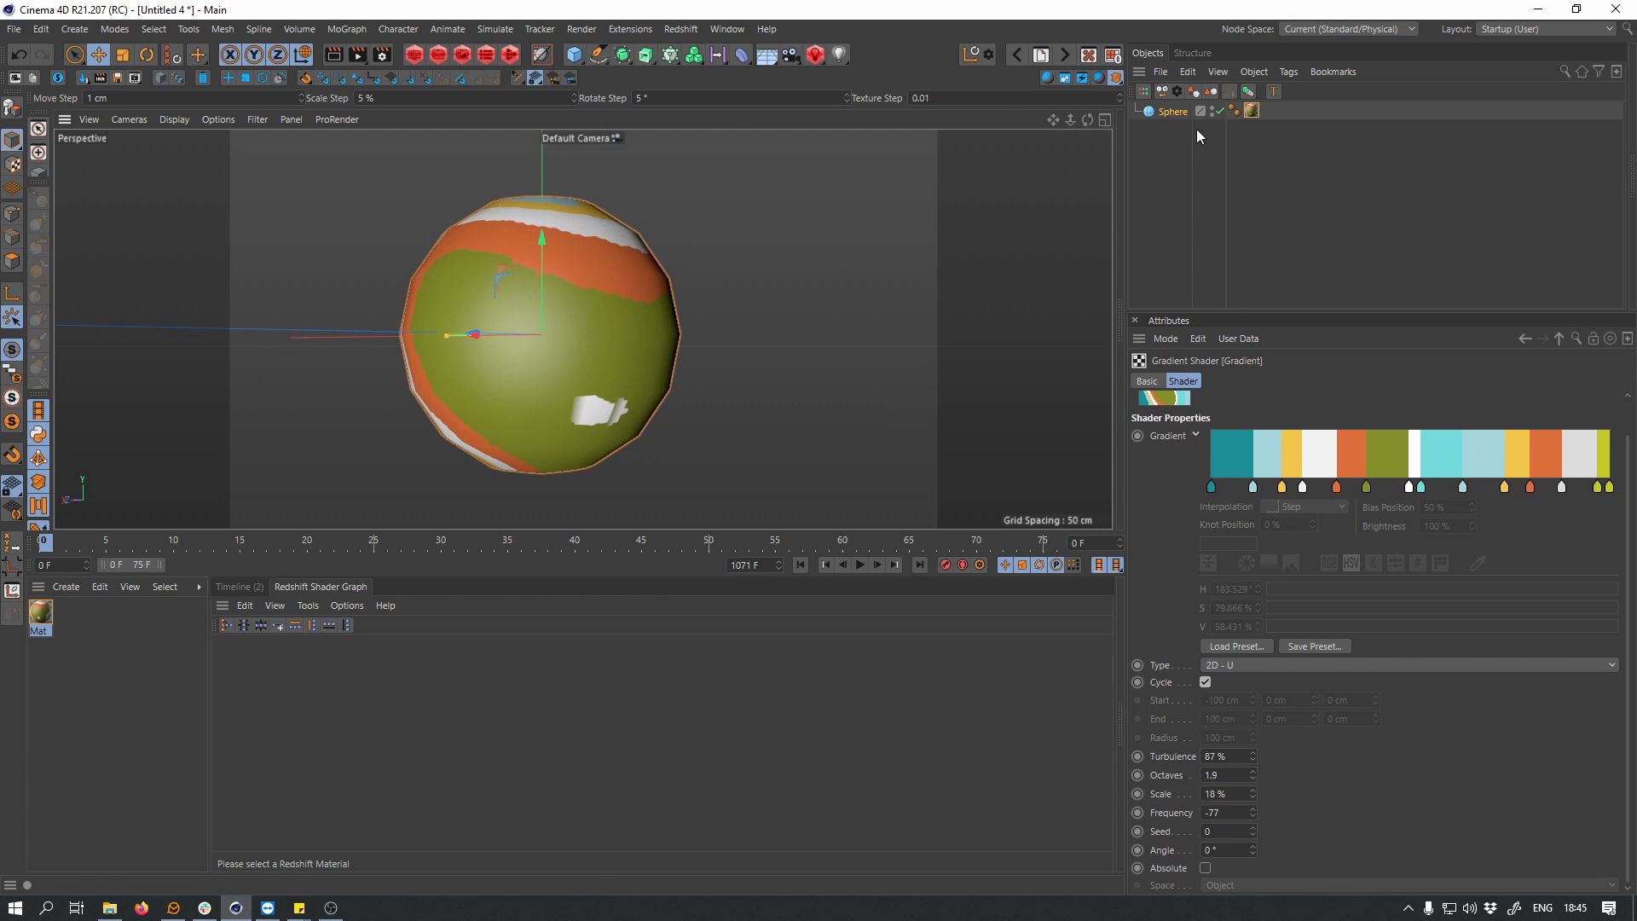
- Set the sphere material's texture preview size to No Scaling
click(1252, 111)
double_click(1251, 111)
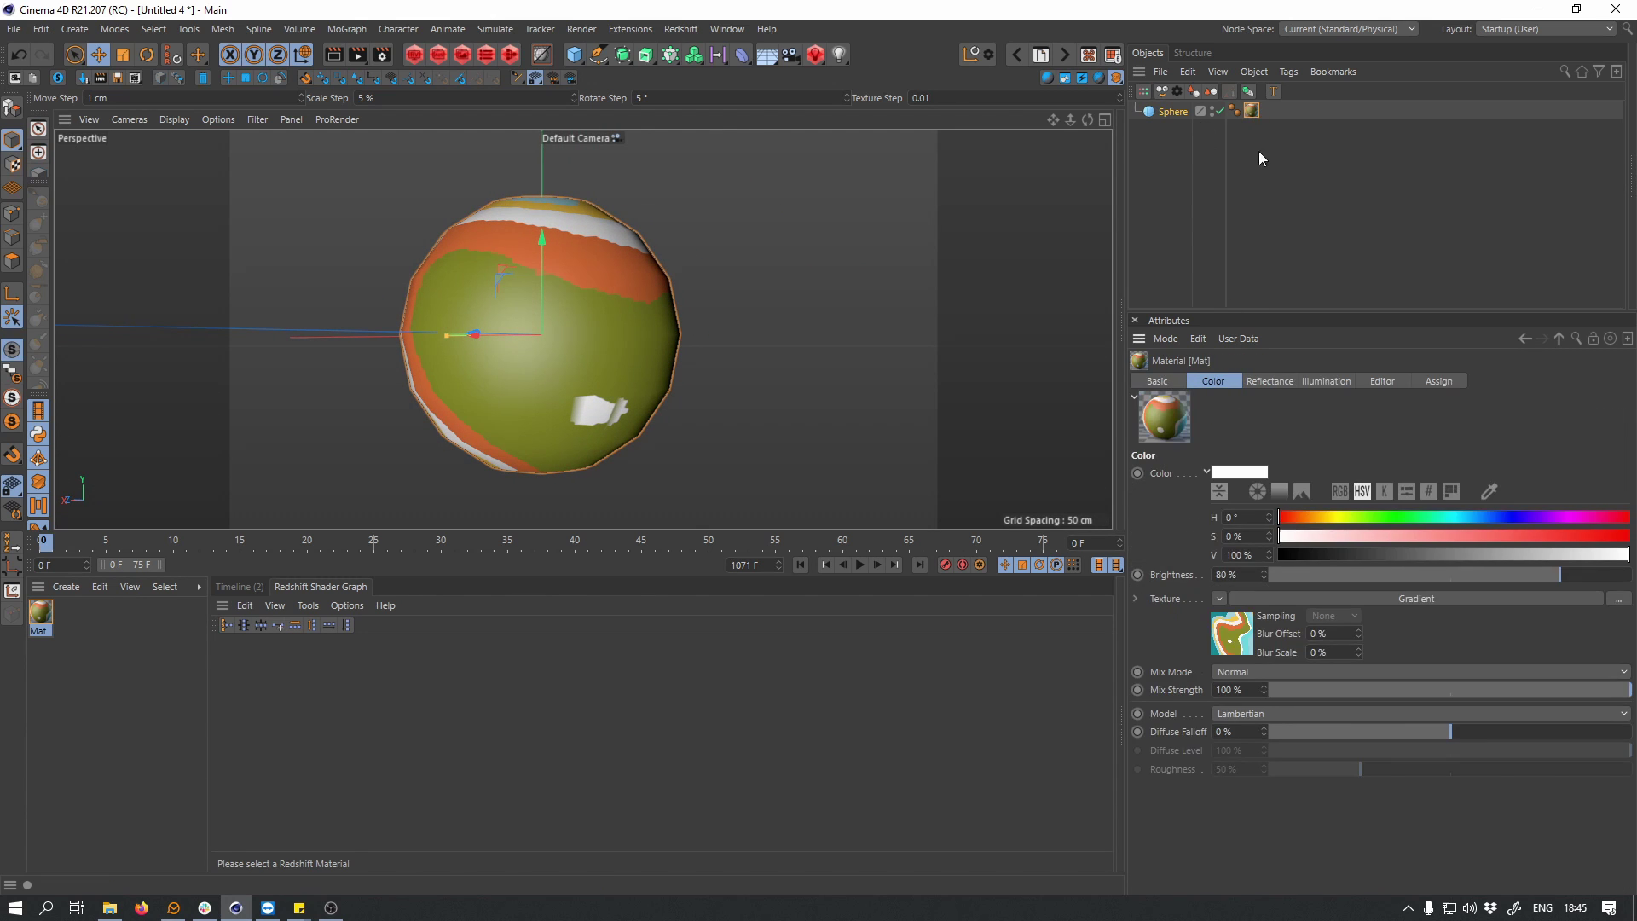
click(1382, 381)
click(1278, 490)
click(1297, 535)
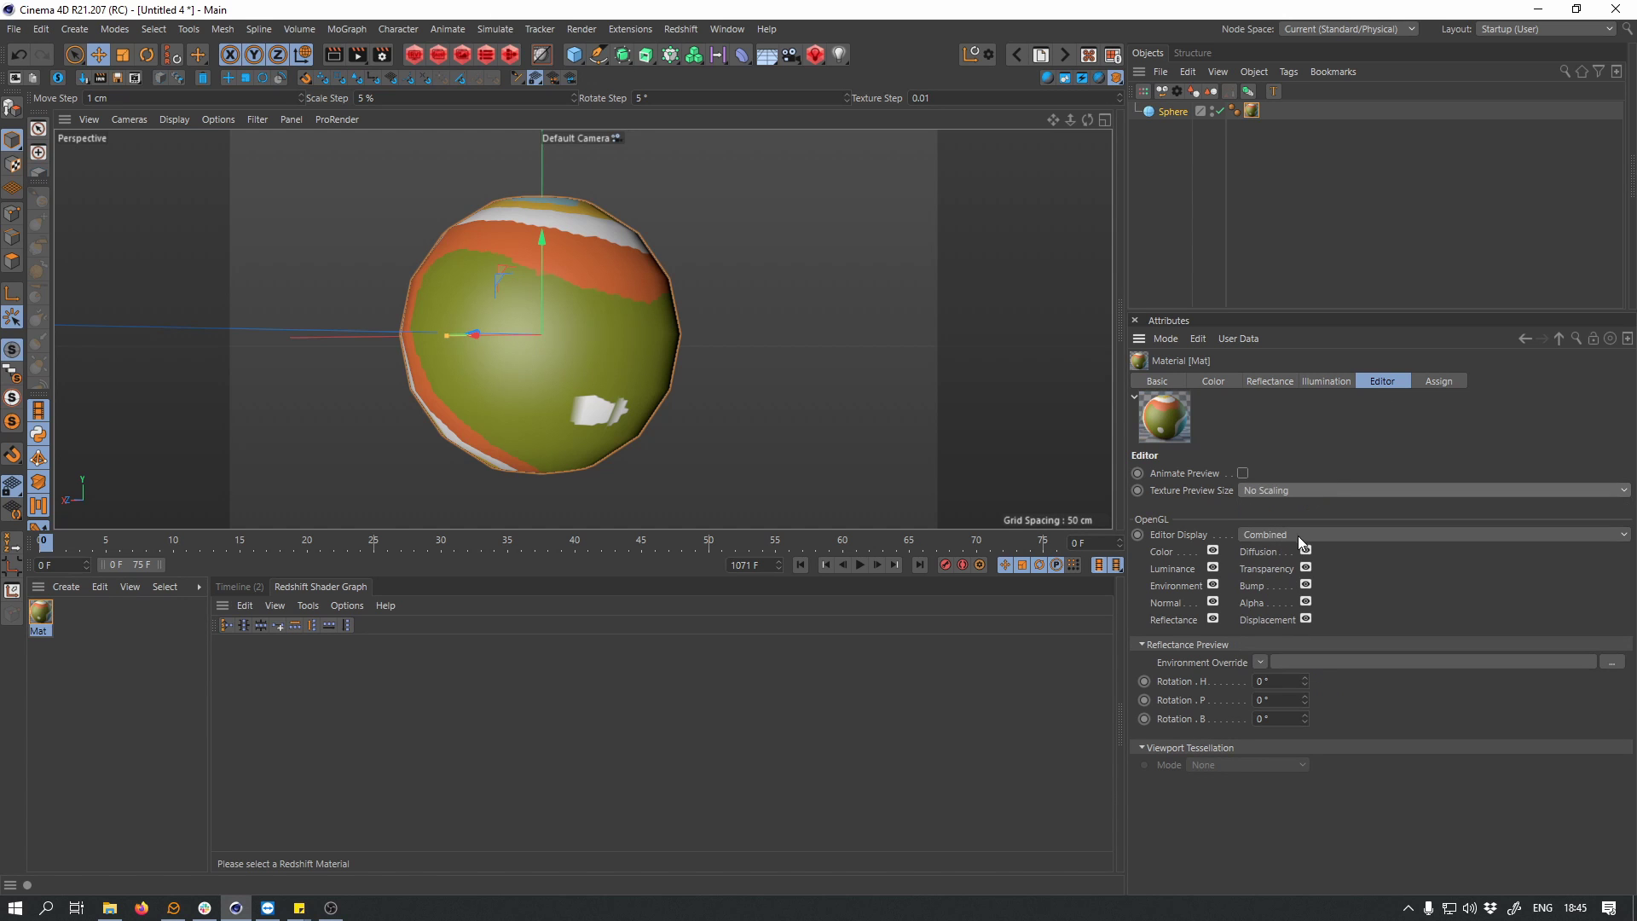
alt+drag(820, 436, 718, 361)
scroll(600, 341, up, 3)
alt+drag(600, 341, 648, 350)
- Set the turbulence of the material's color gradient to 100%, its octaves to 2.9 and its scale to 21%
click(1251, 112)
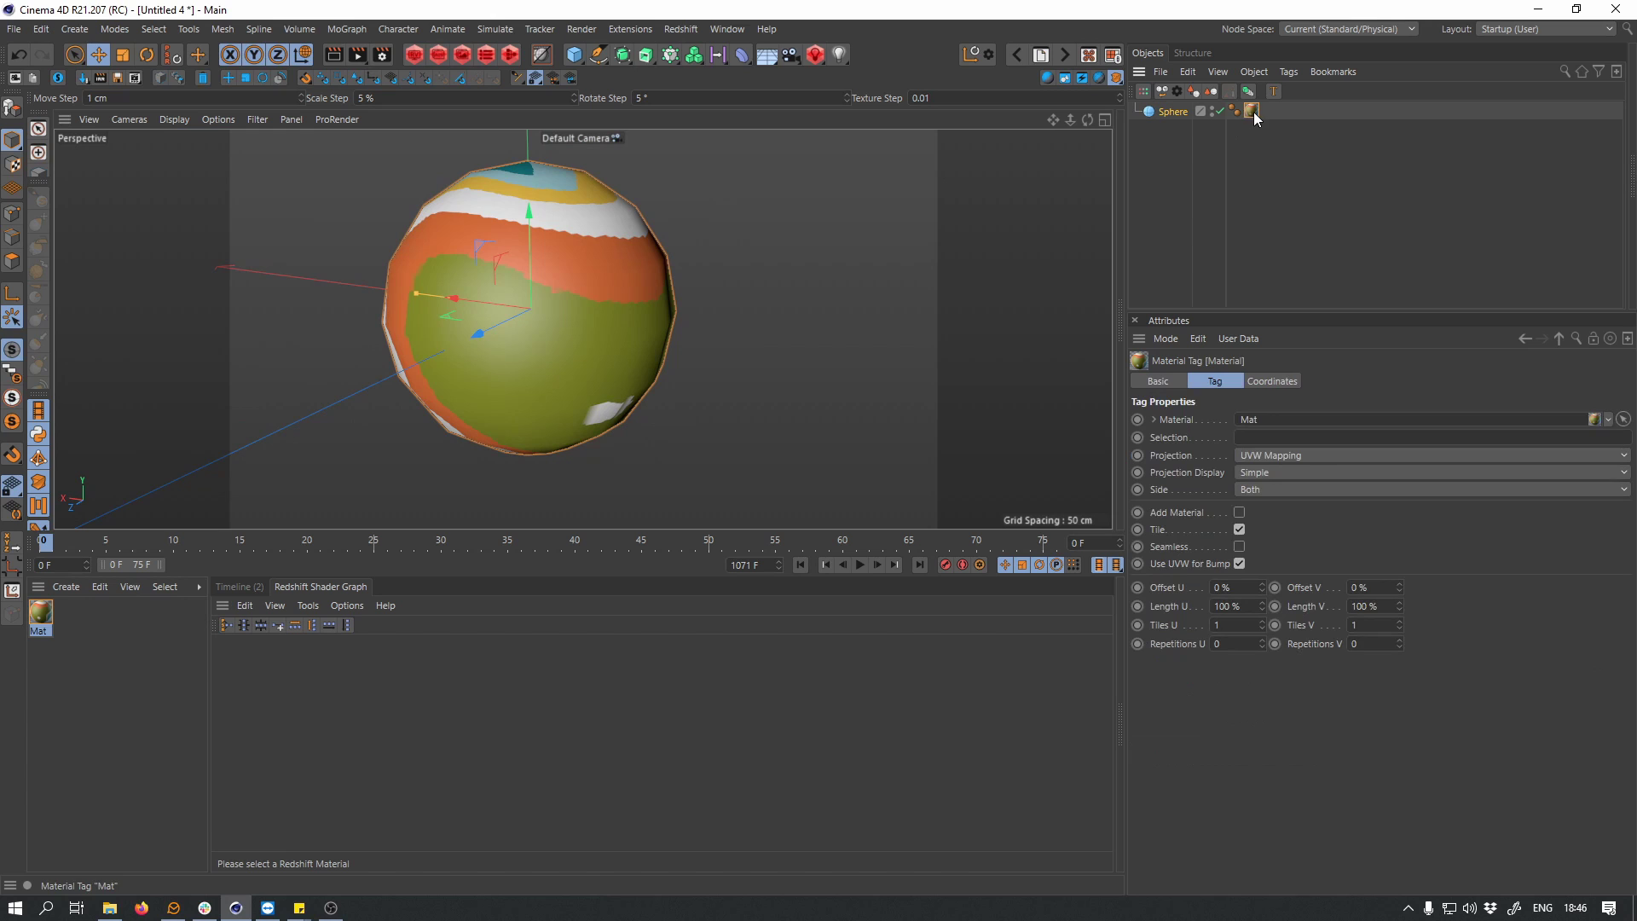
double_click(1250, 114)
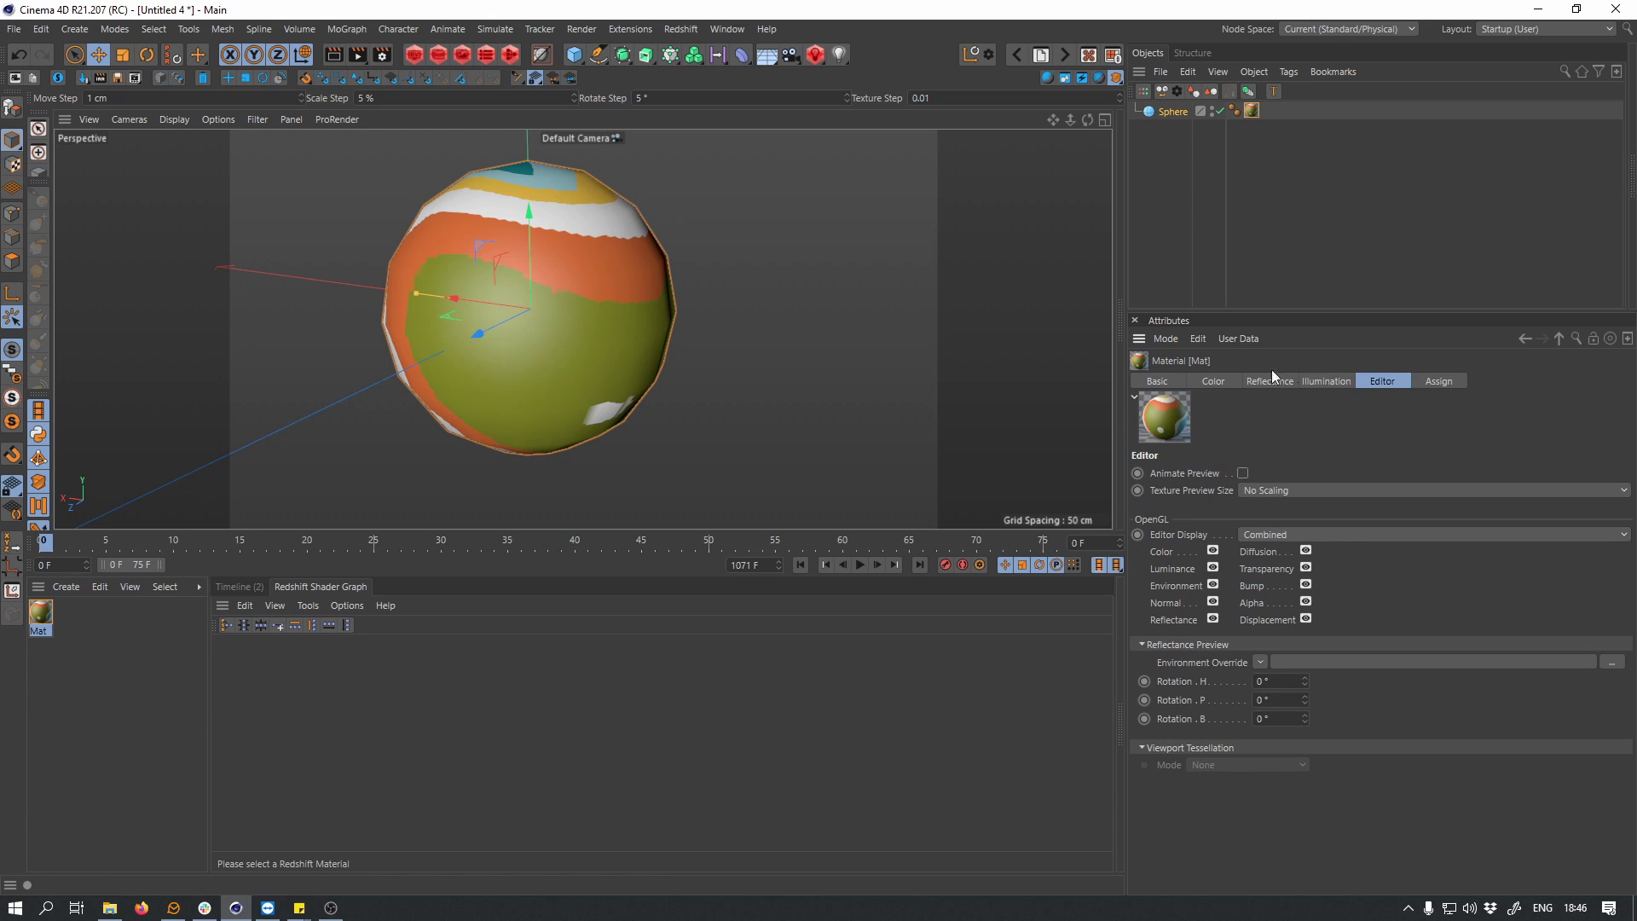
click(1326, 381)
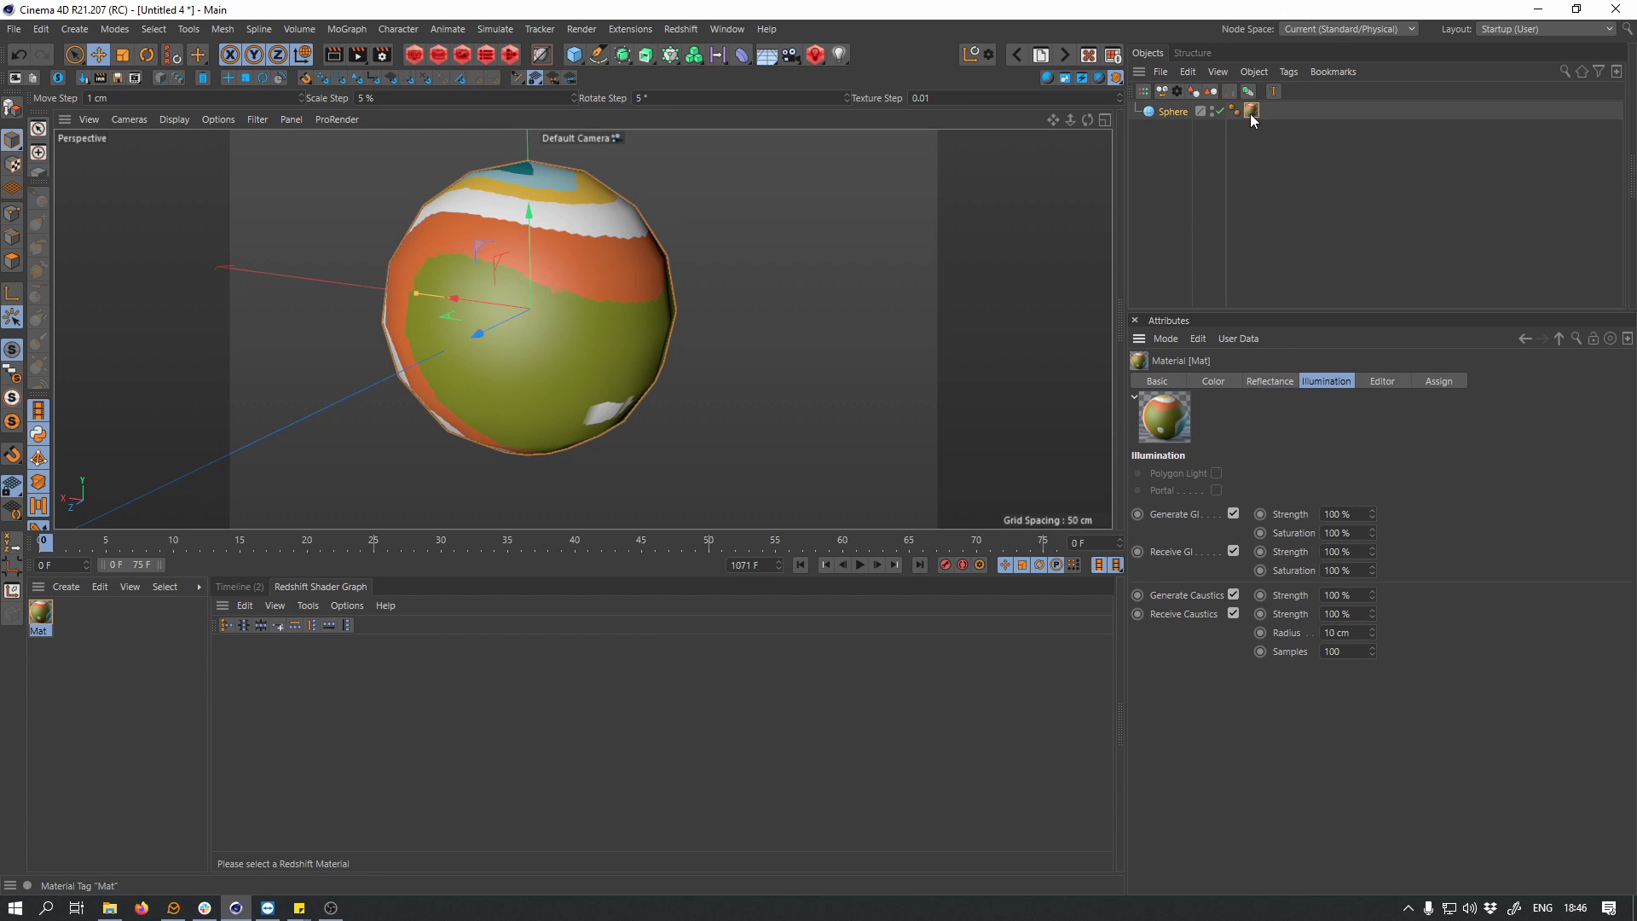
click(1233, 379)
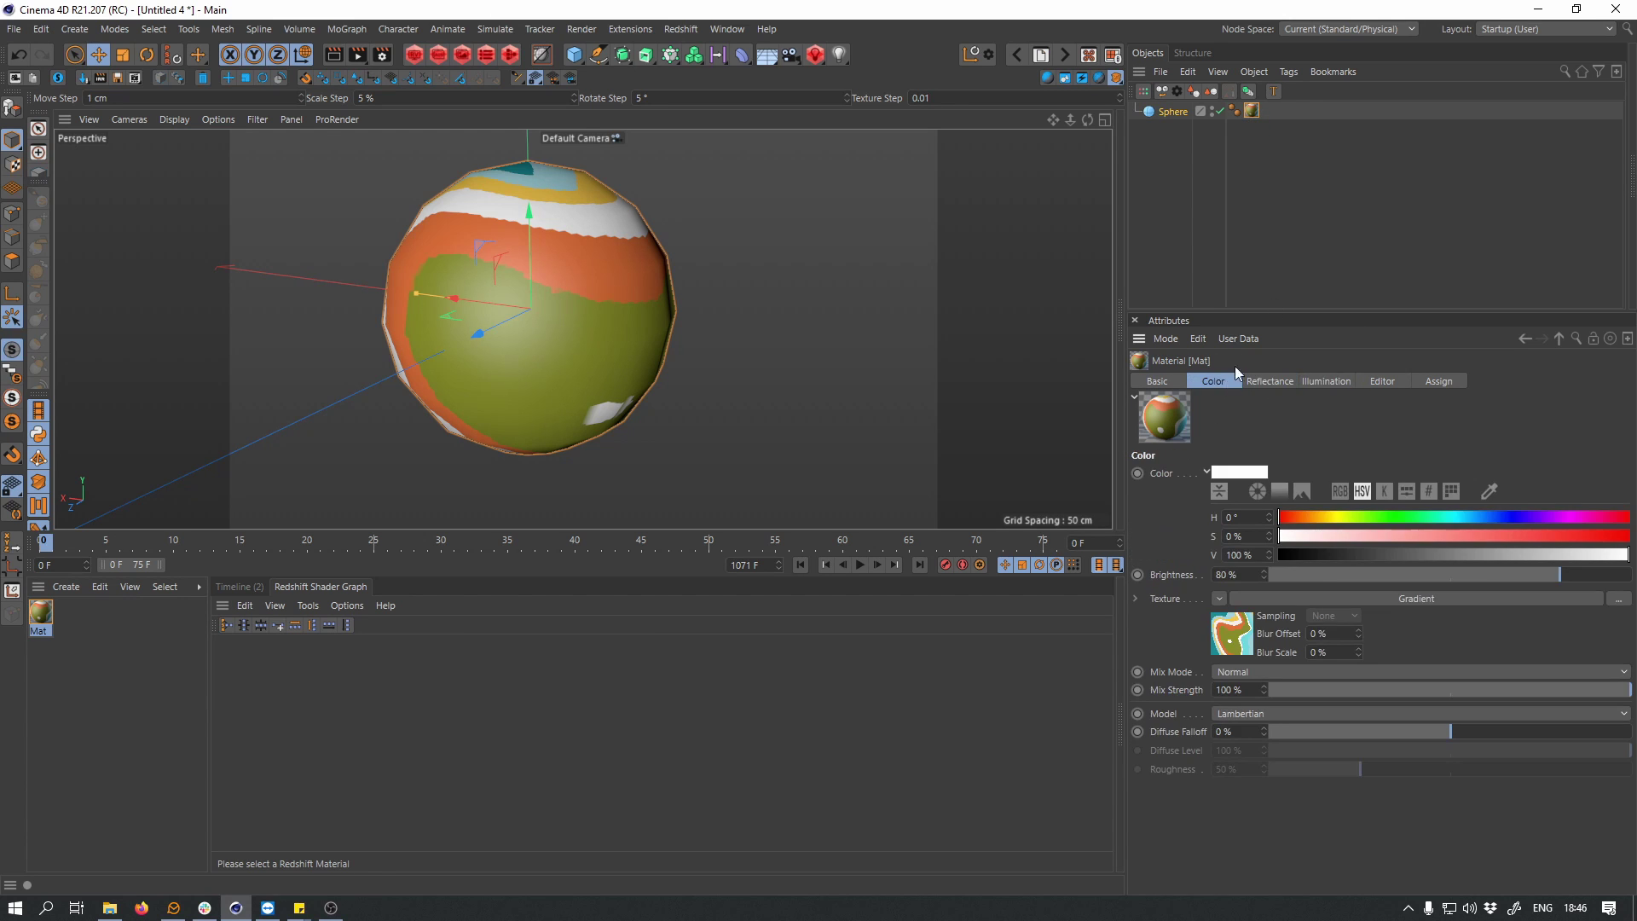
click(1285, 598)
drag(1353, 311, 1334, 117)
mouse_move(1253, 612)
mouse_down()
mouse_move(1260, 575)
mouse_move(1256, 641)
mouse_up()
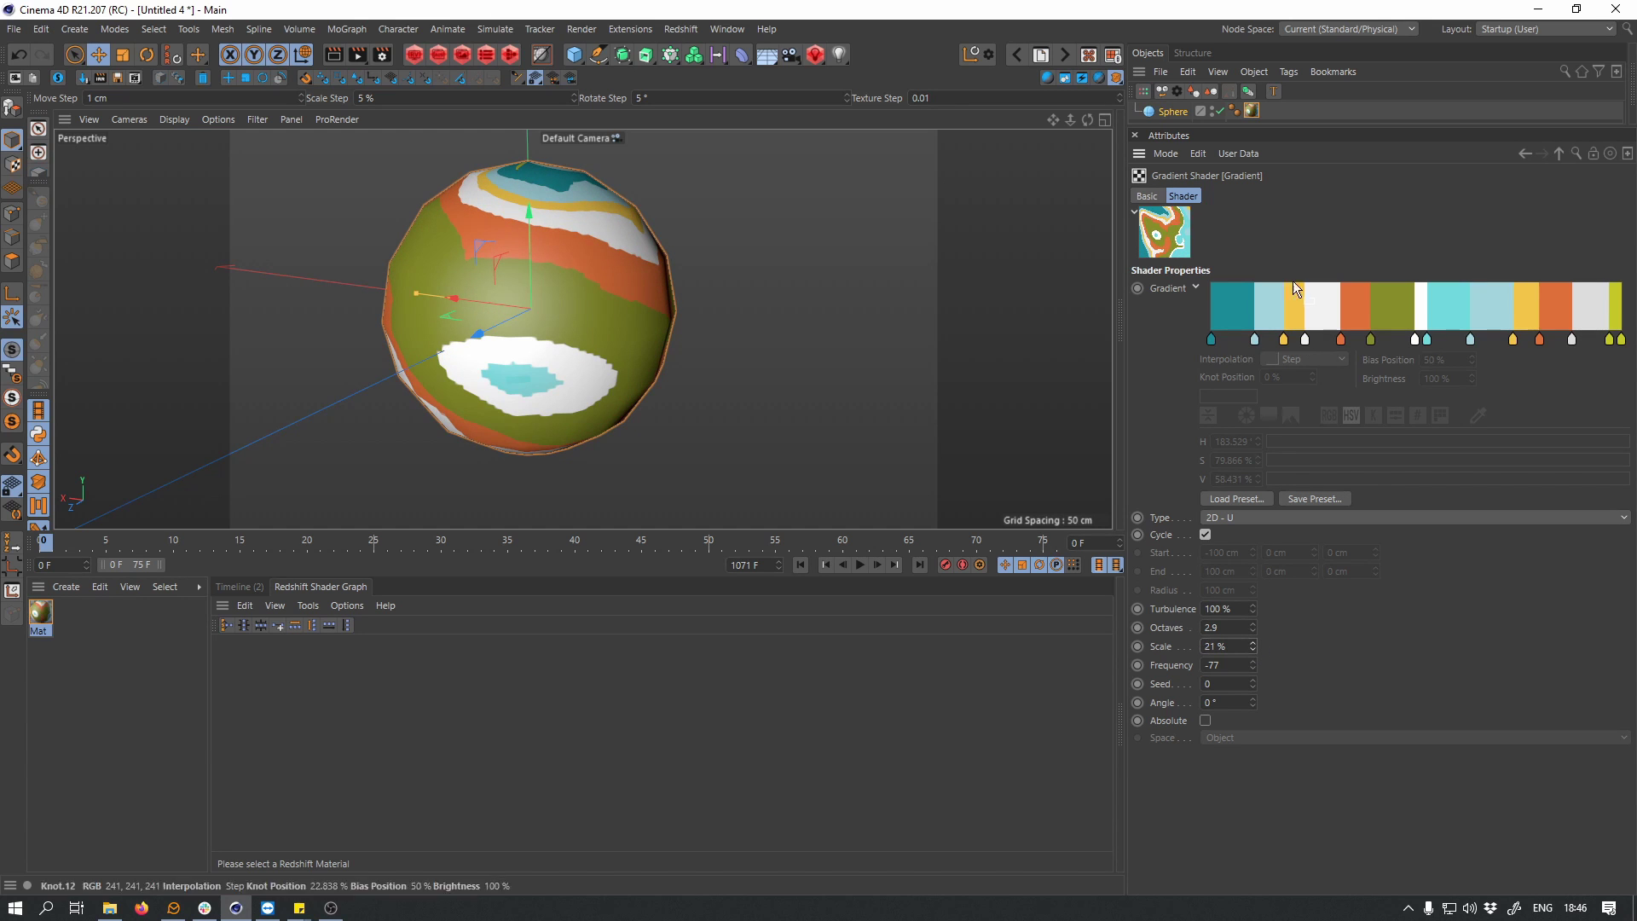
- Set the Sphere's segments to 150
click(1180, 113)
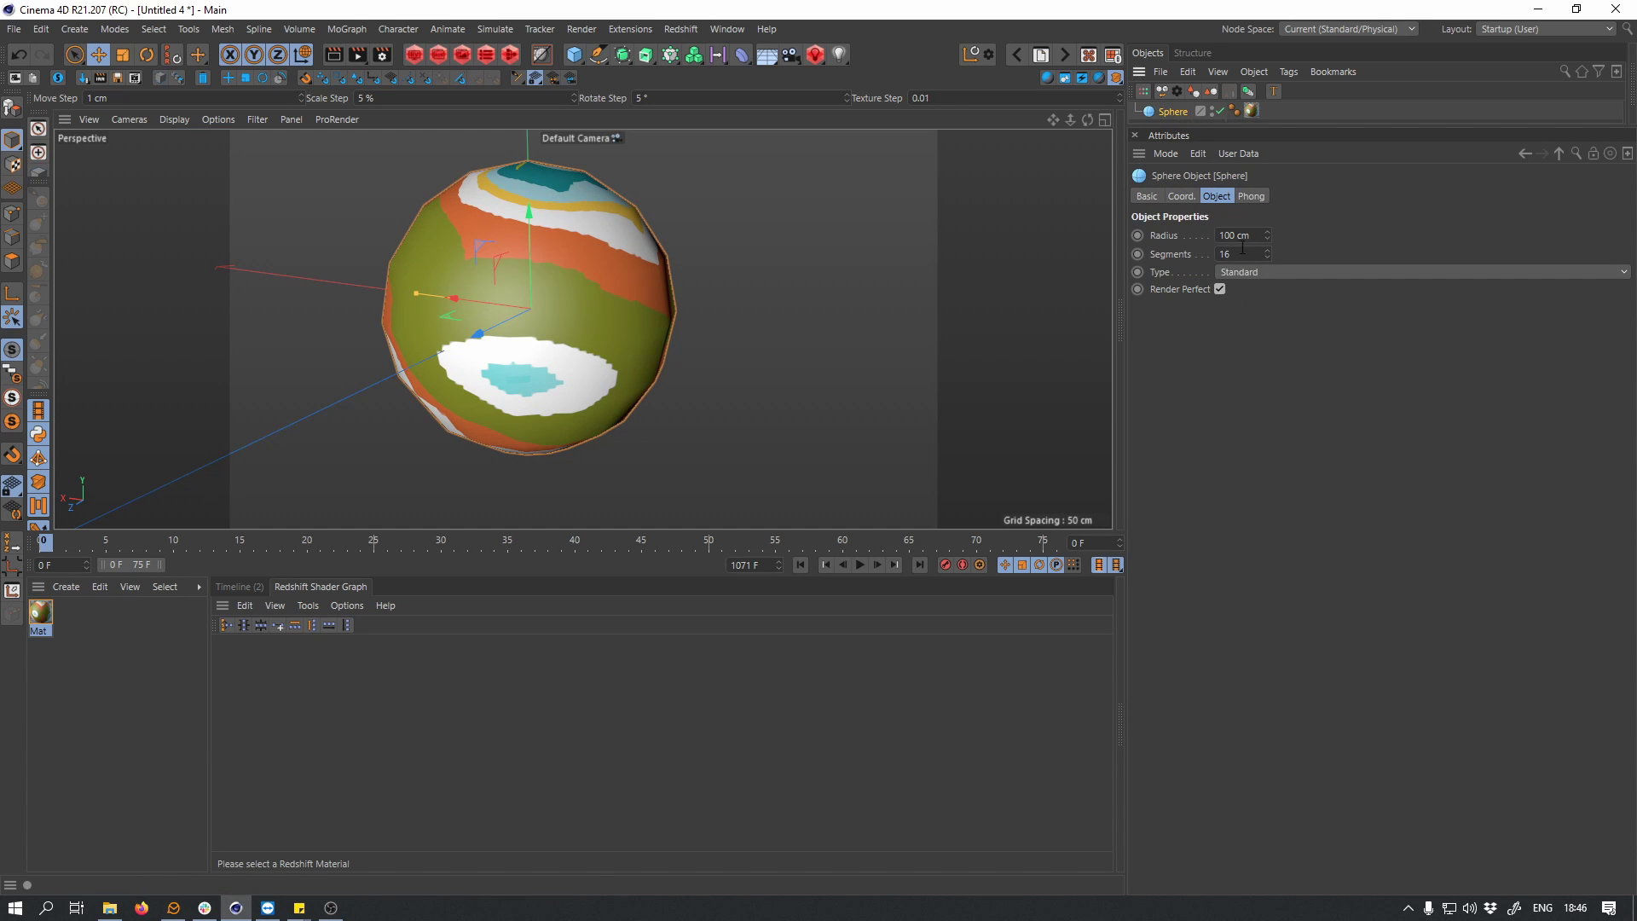
drag(1269, 250, 1266, 88)
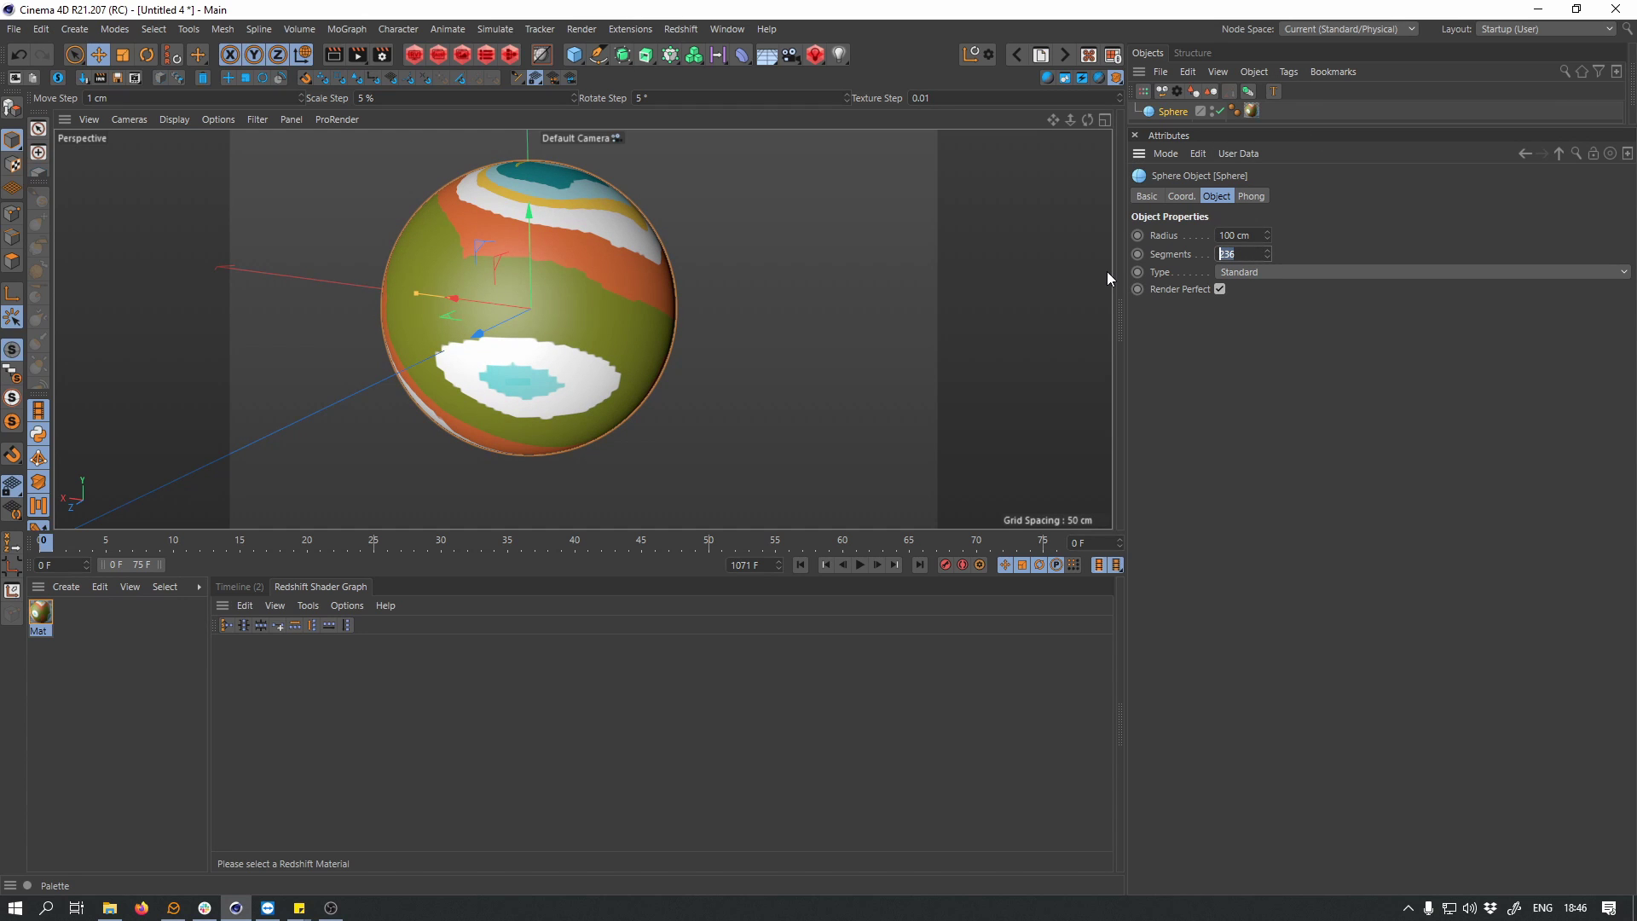
text(2)
key(BackSpace)
text(150)
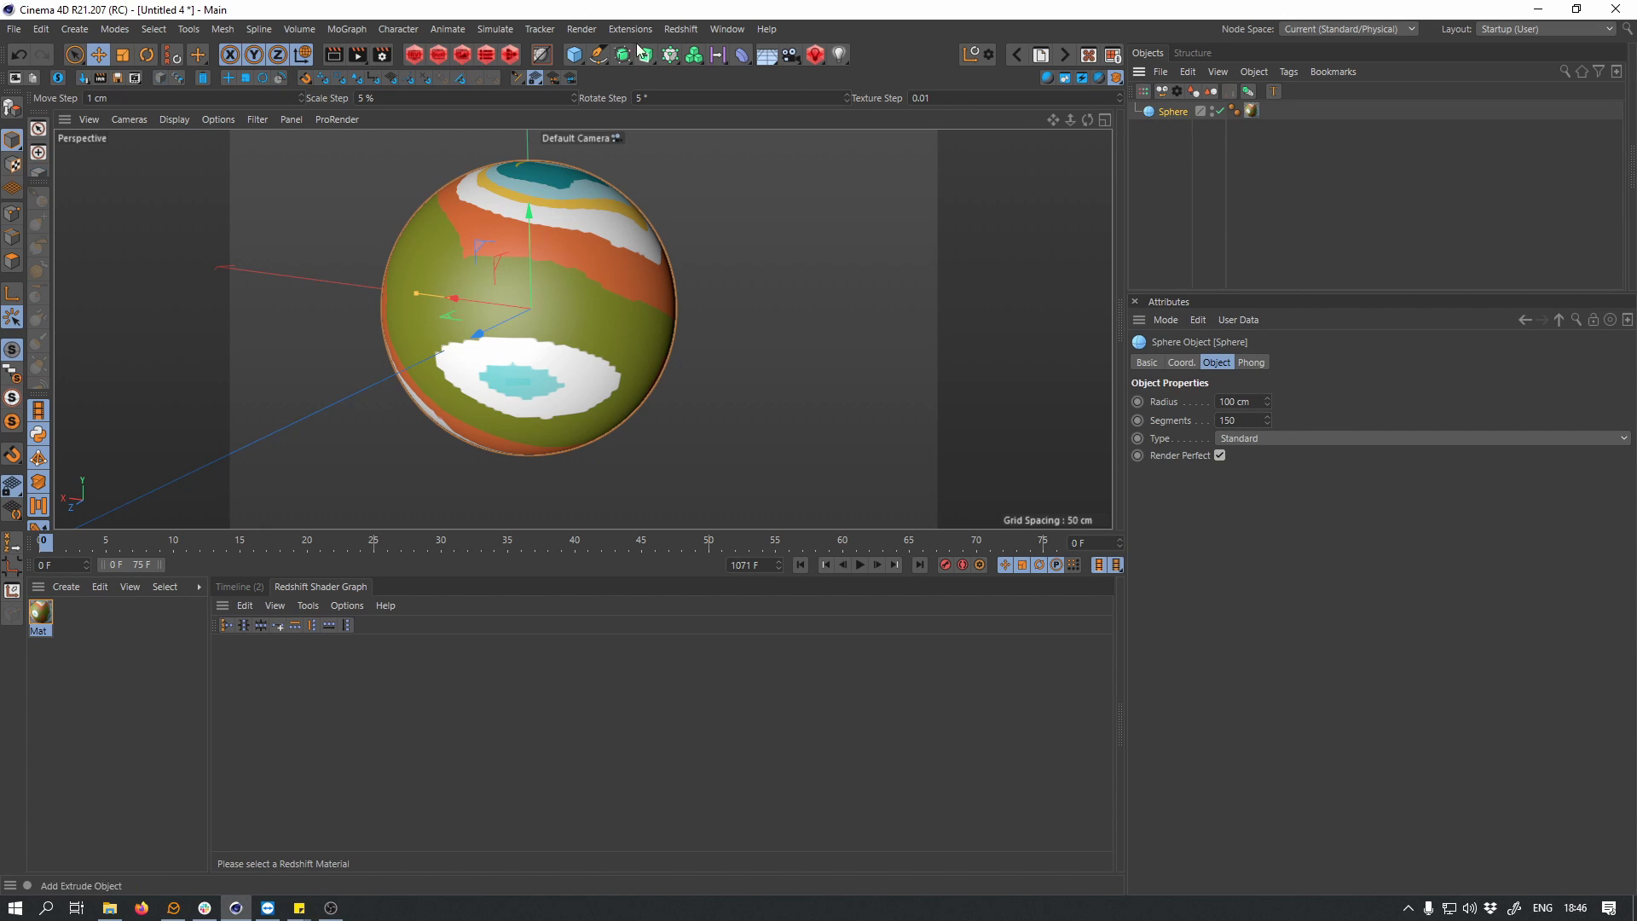
- Add a Displacer deformer as a child of the Sphere
drag(740, 61, 806, 286)
key(ctrl+z)
drag(741, 54, 849, 275)
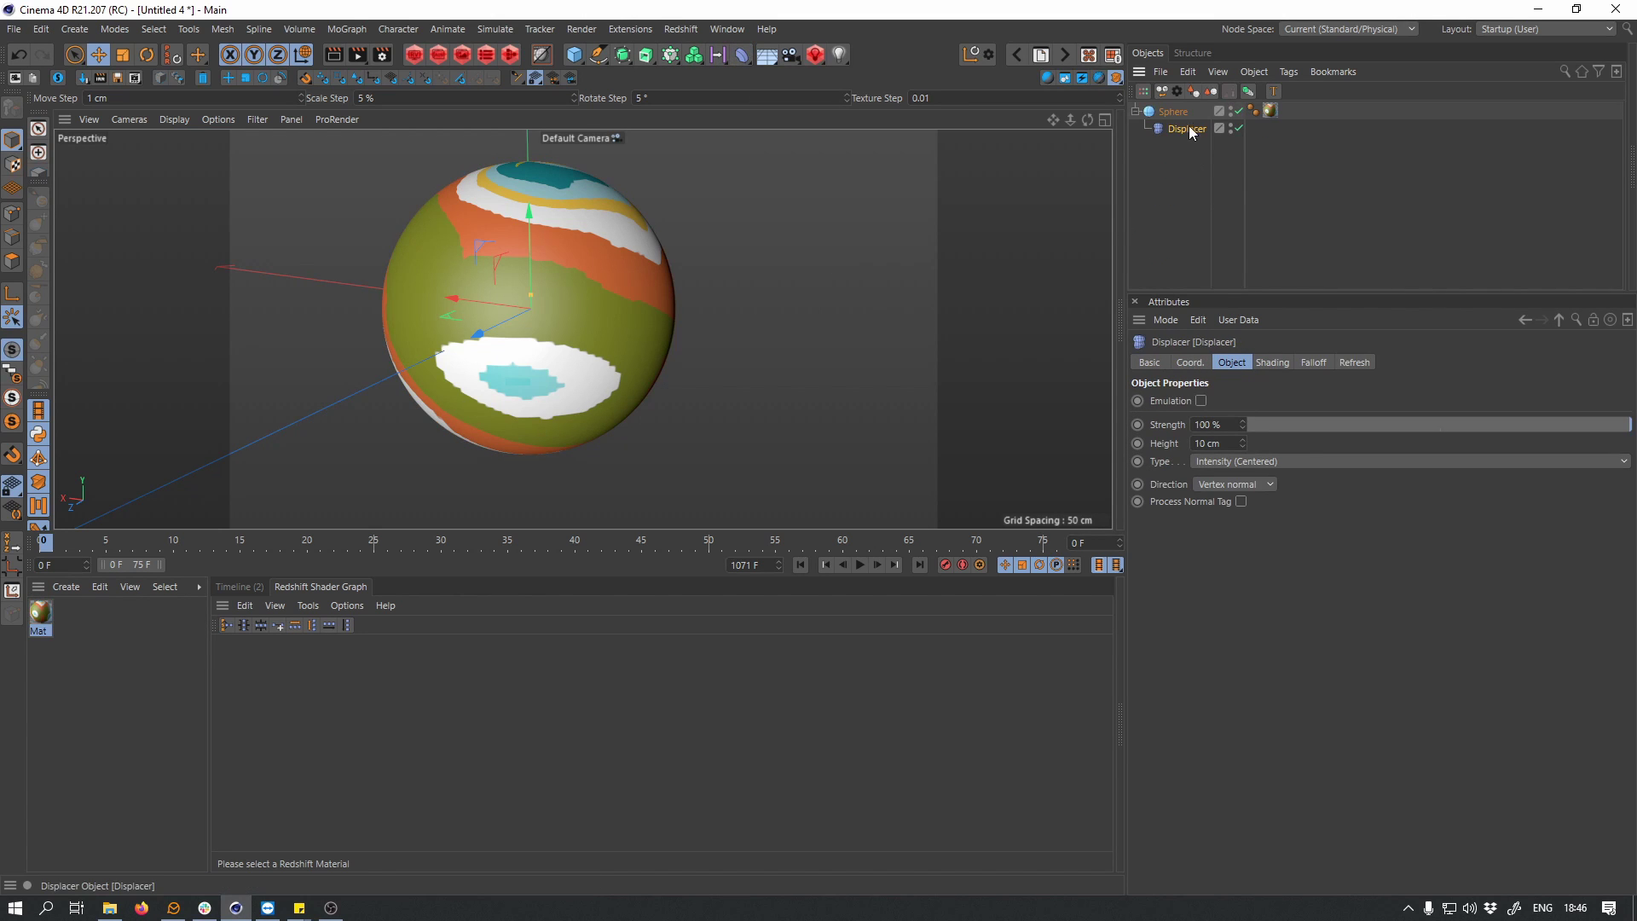
- Copy the Gradient shader from the sphere material's color texture and paste it into the Displacer's shader slot
click(1271, 361)
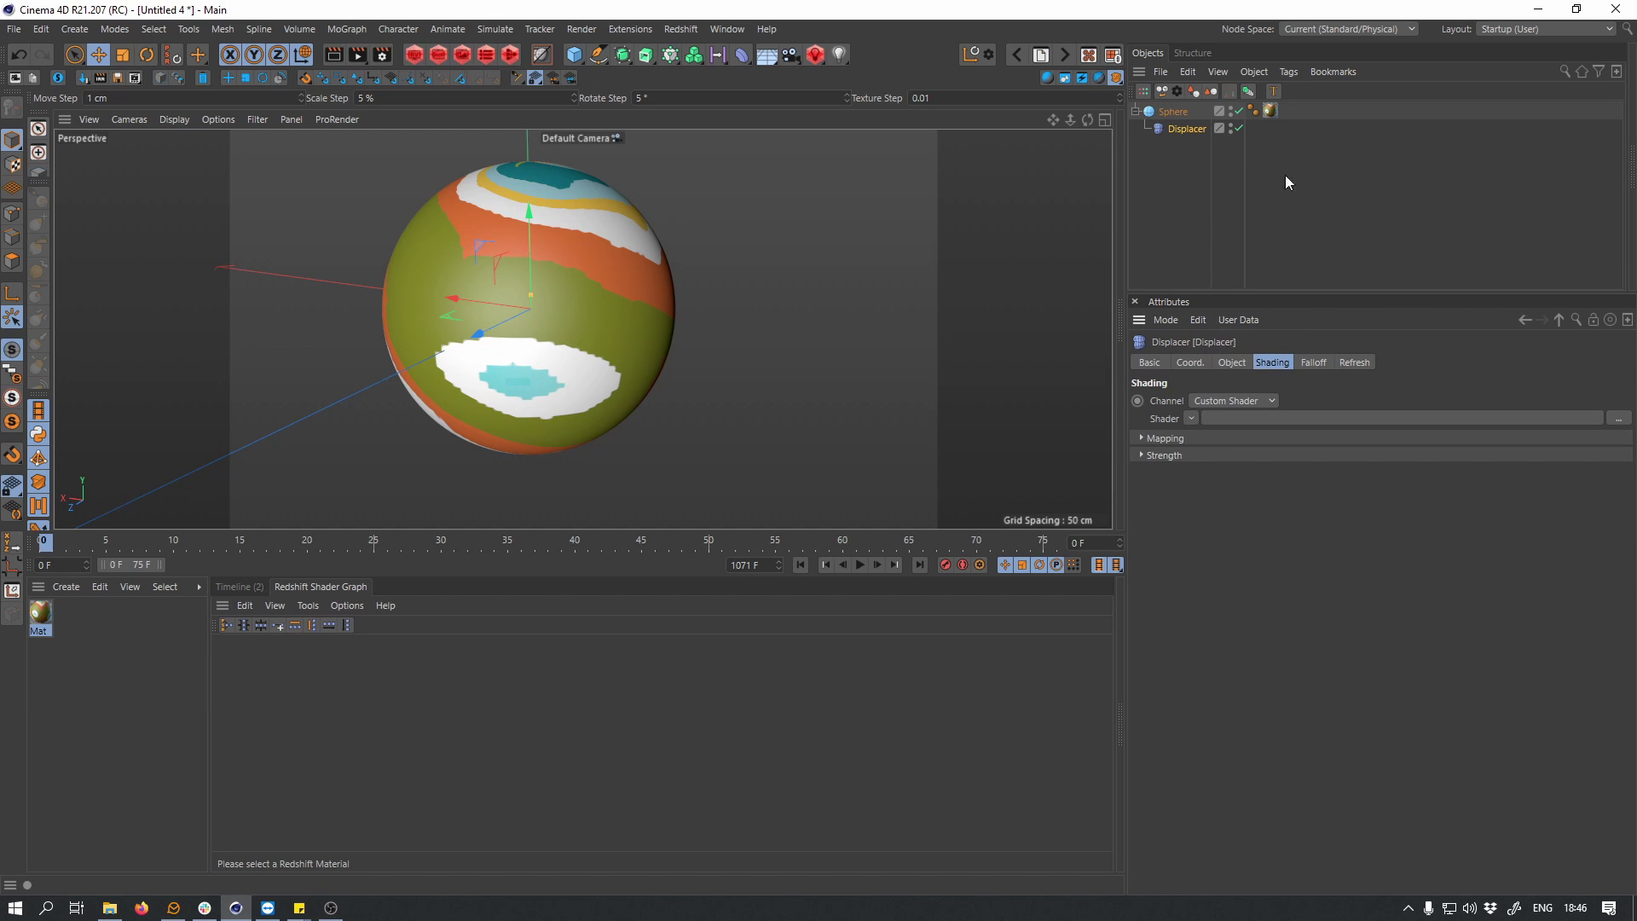
double_click(1270, 111)
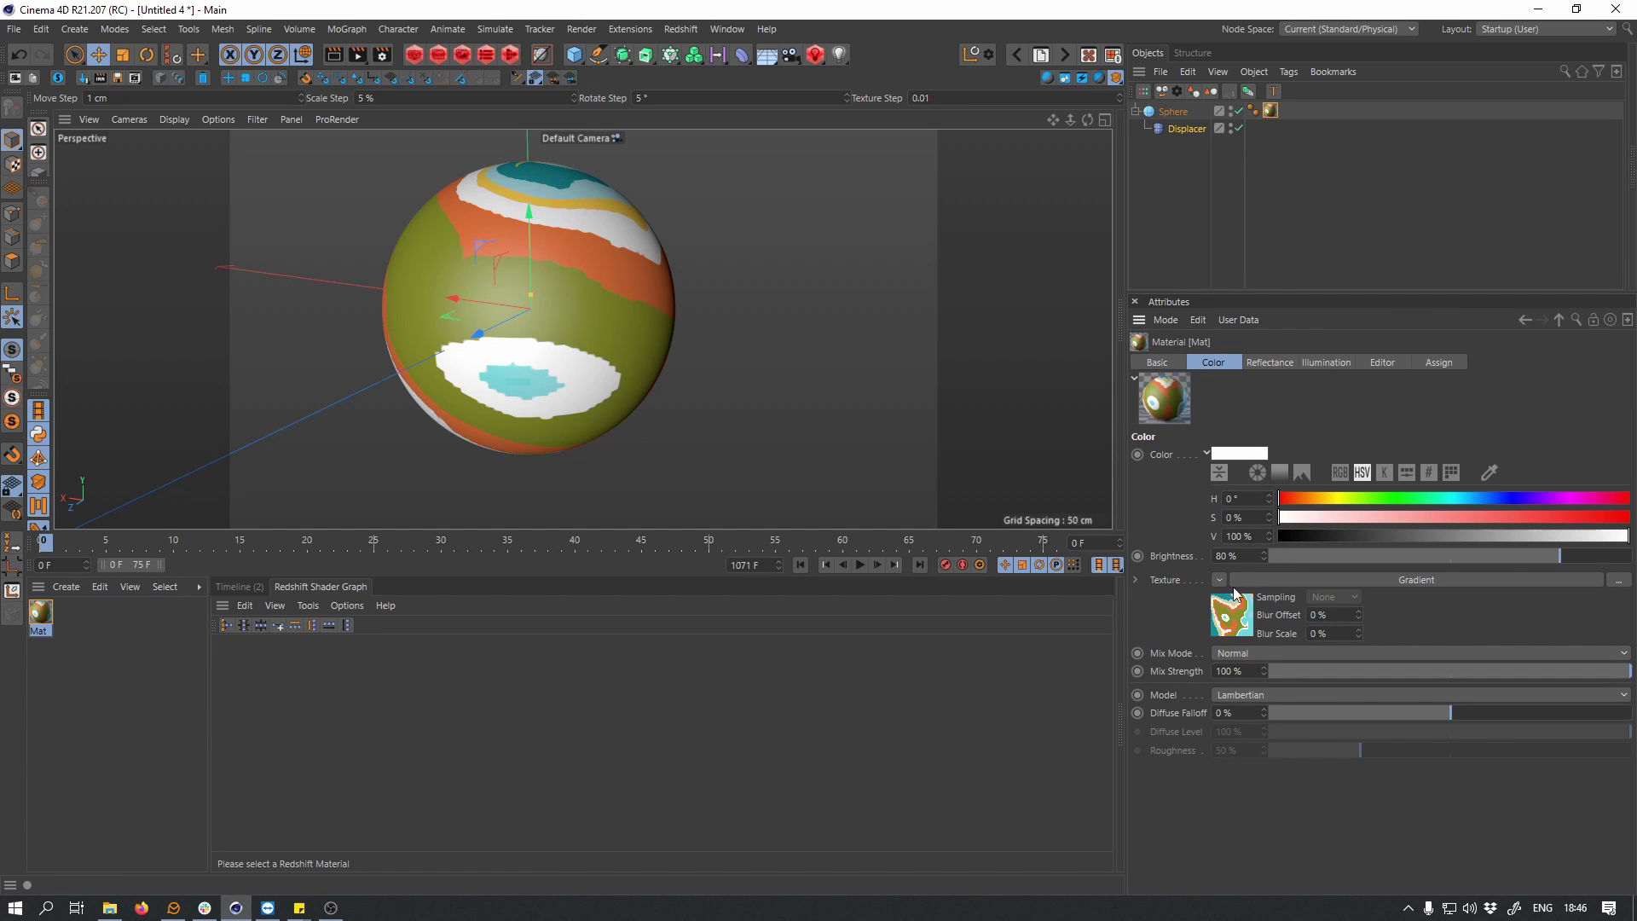
right_click(1166, 583)
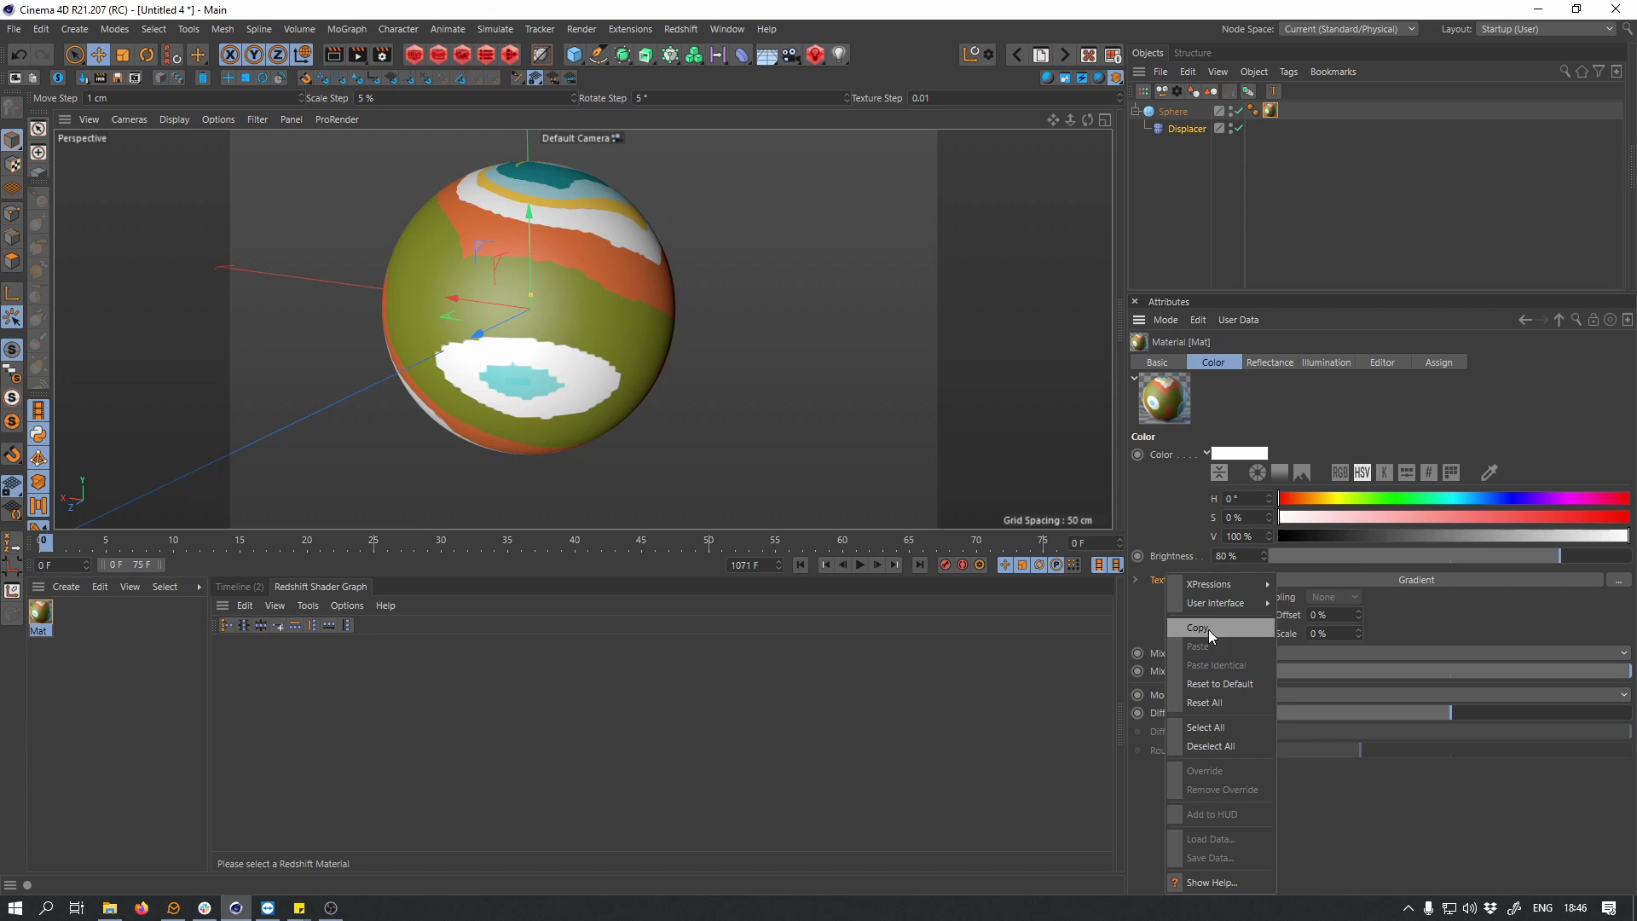
click(1230, 133)
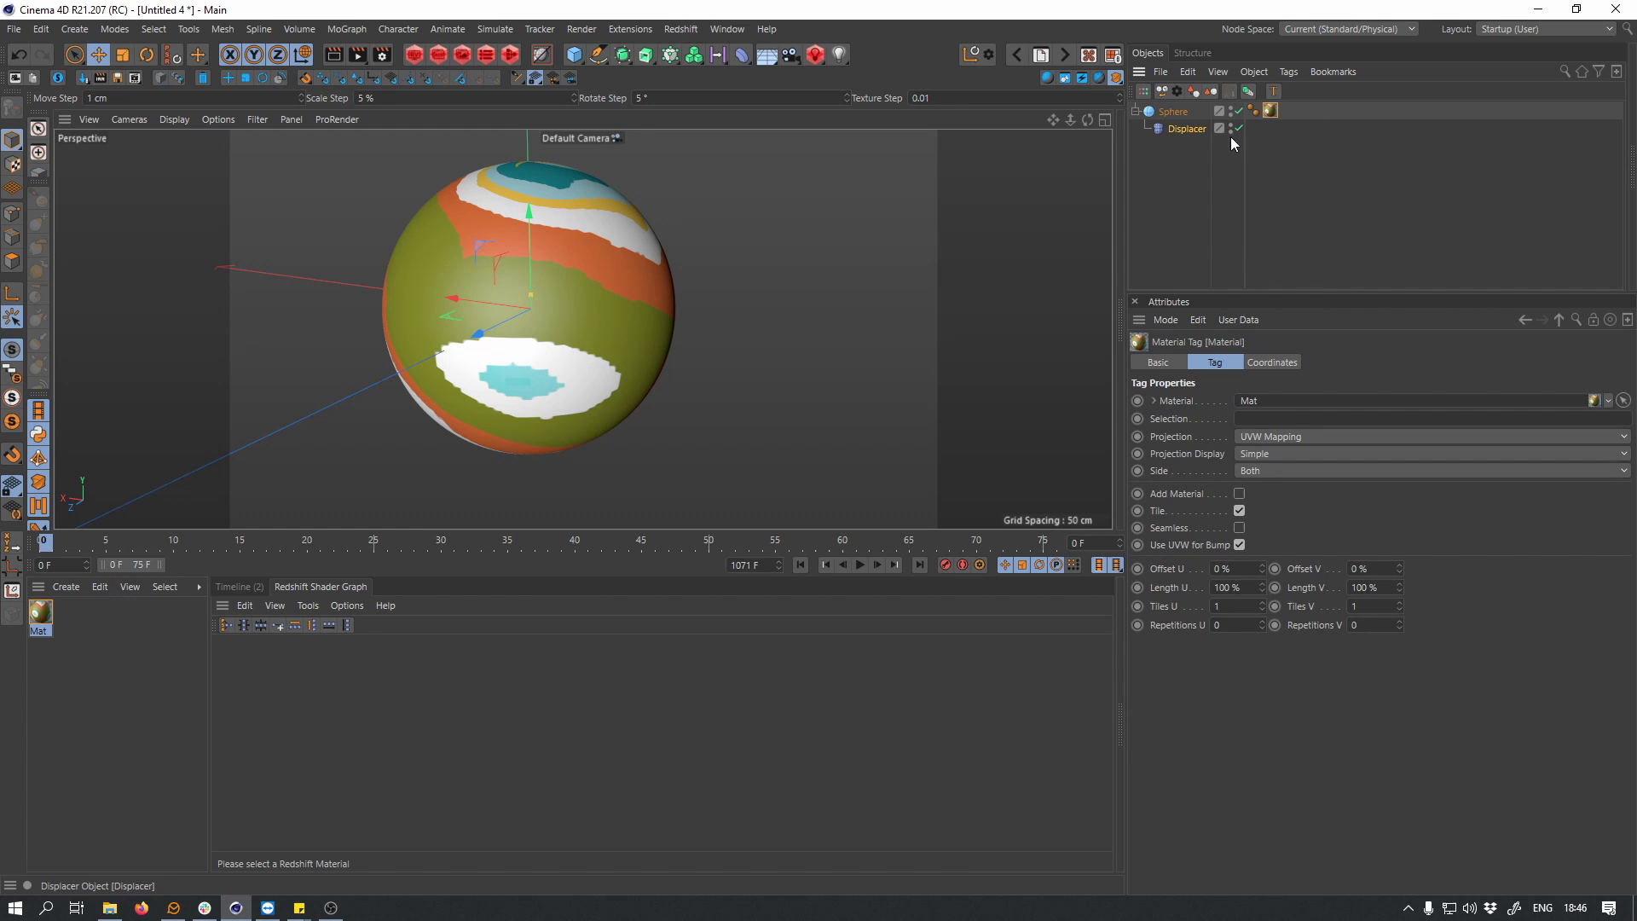
click(1270, 111)
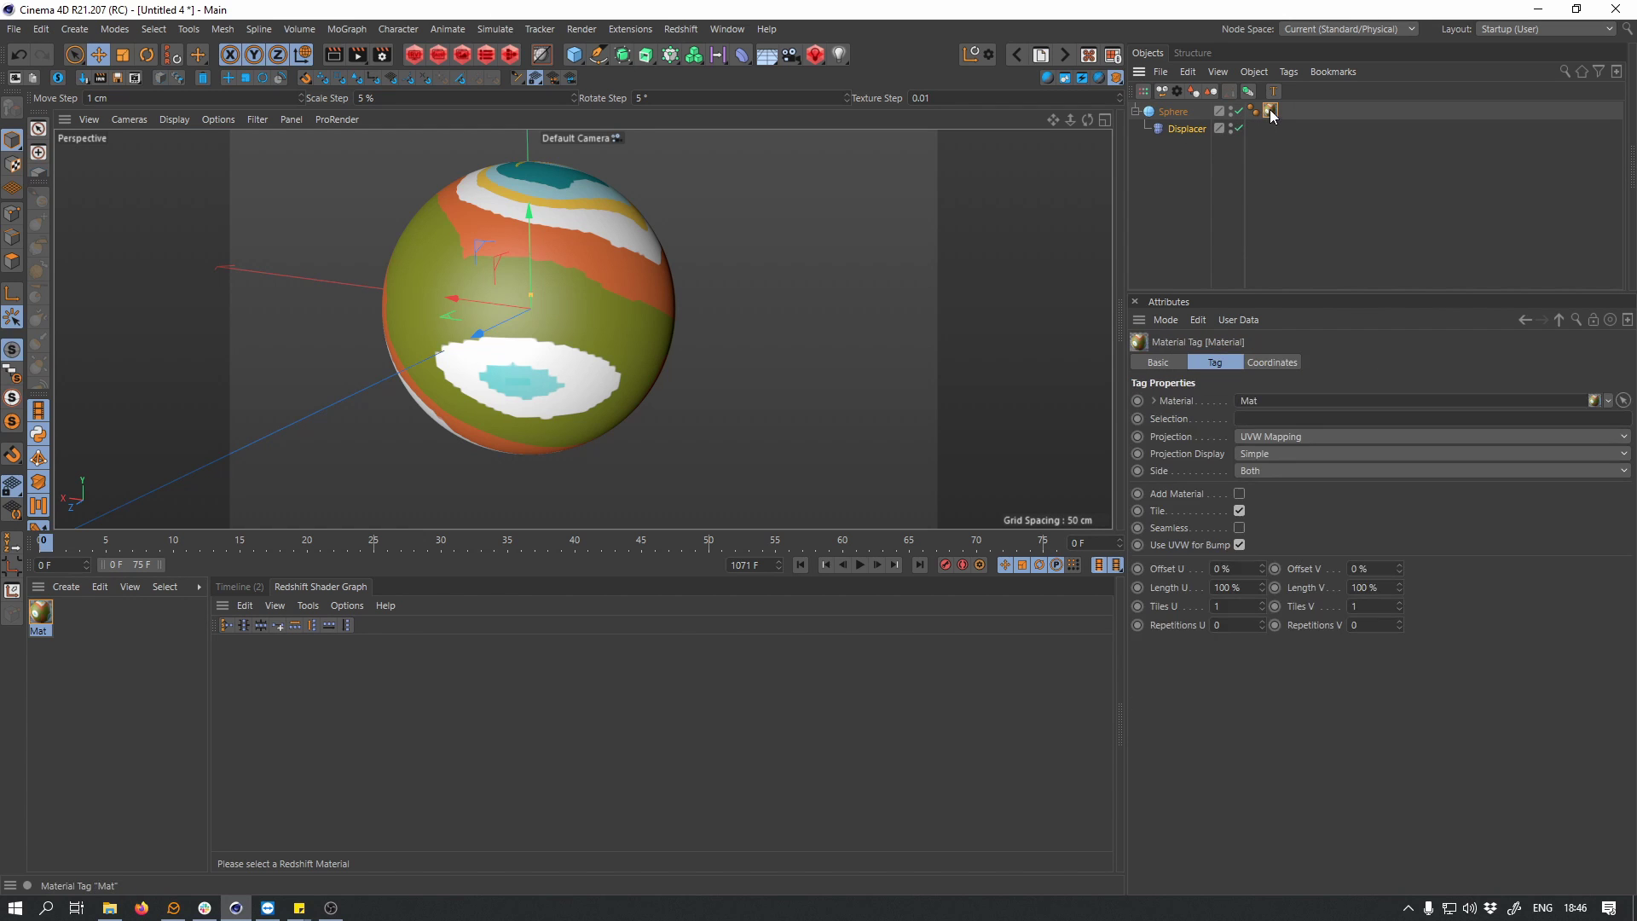
click(1190, 130)
click(1190, 417)
click(1163, 421)
right_click(1165, 426)
click(1196, 494)
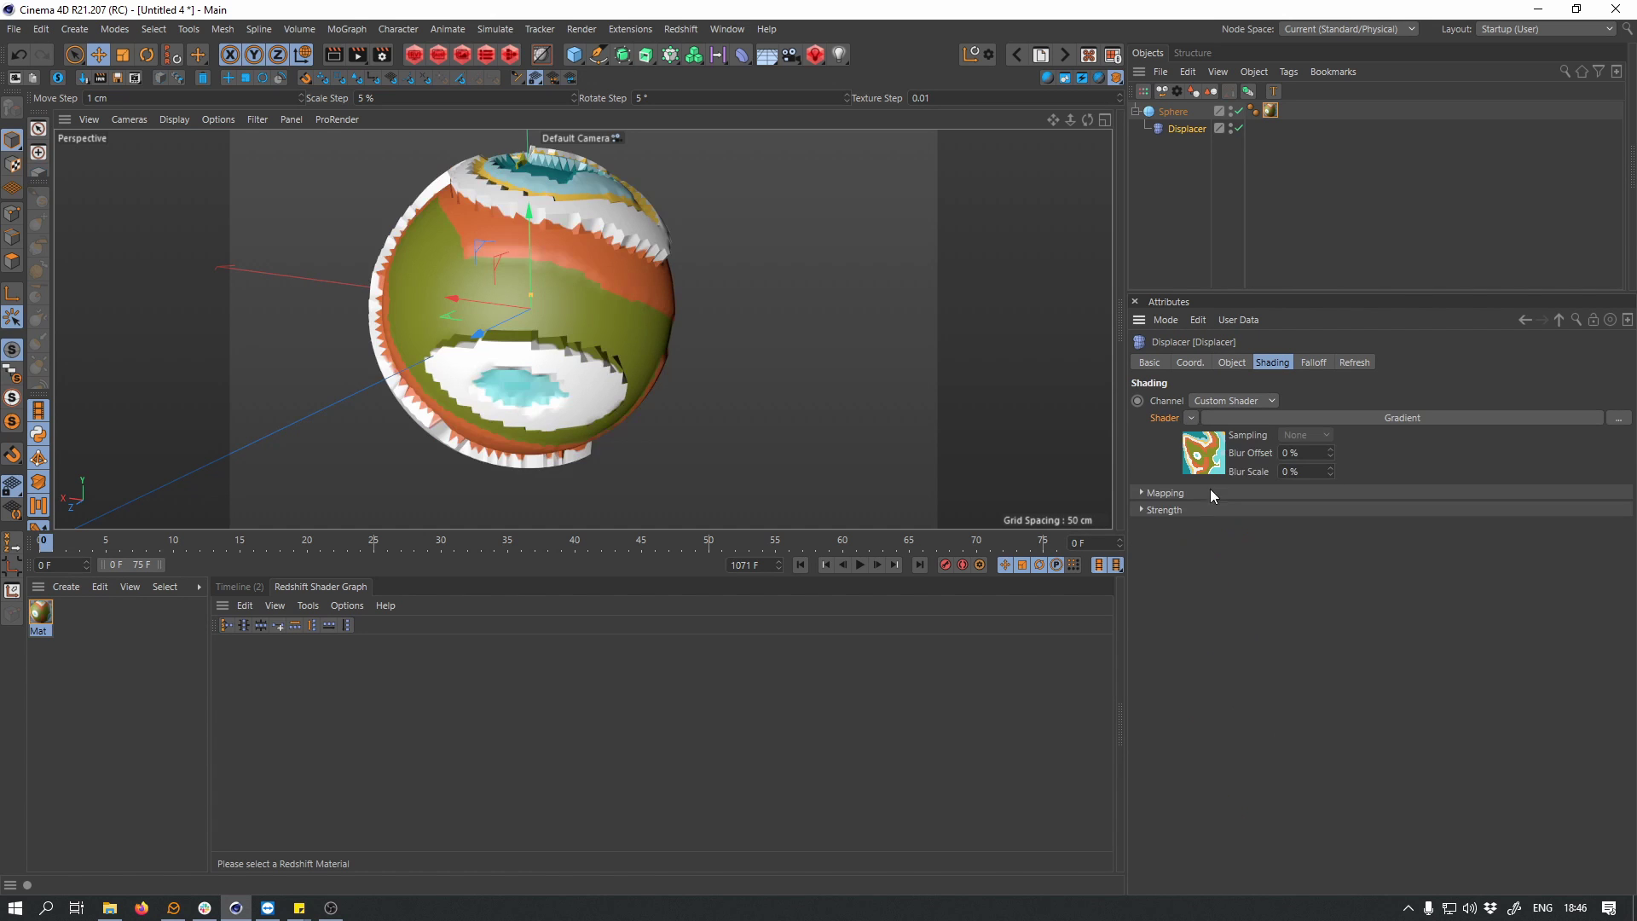
- Delete the material tag from the Sphere
alt+drag(1079, 365, 648, 324)
click(1180, 111)
click(1270, 112)
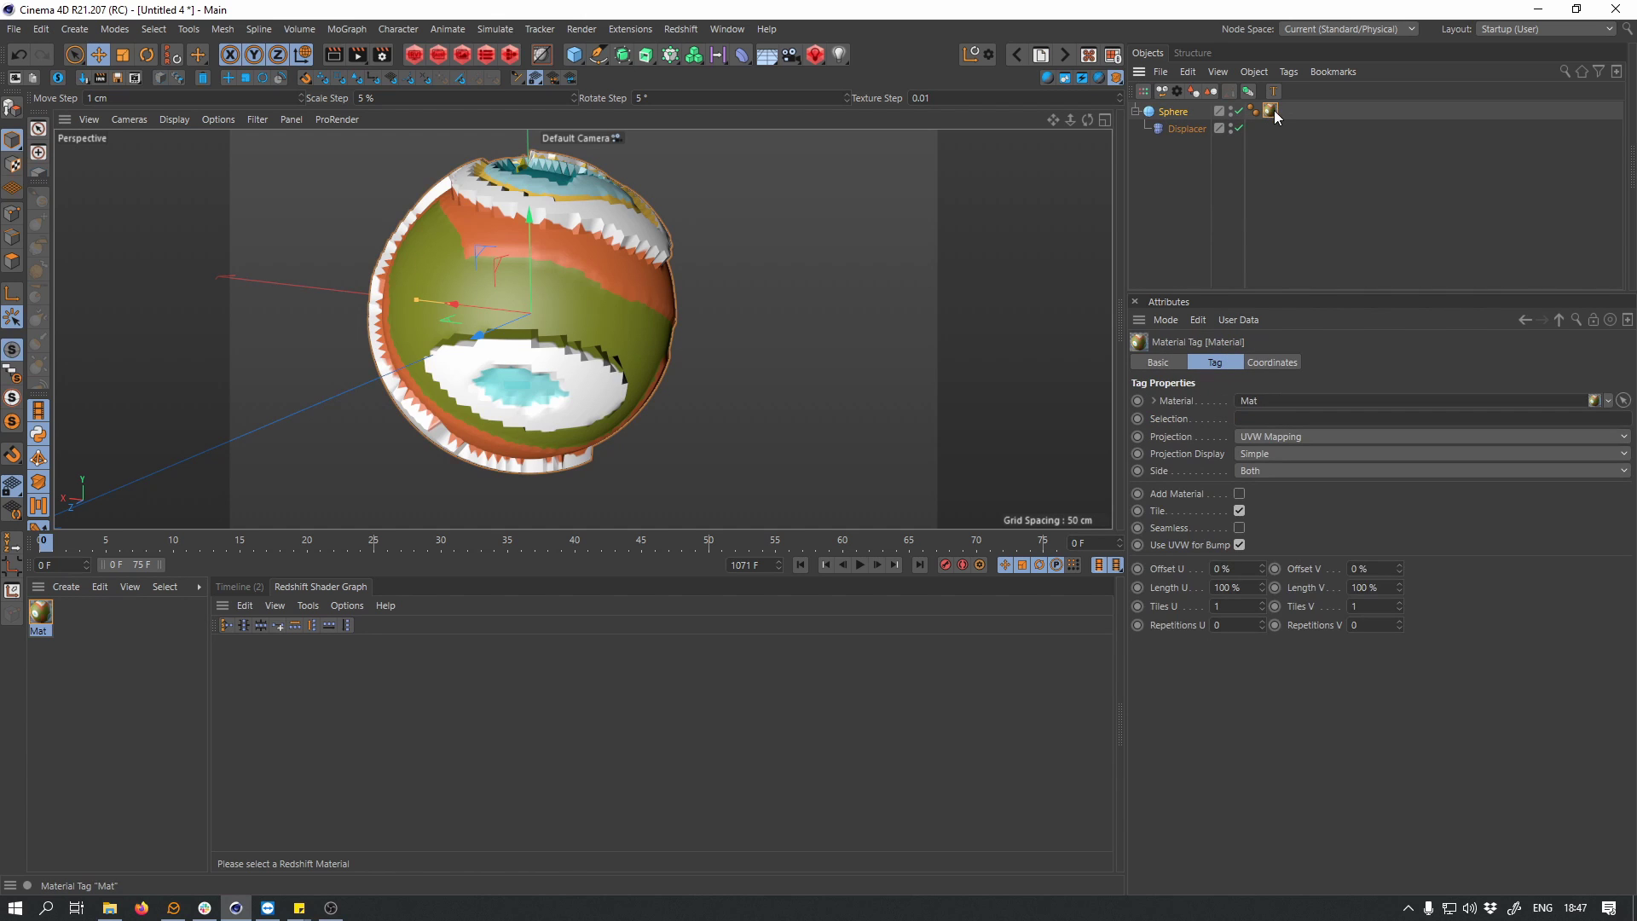
key(Delete)
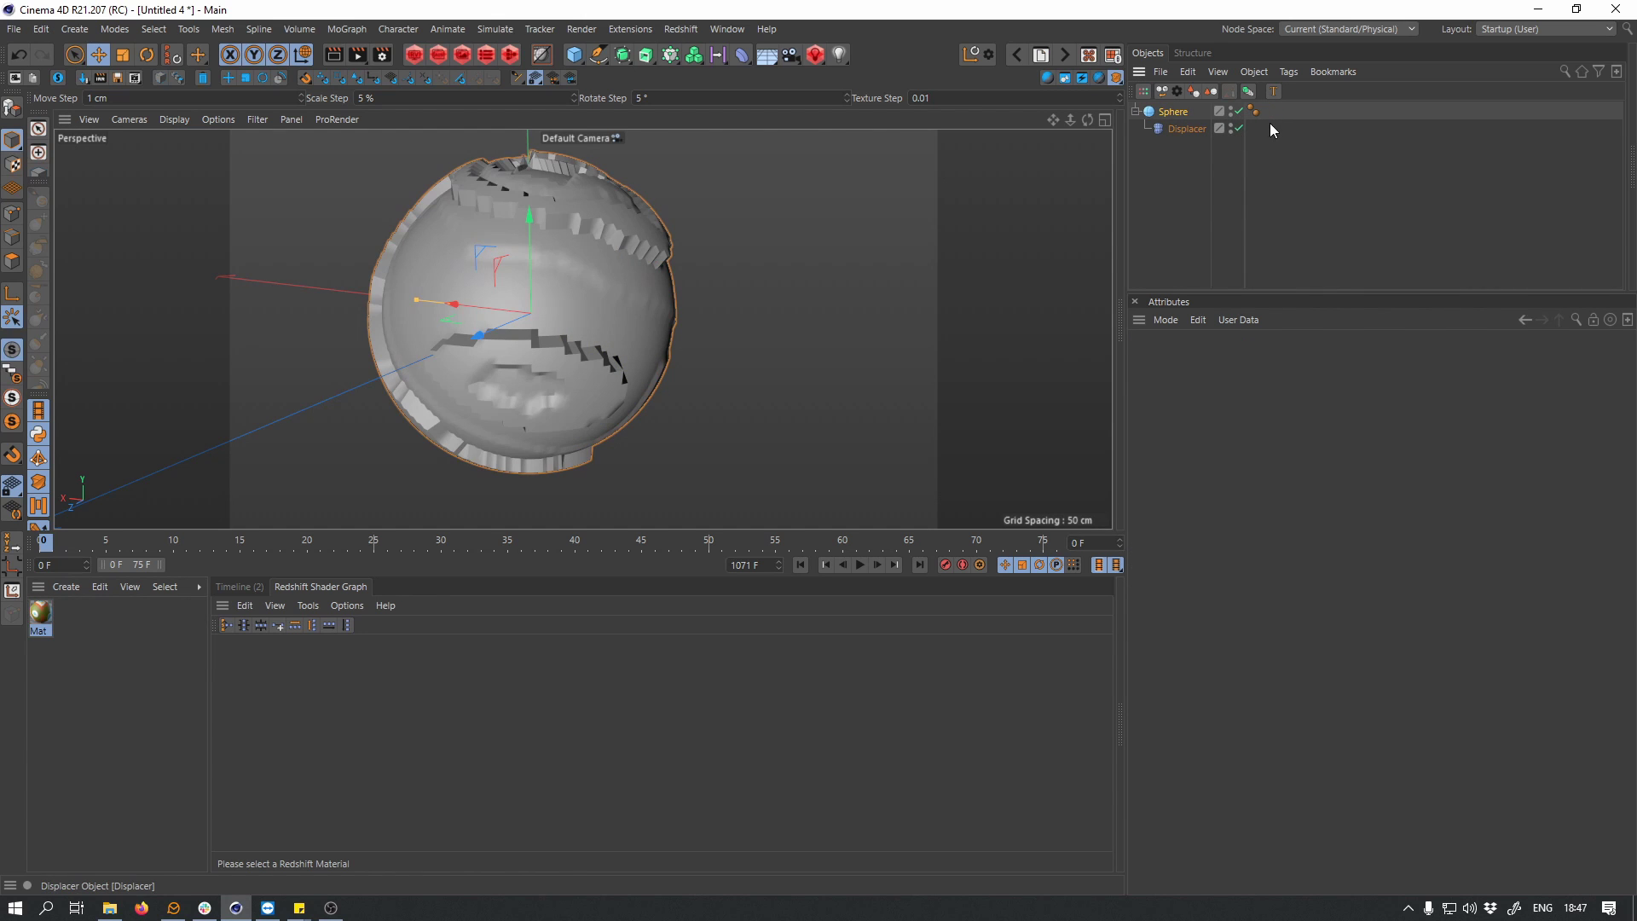
- In the Displacer's Gradient shader, make the first knot white and the second knot black
click(1183, 116)
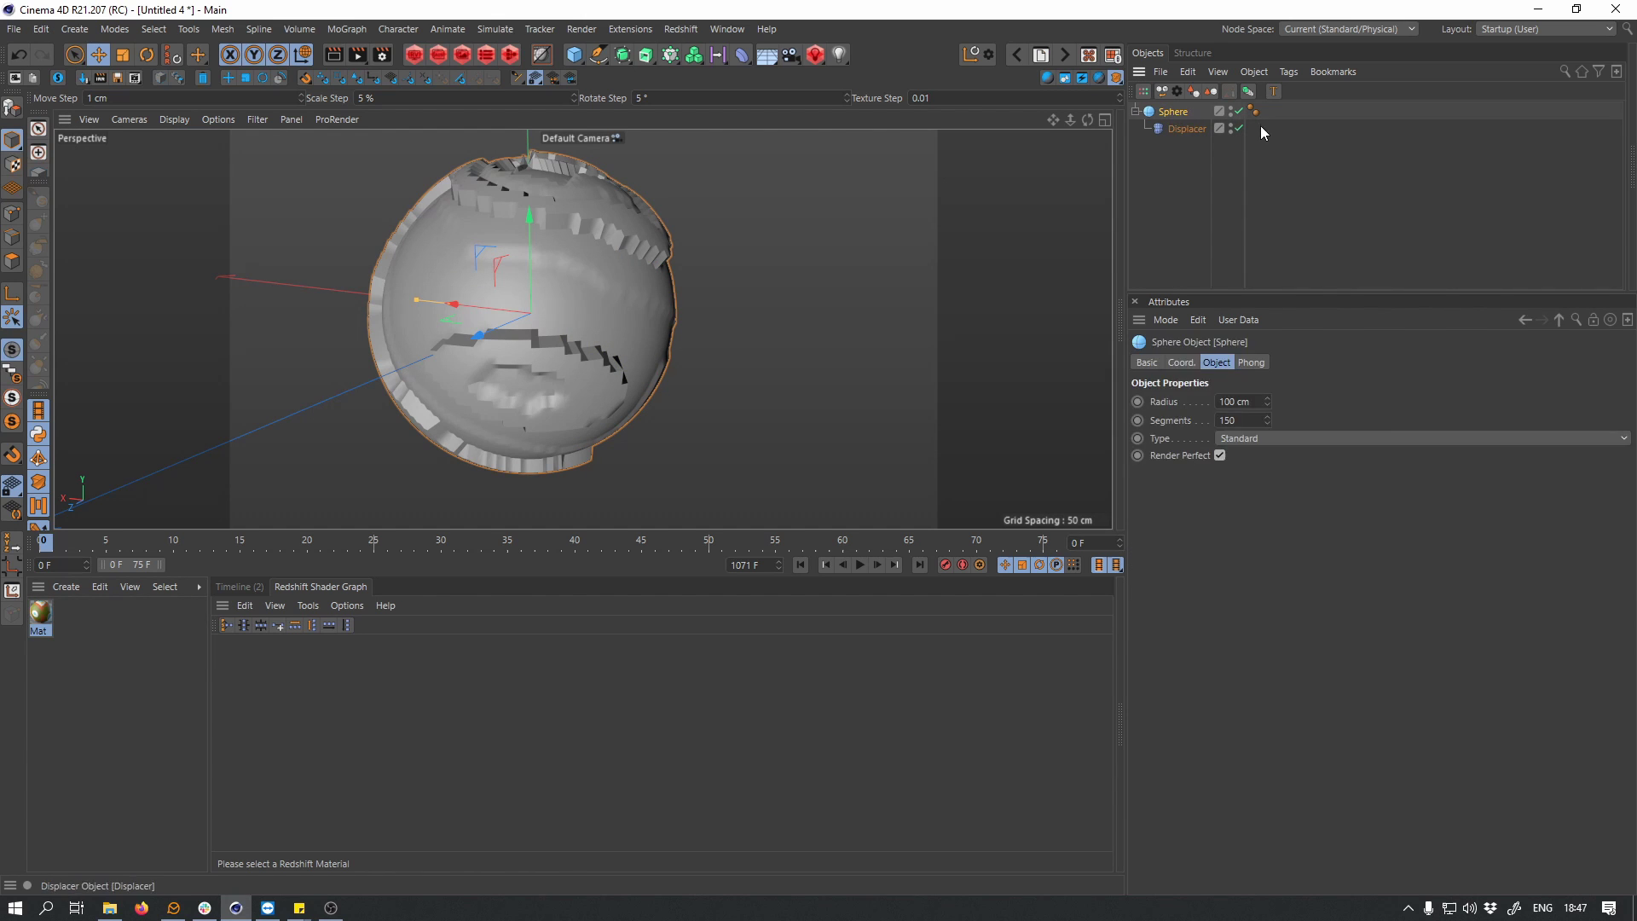
click(1187, 129)
click(1210, 464)
drag(1279, 296, 1364, 205)
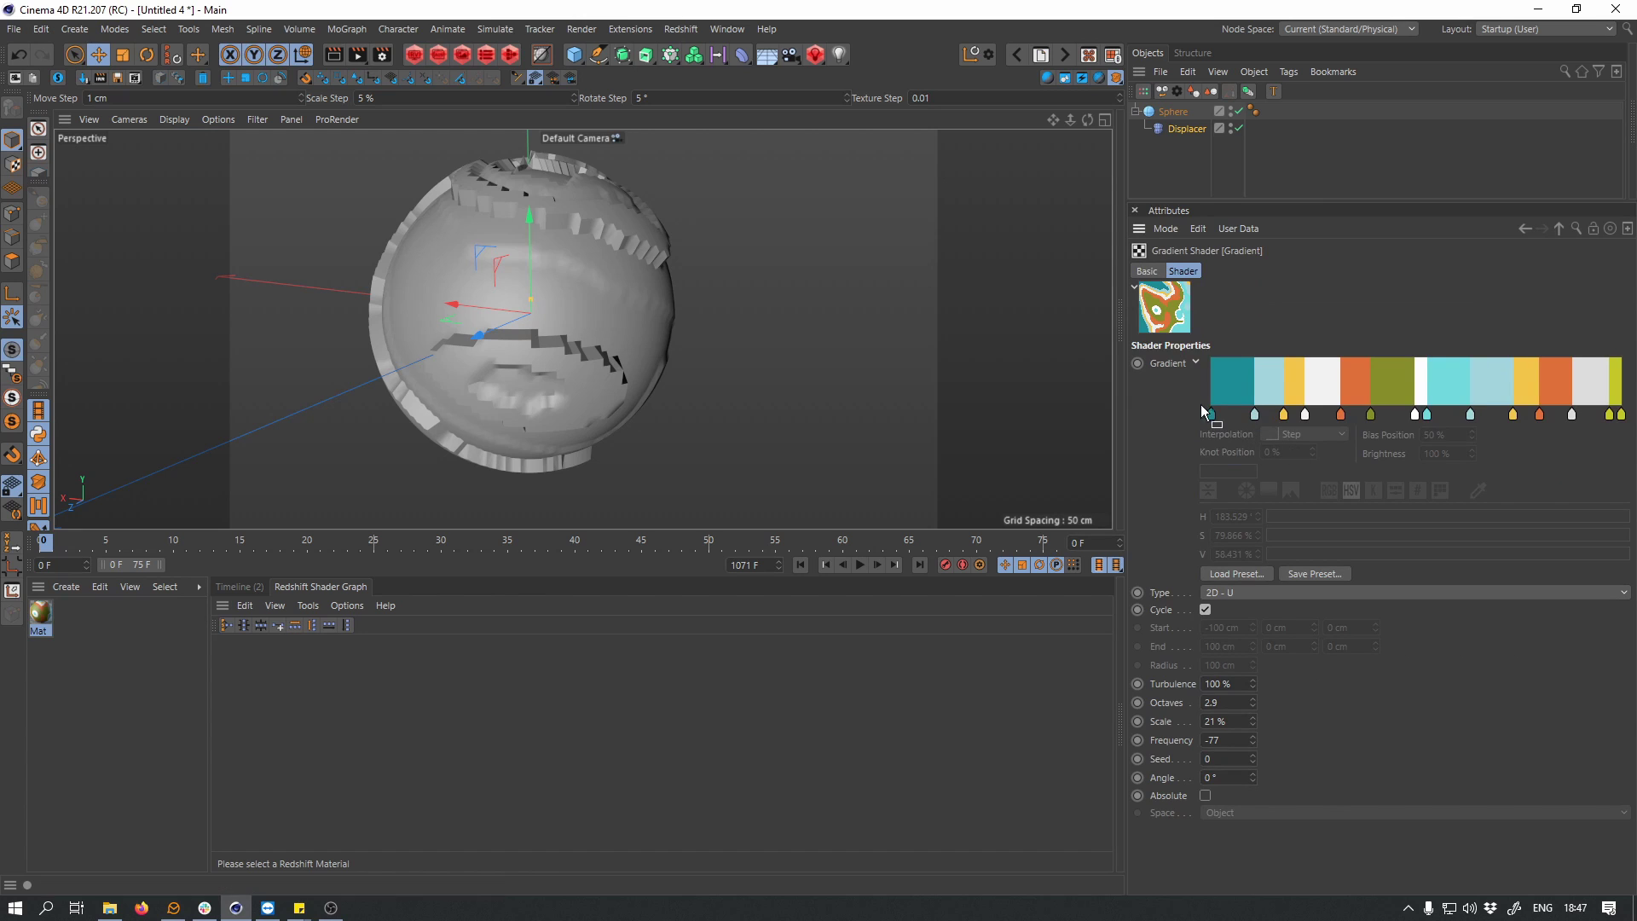
click(1254, 415)
drag(1367, 553, 1268, 554)
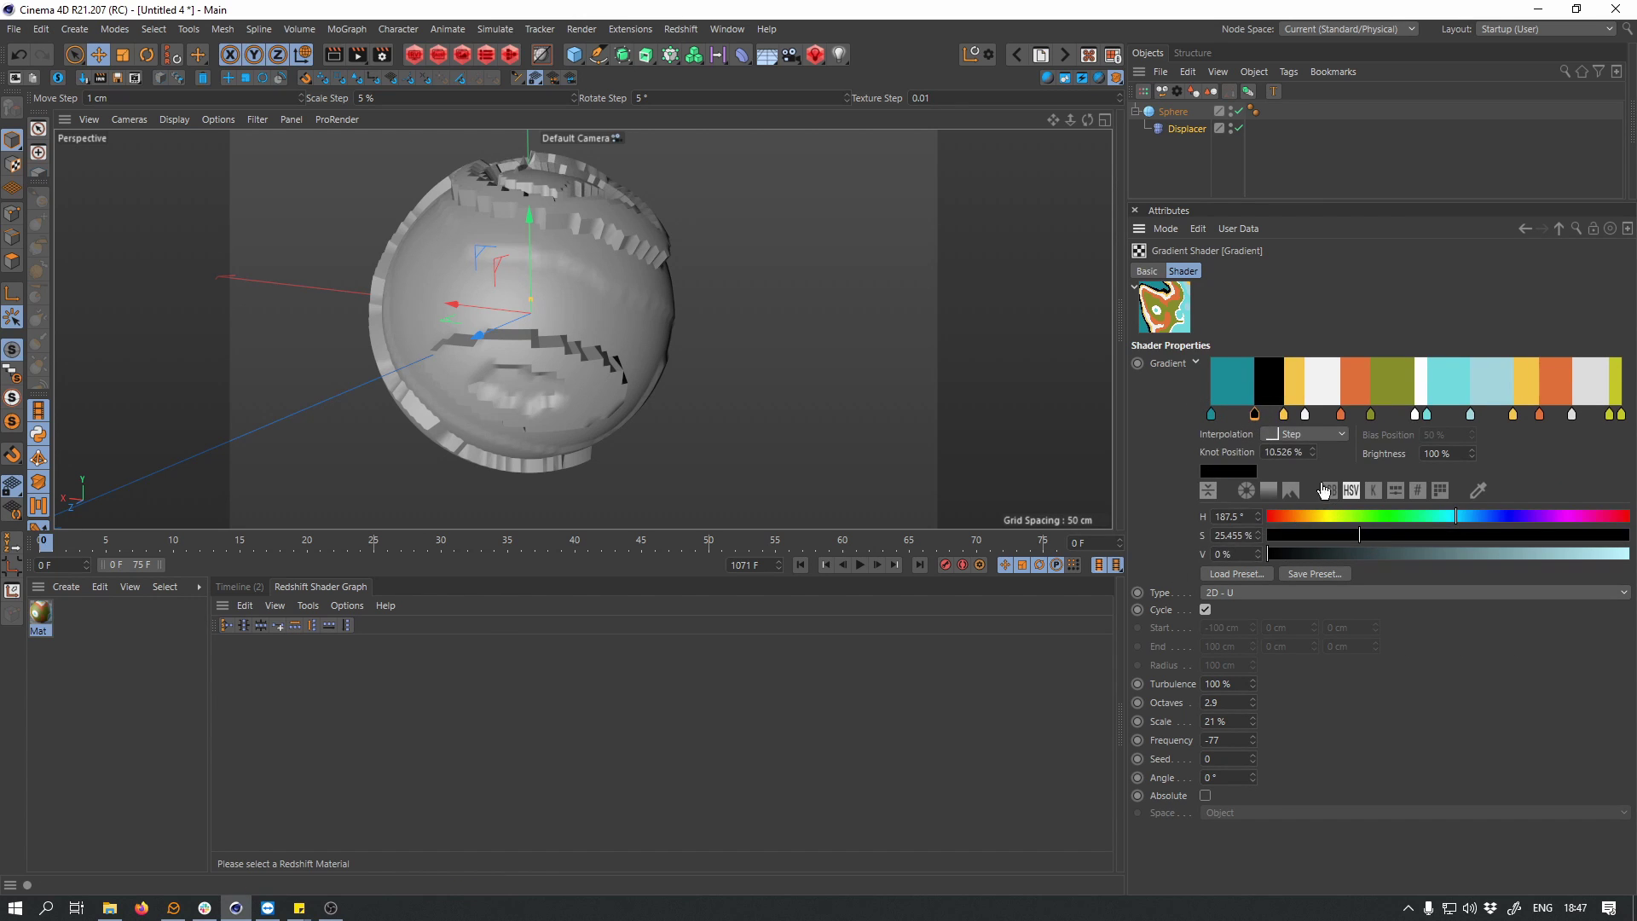
click(1211, 414)
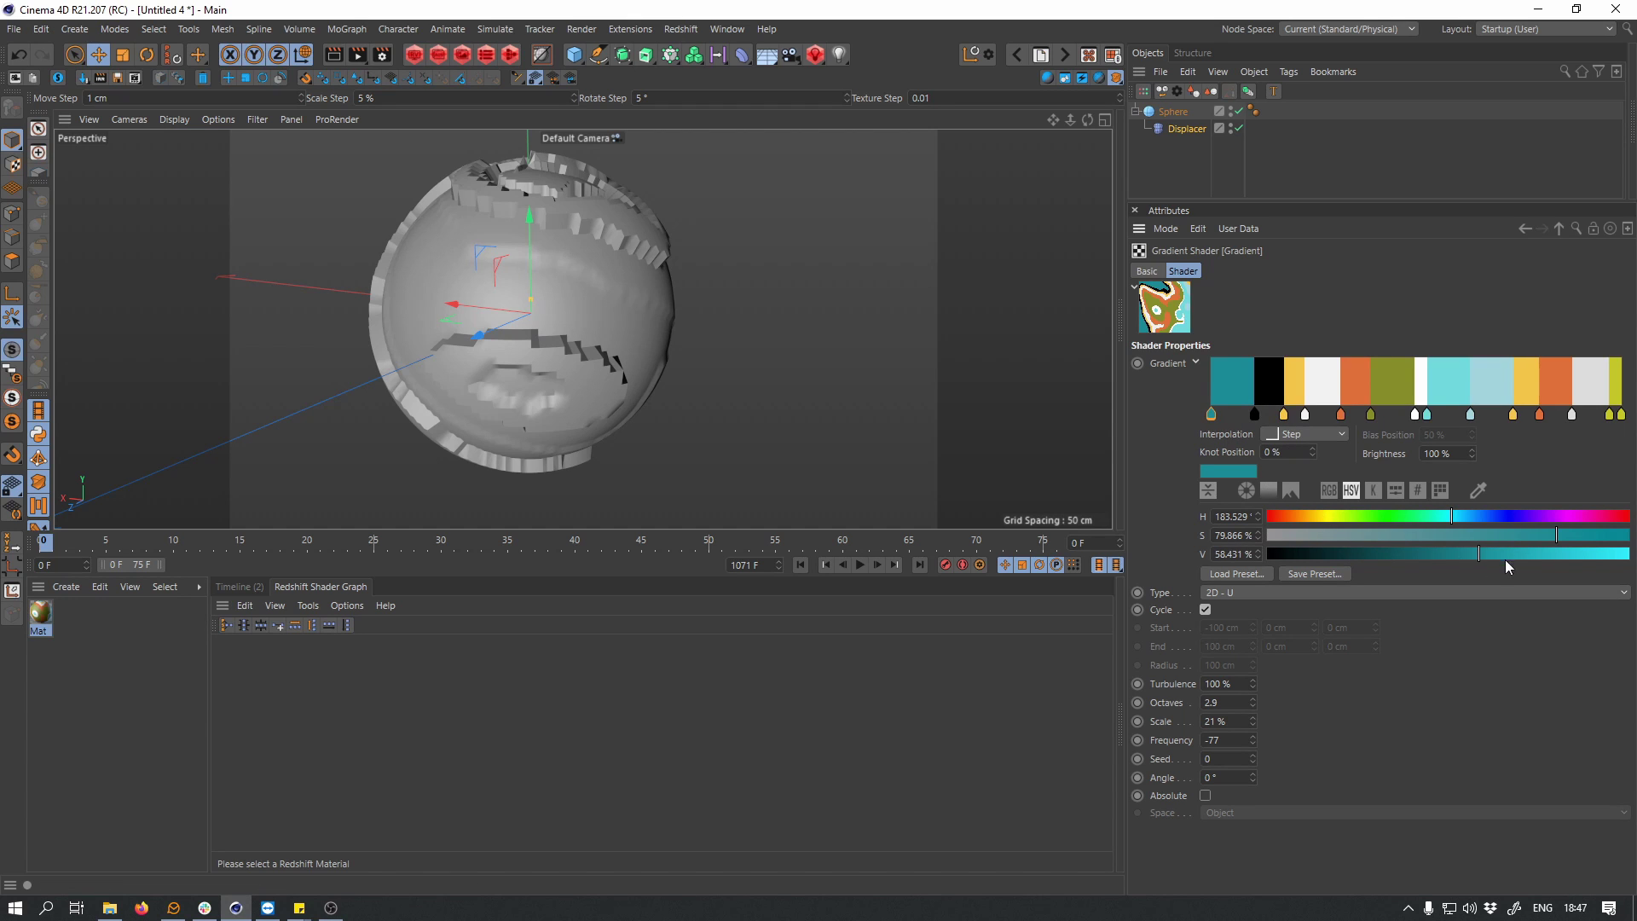
drag(1483, 553, 1524, 559)
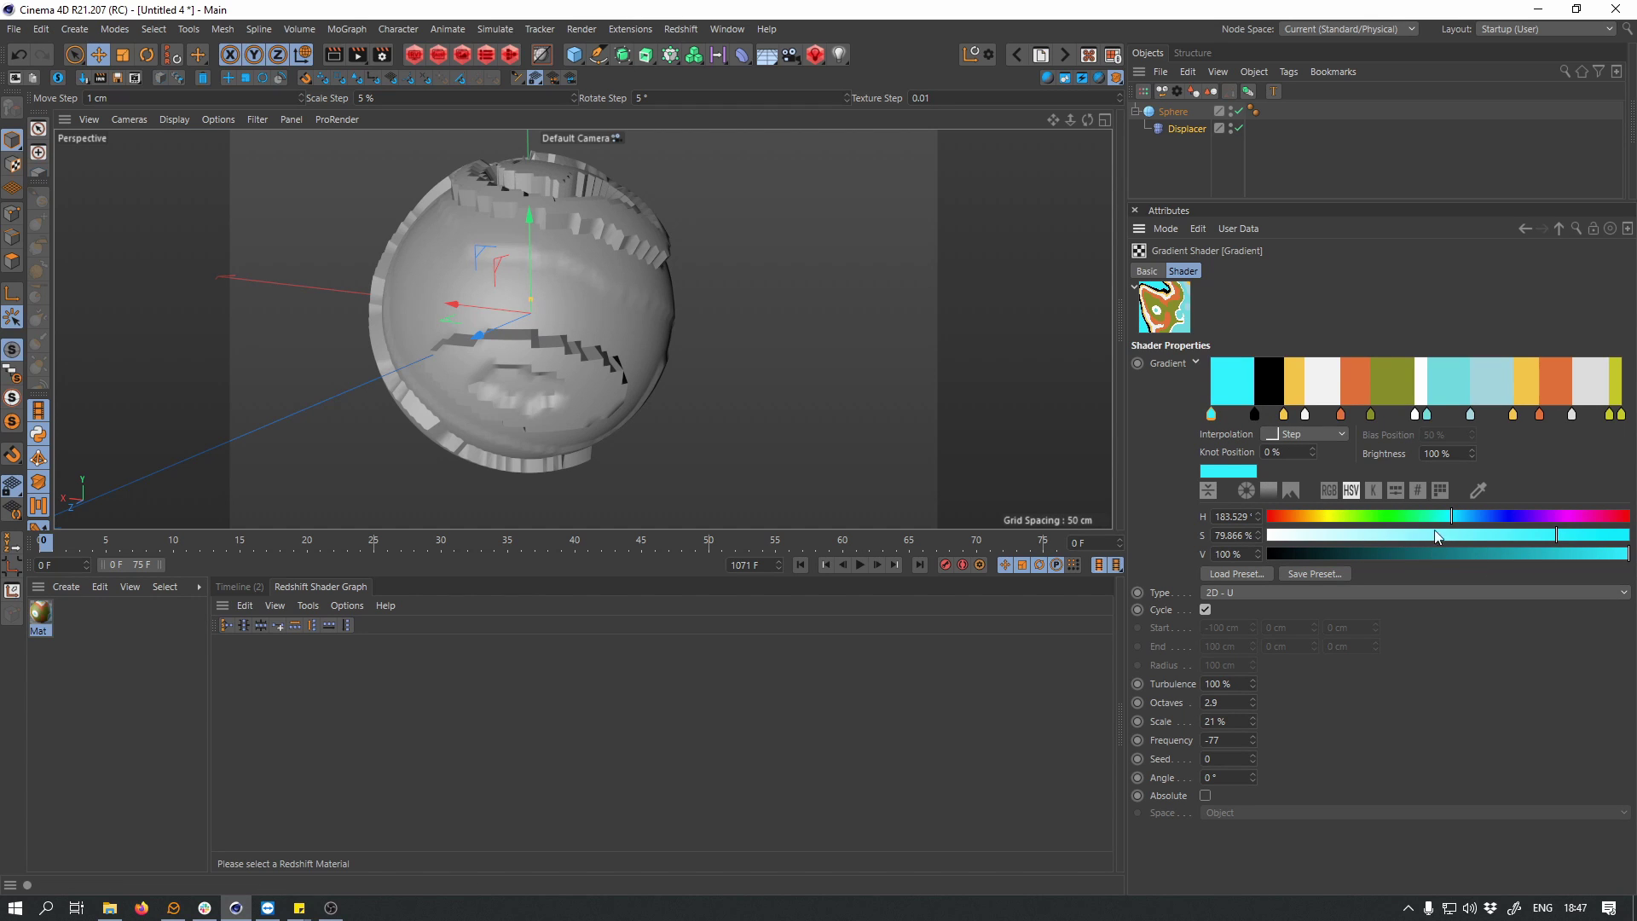
drag(1418, 530, 1267, 535)
- Make the third and fifth knots of the Displacer's gradient white, and the fourth and sixth knots black
click(1283, 415)
drag(1432, 535, 1267, 554)
click(1304, 415)
click(1340, 414)
click(1372, 539)
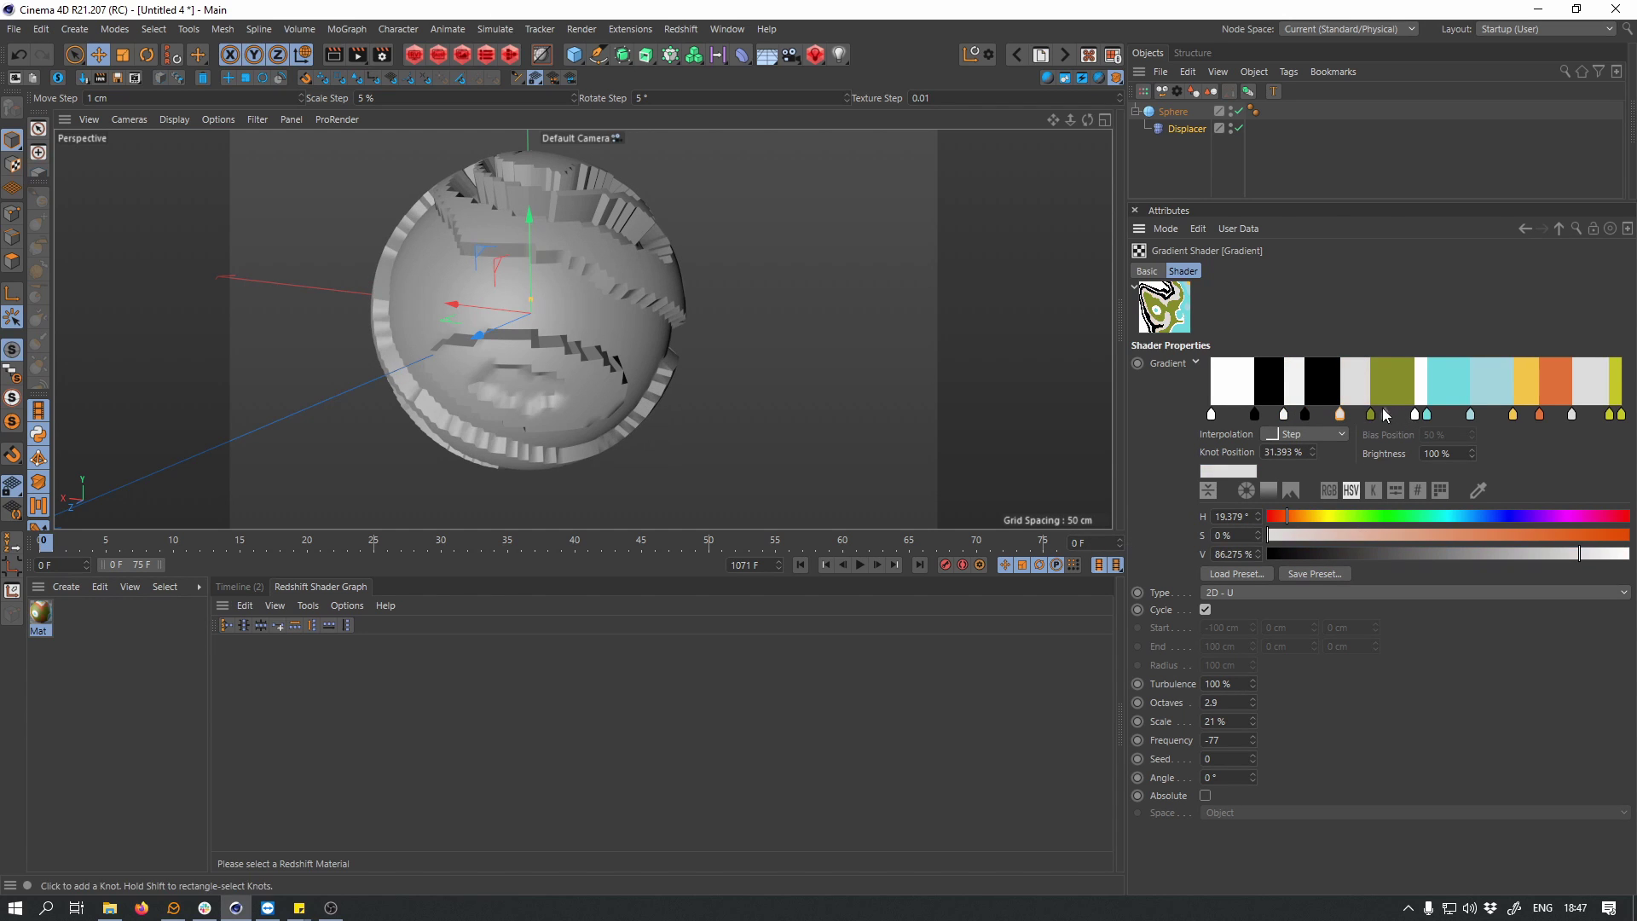
click(1370, 415)
drag(1390, 555, 1271, 554)
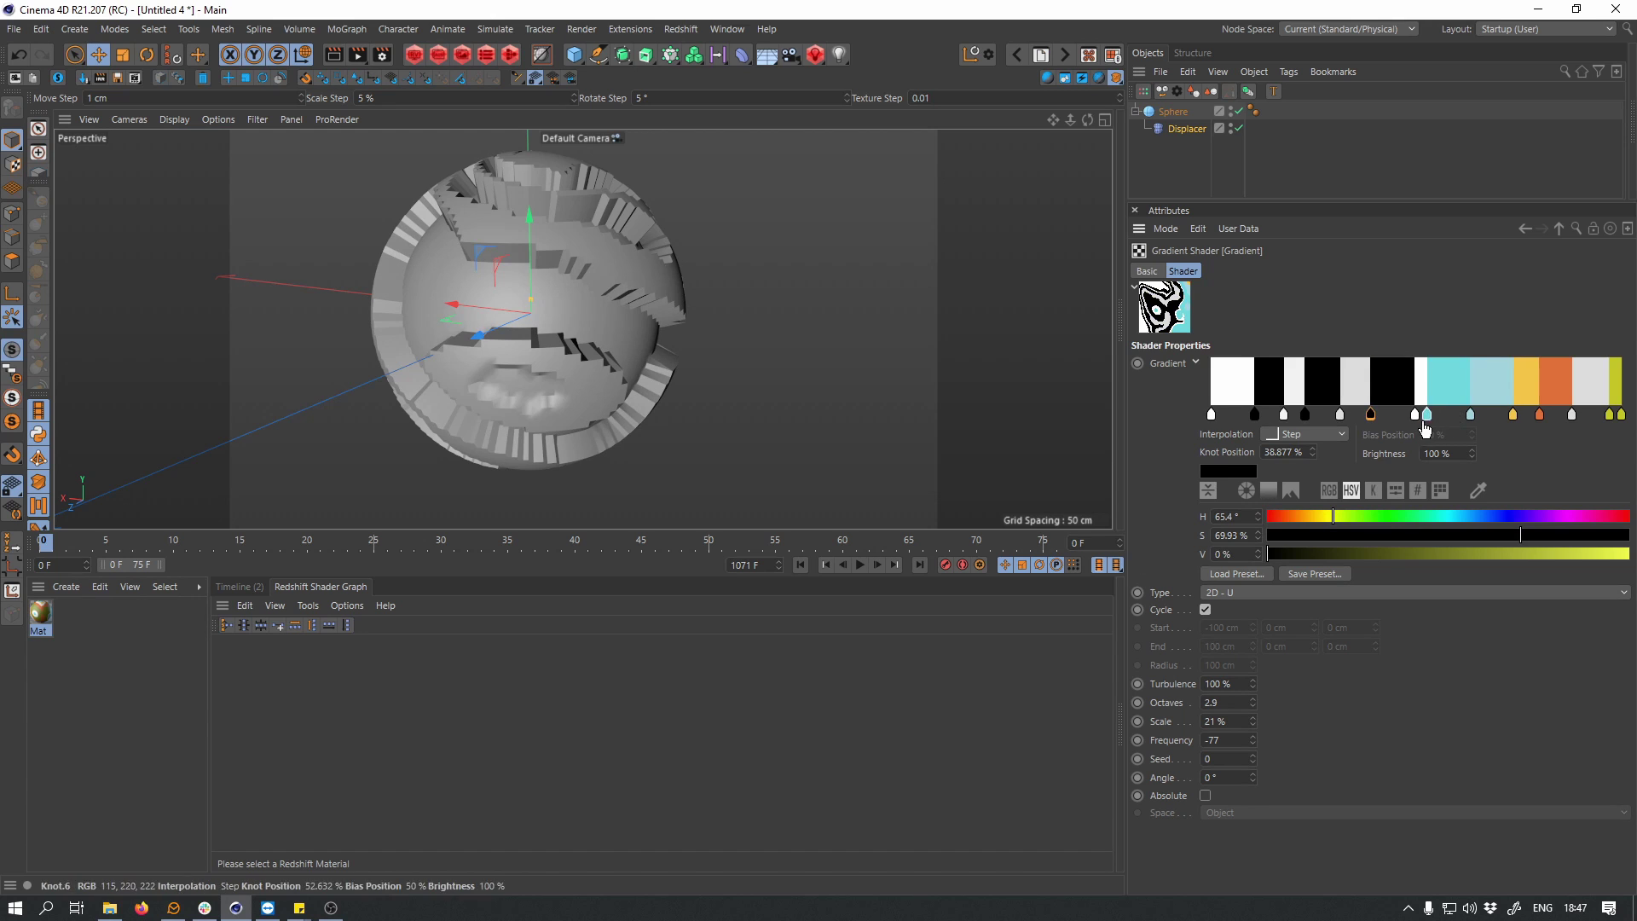
click(1339, 415)
drag(1383, 555, 1609, 554)
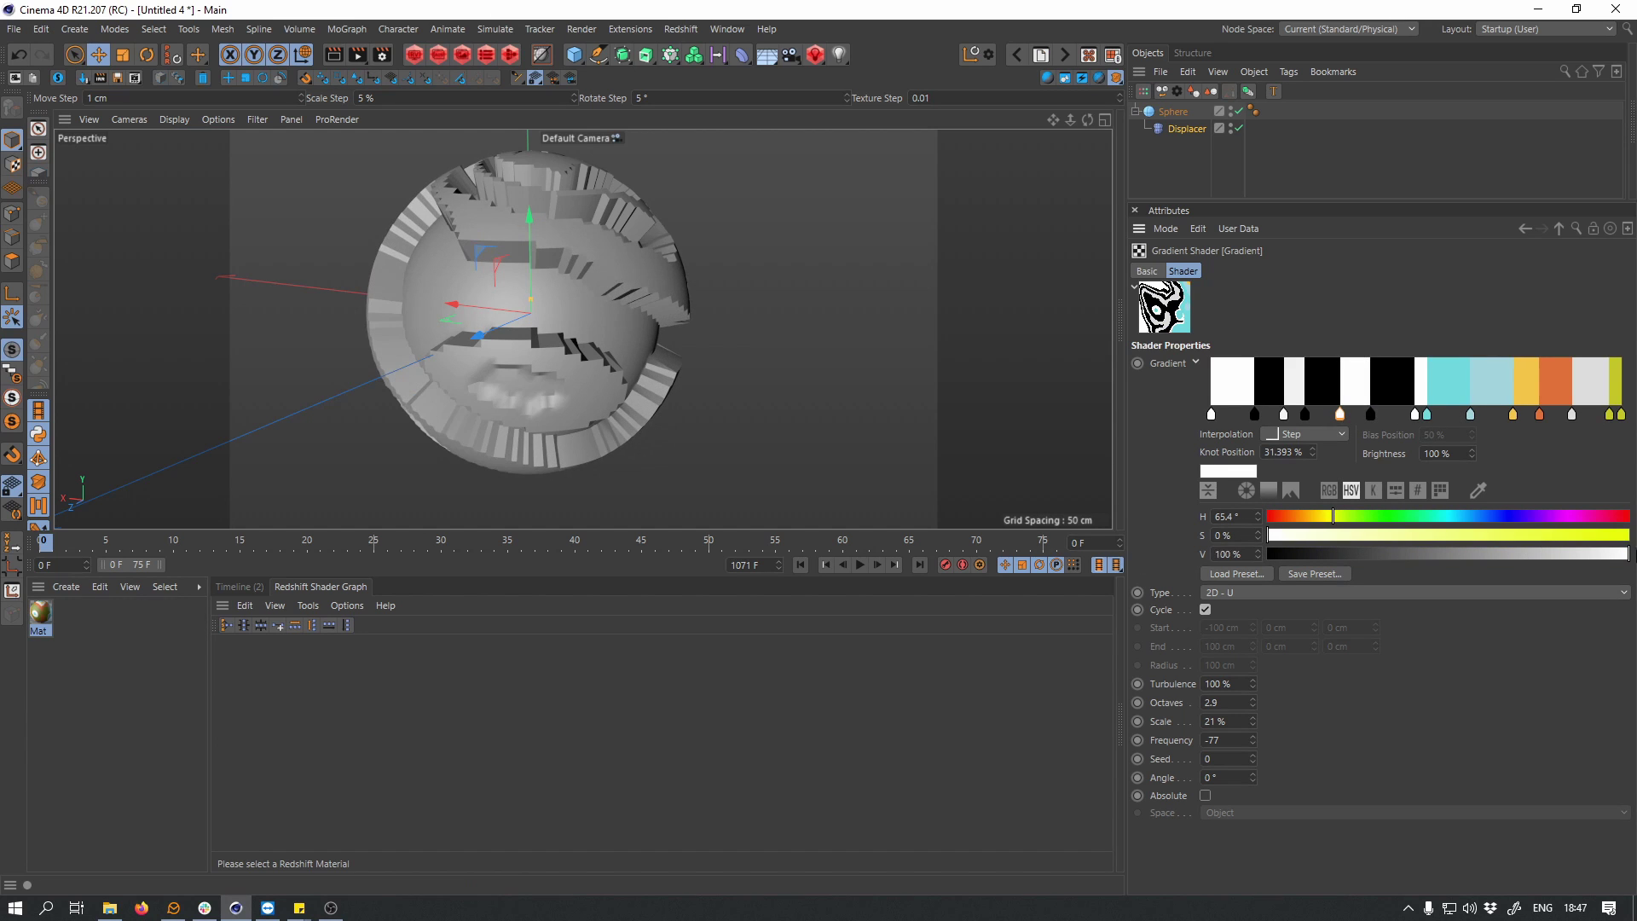
click(1289, 415)
click(1254, 416)
click(1254, 416)
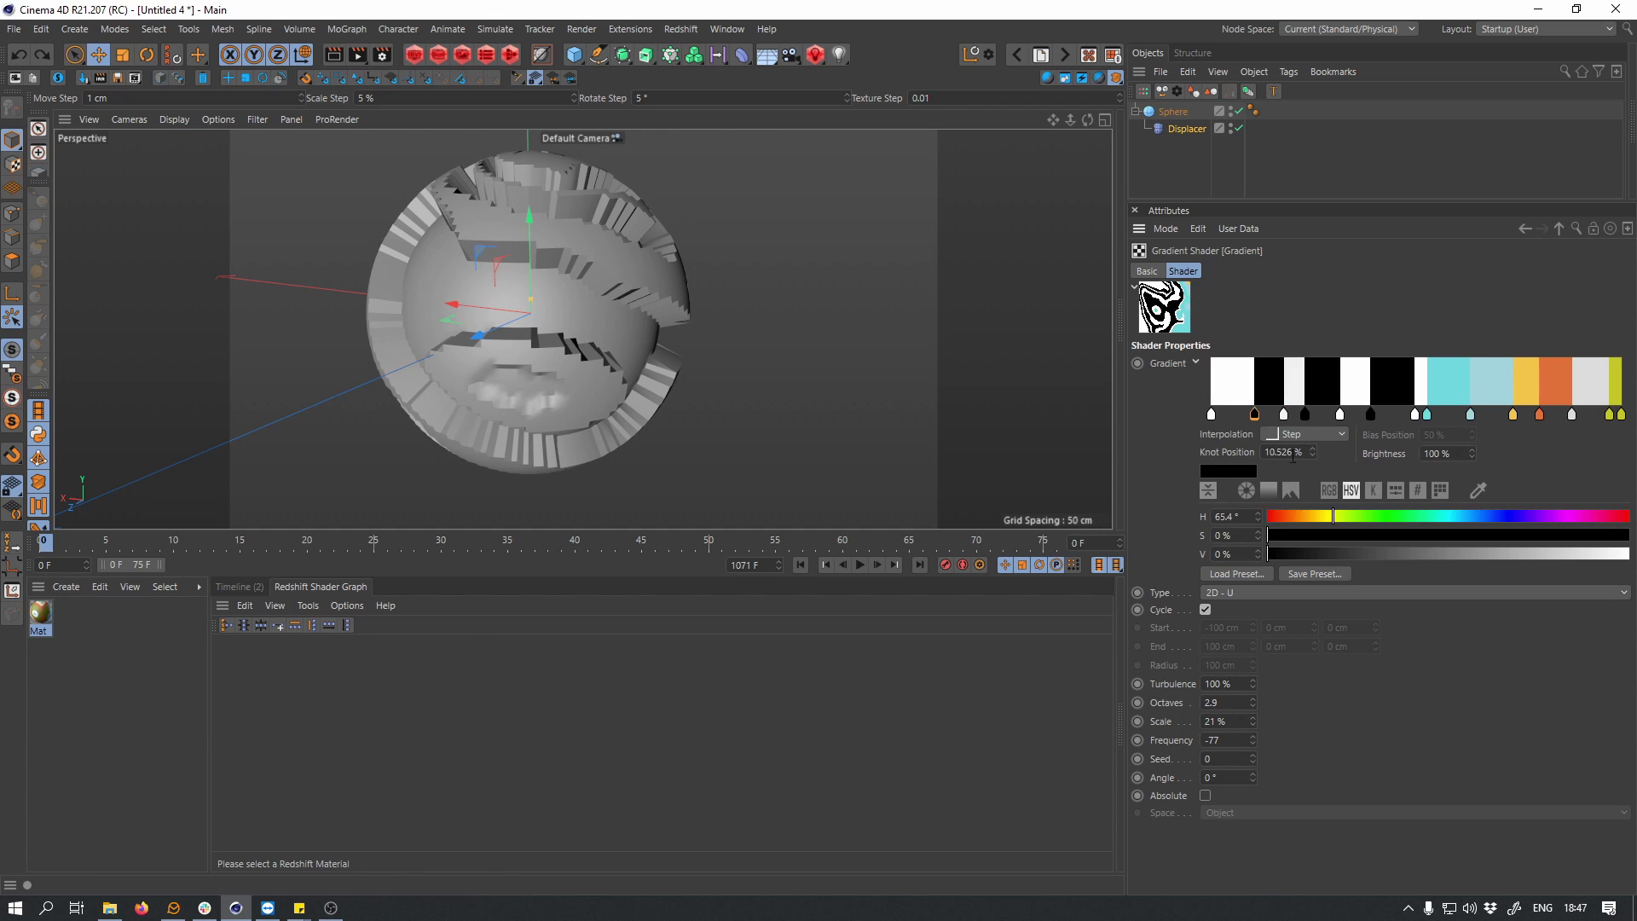
- Turn the gradient's turquoise knot black, desaturate the pale blue knot to light grey and turn the yellow knot black
click(1427, 415)
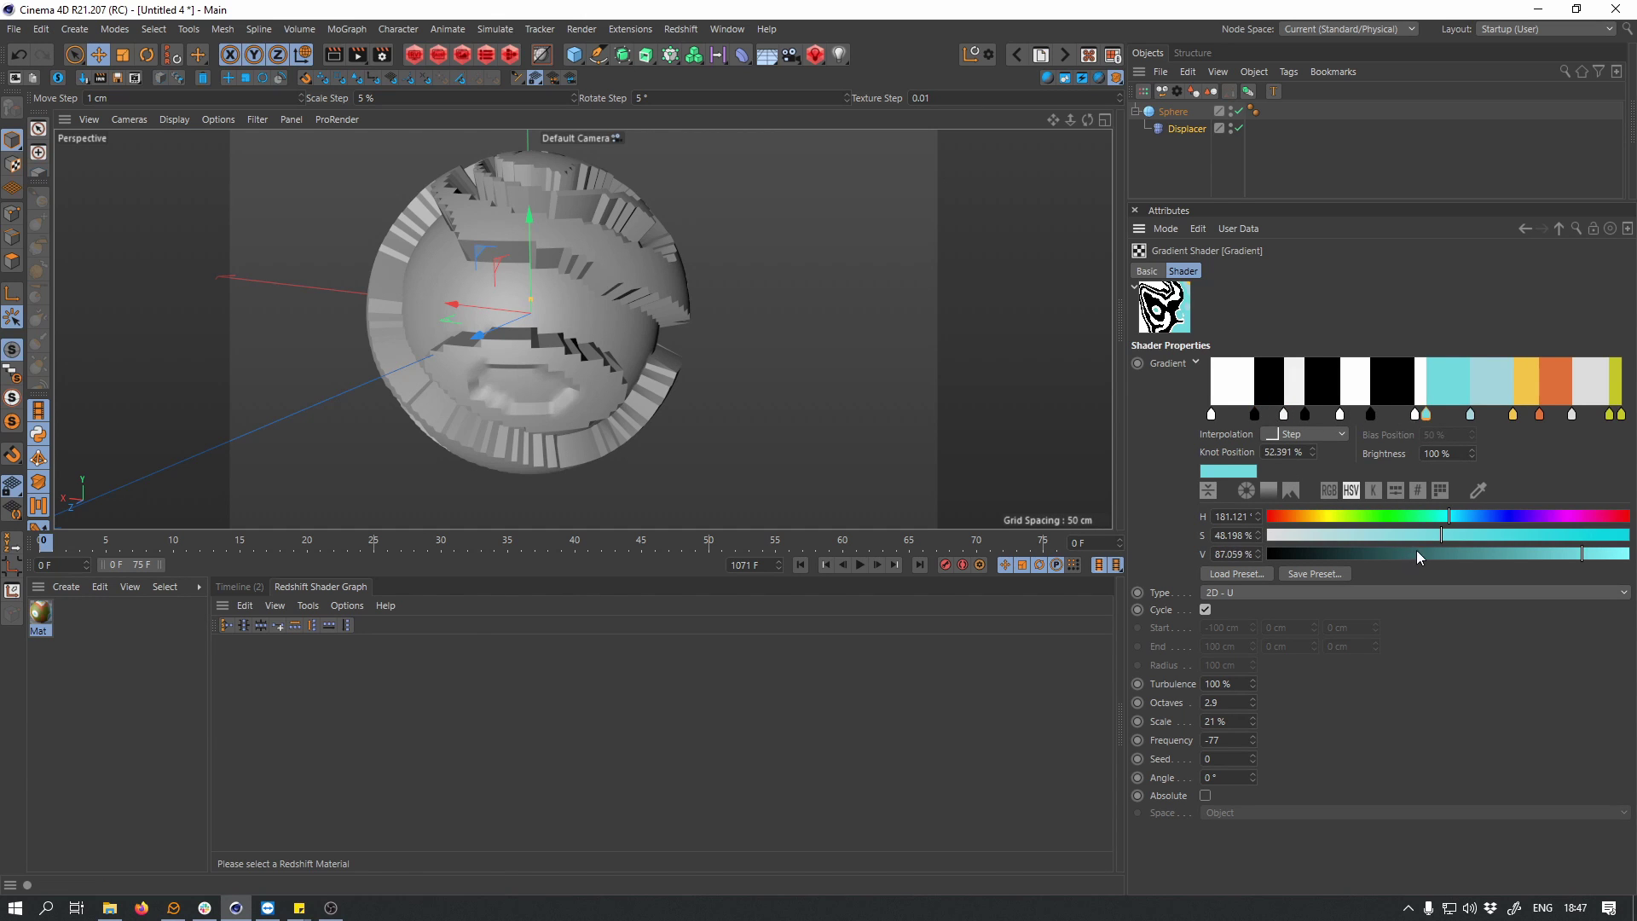
drag(1412, 550, 1269, 554)
click(1470, 415)
drag(1403, 535, 1268, 534)
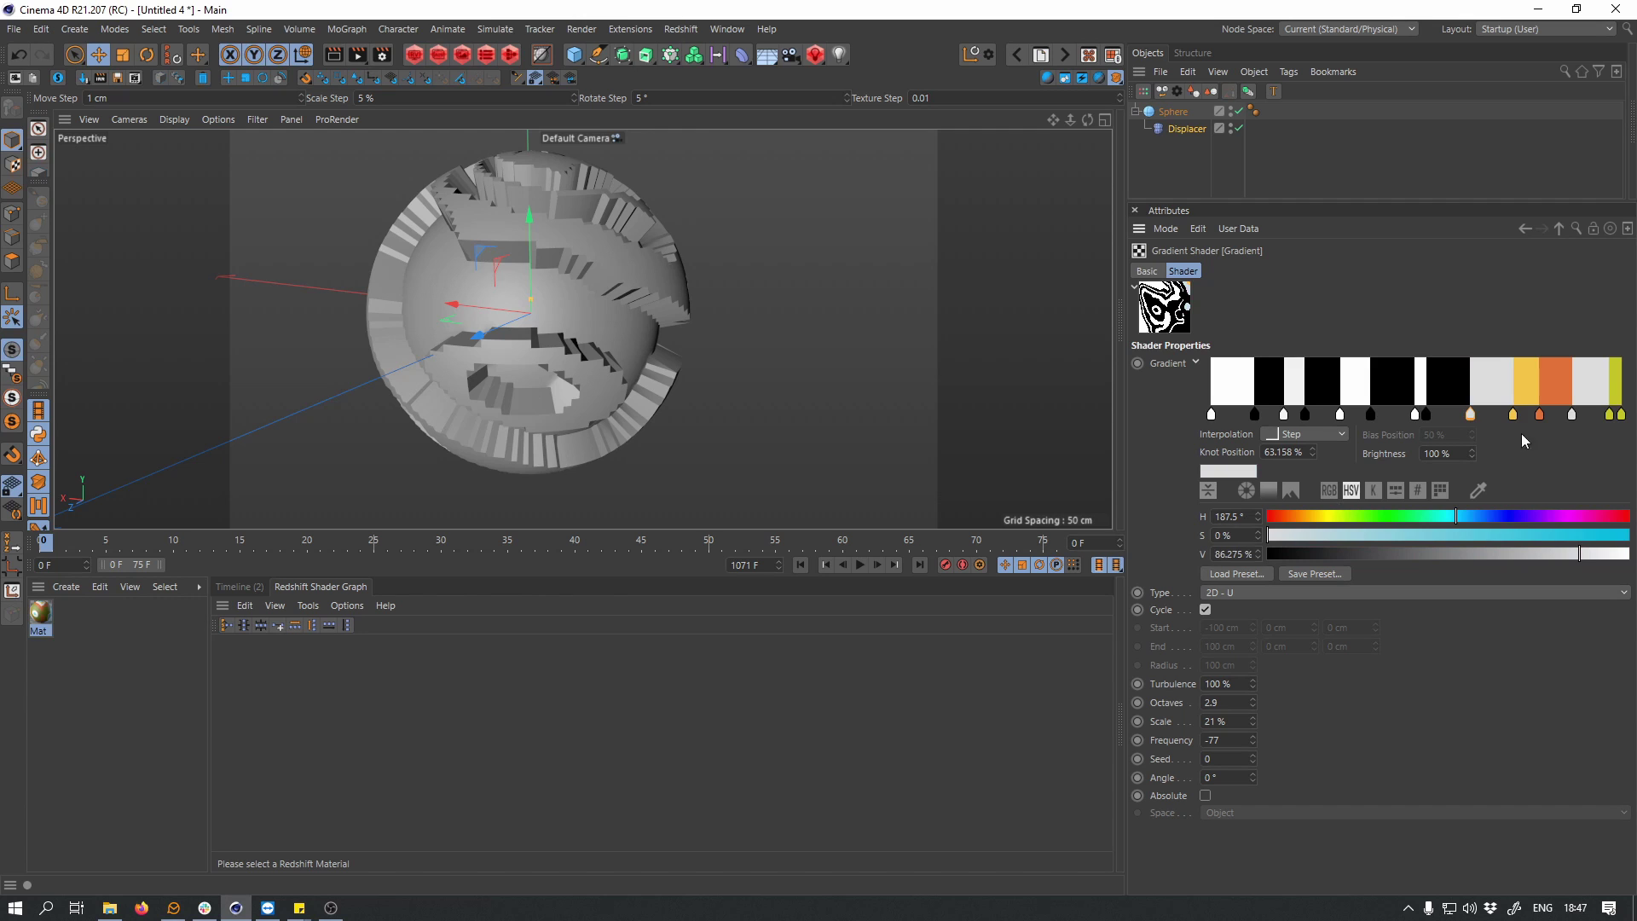
click(1512, 416)
drag(1466, 554, 1269, 553)
- Turn the orange gradient knot and the light grey knot at 63.158% white, and the knot after the orange one black
click(1538, 415)
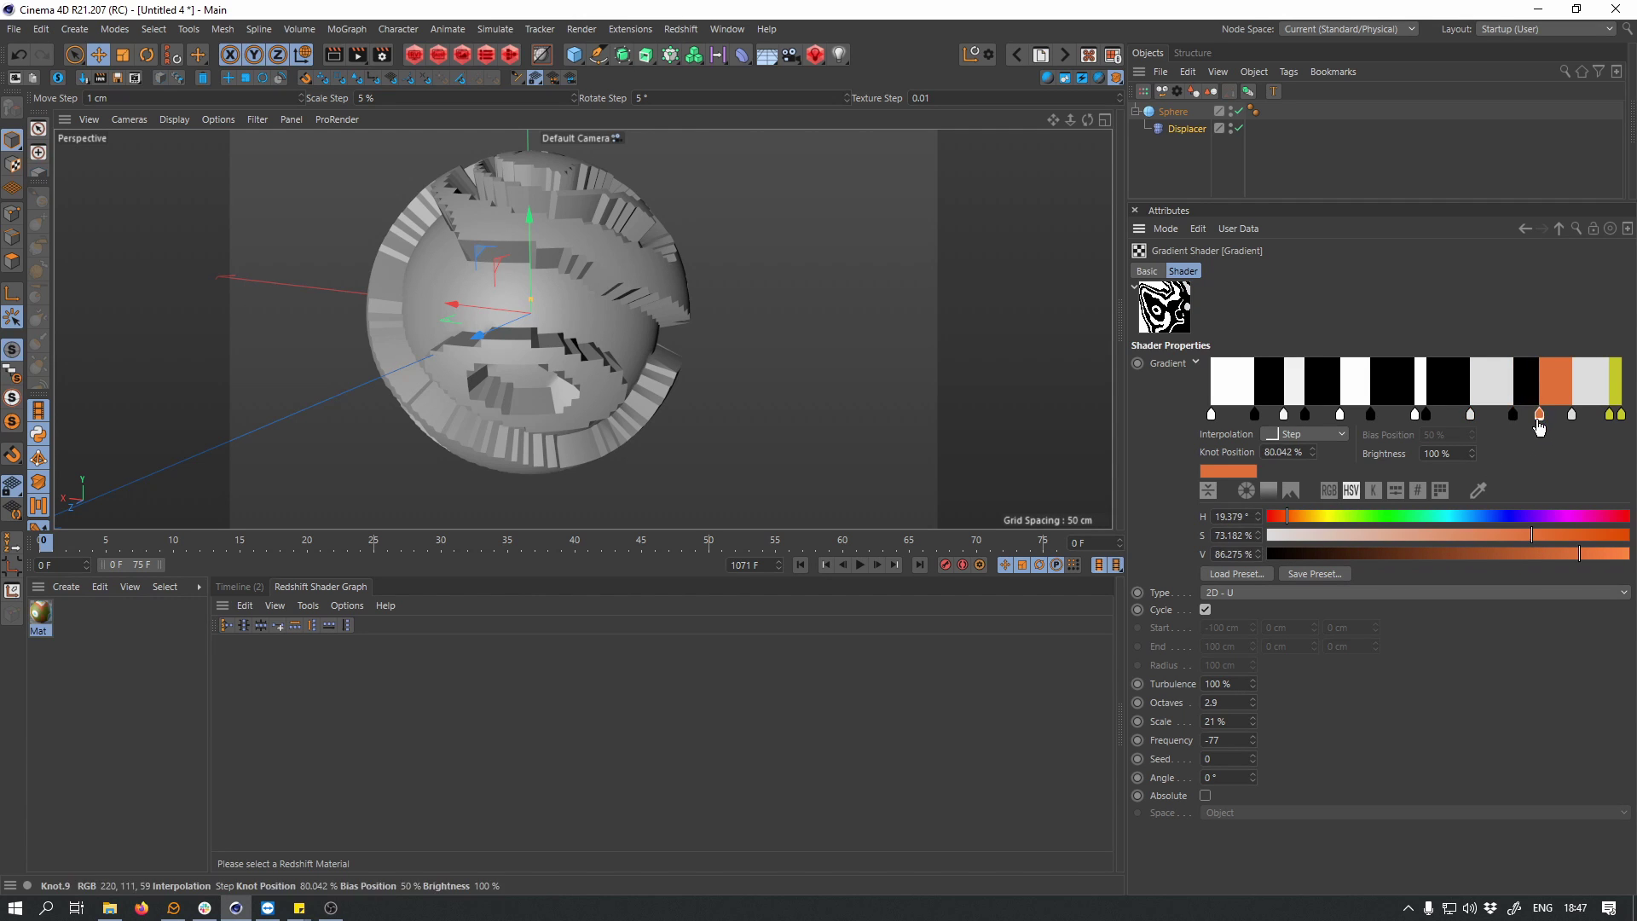
drag(1470, 536, 1089, 558)
drag(1575, 558, 1257, 556)
click(1469, 416)
click(1571, 415)
- Turn the gradient knot at 97% white and remove the yellow knot at 100%
click(1608, 415)
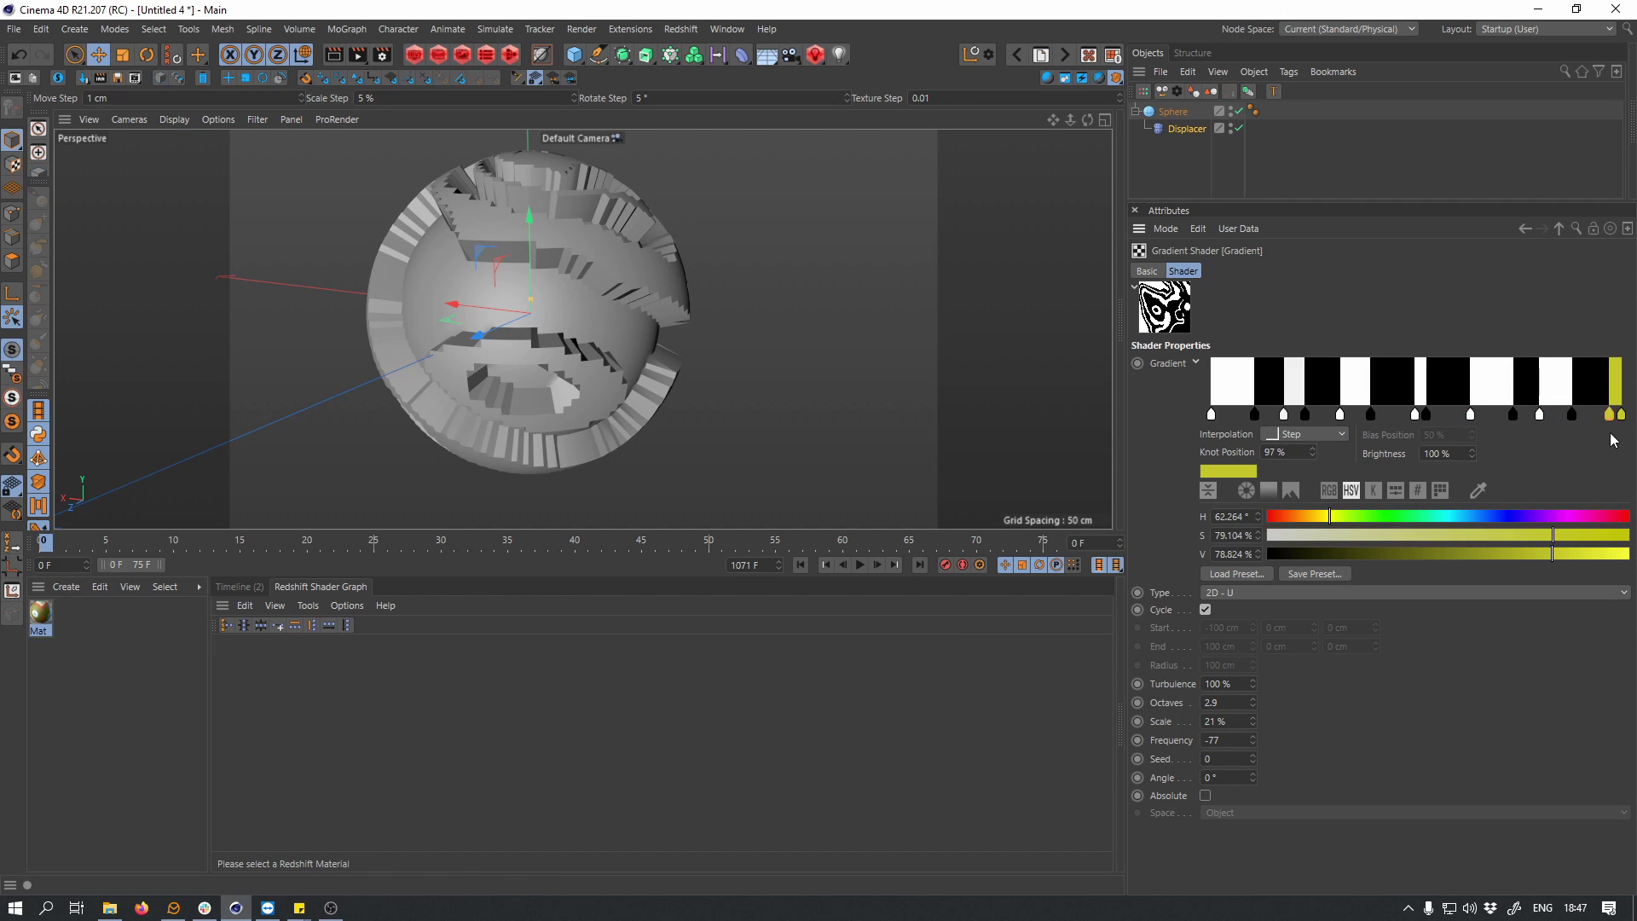
drag(1550, 555, 1161, 557)
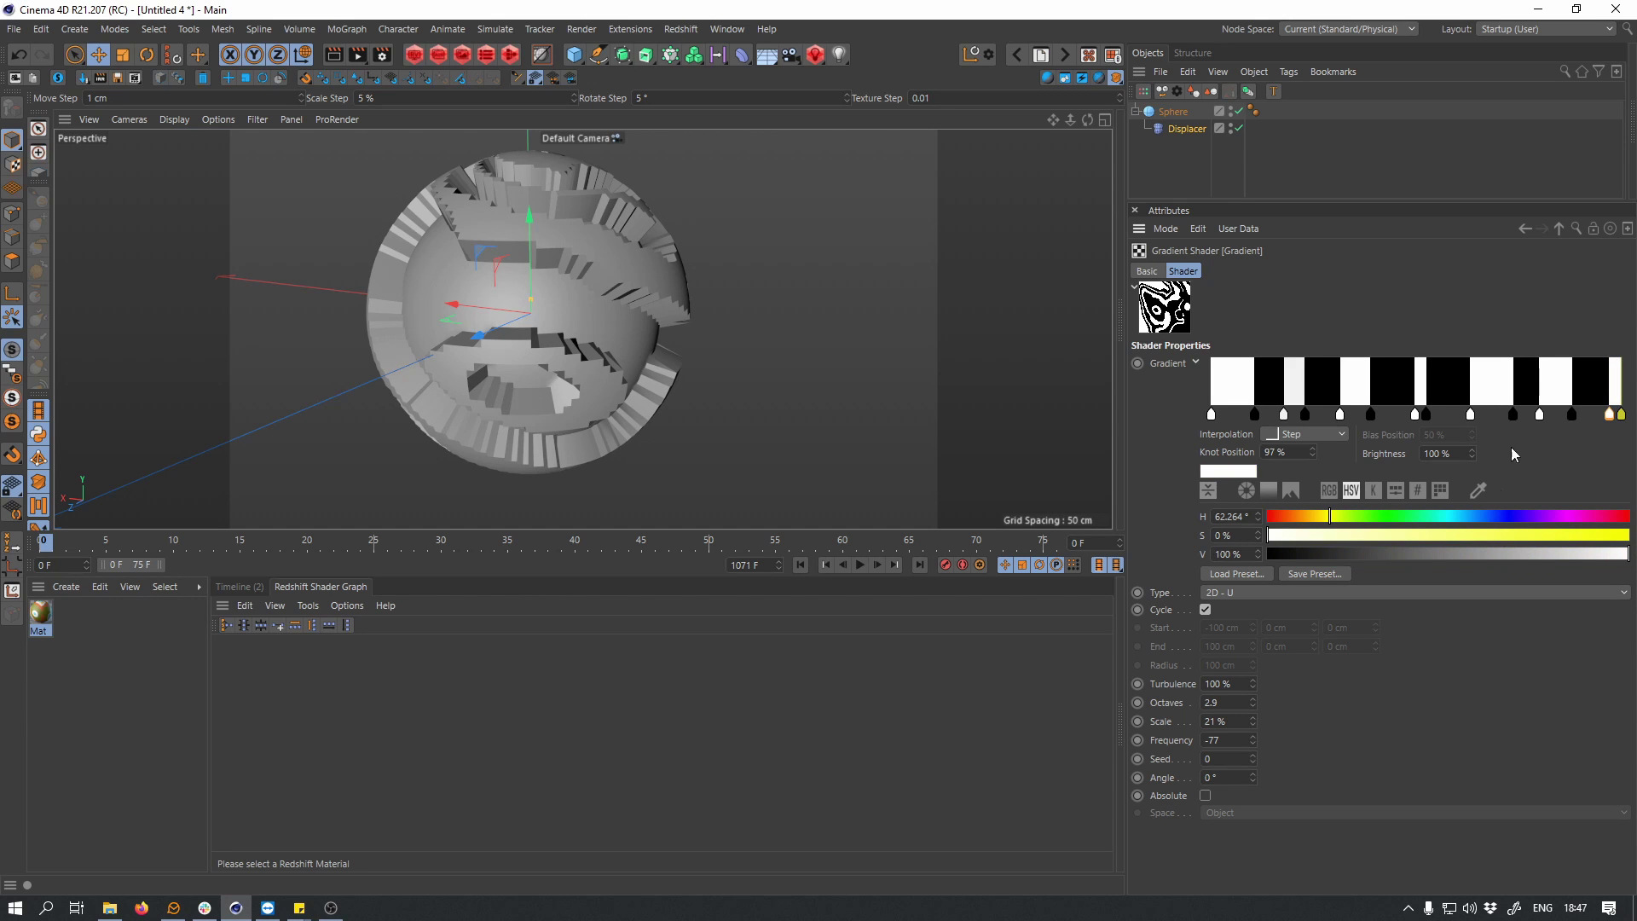
double_click(1620, 415)
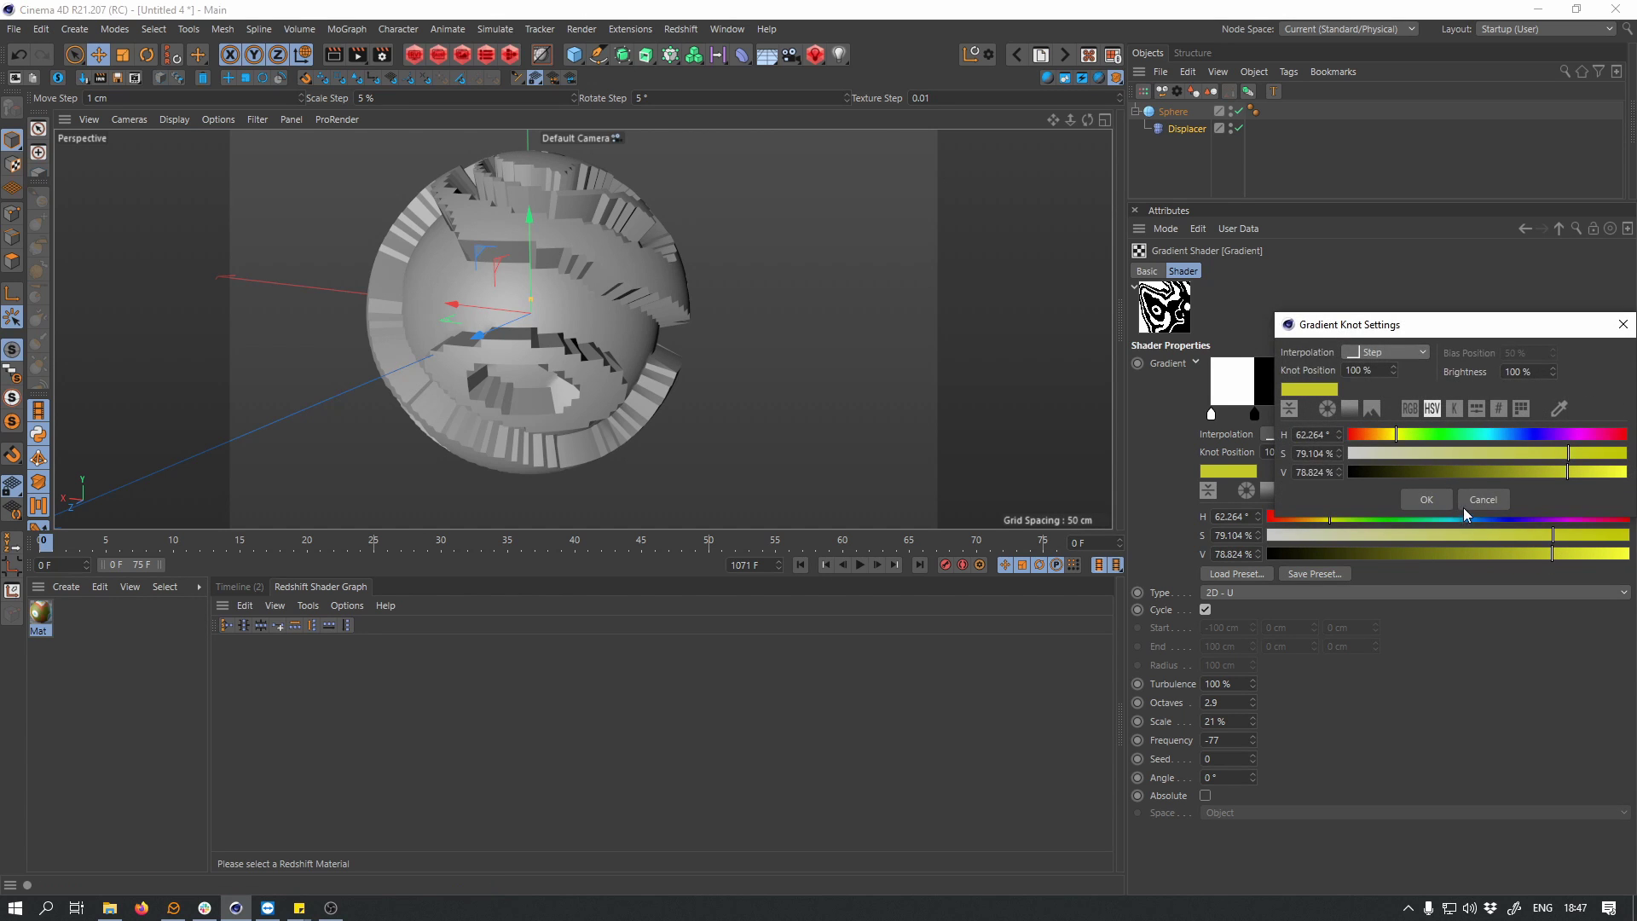
click(1479, 499)
drag(1620, 415, 1628, 466)
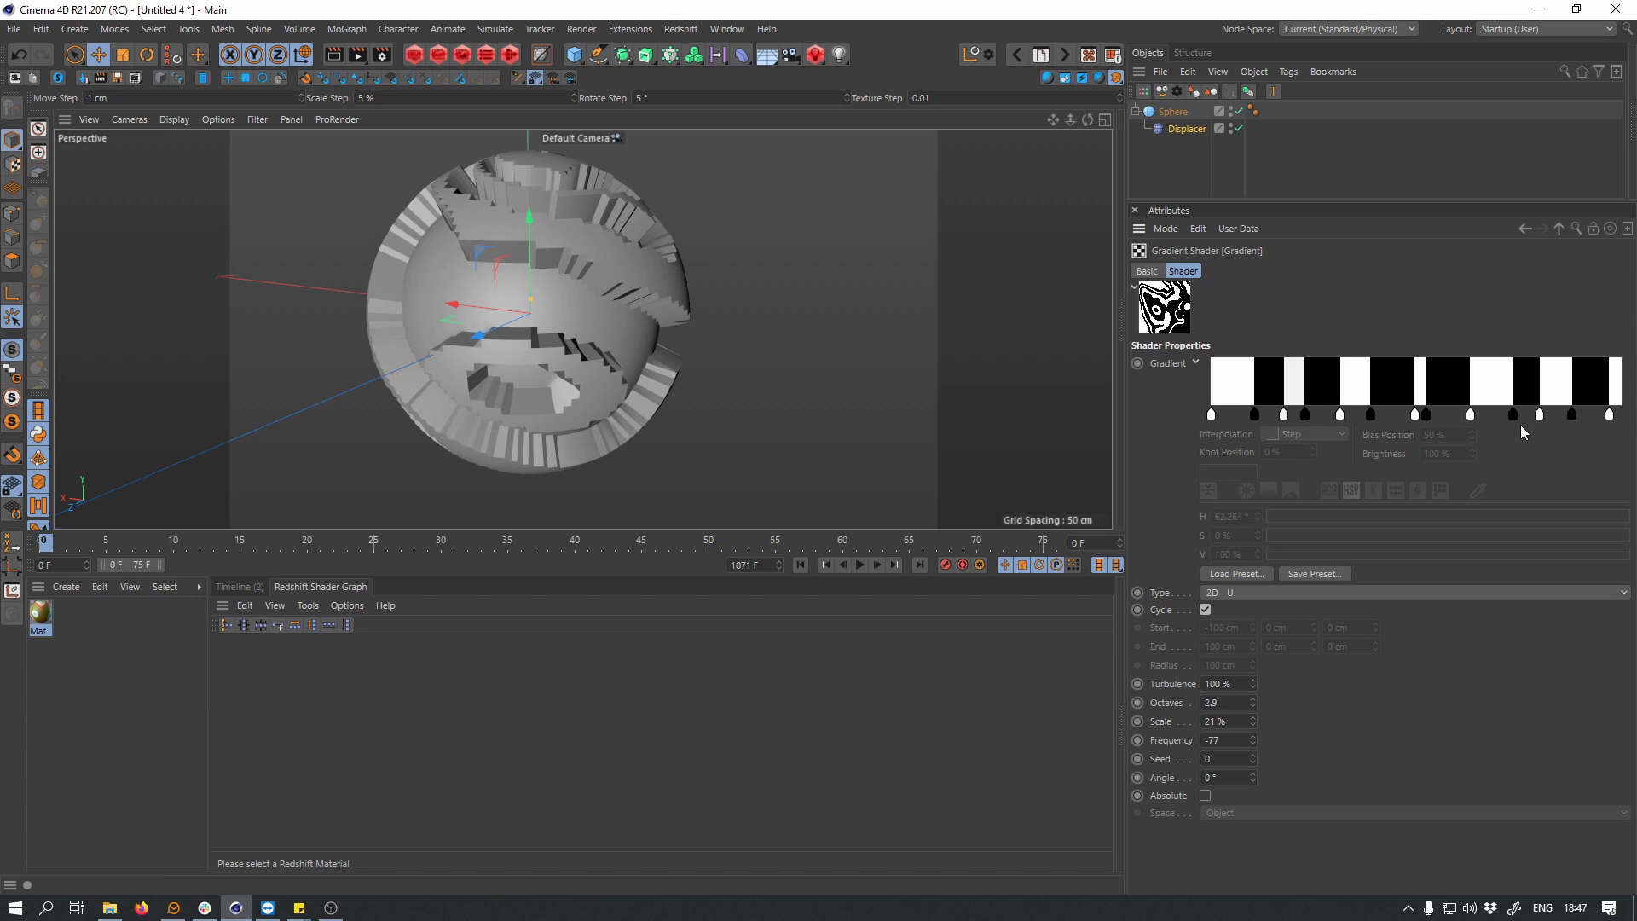
- Switch the viewport display to shading with polygon lines to inspect the displaced sphere's mesh
mouse_move(1066, 439)
alt+mouse_down()
mouse_move(749, 365)
mouse_move(880, 311)
mouse_move(340, 375)
mouse_move(610, 273)
mouse_move(563, 316)
mouse_move(634, 347)
mouse_move(836, 313)
alt+mouse_up()
click(174, 120)
click(204, 157)
scroll(837, 314, down, 5)
alt+drag(685, 322, 941, 295)
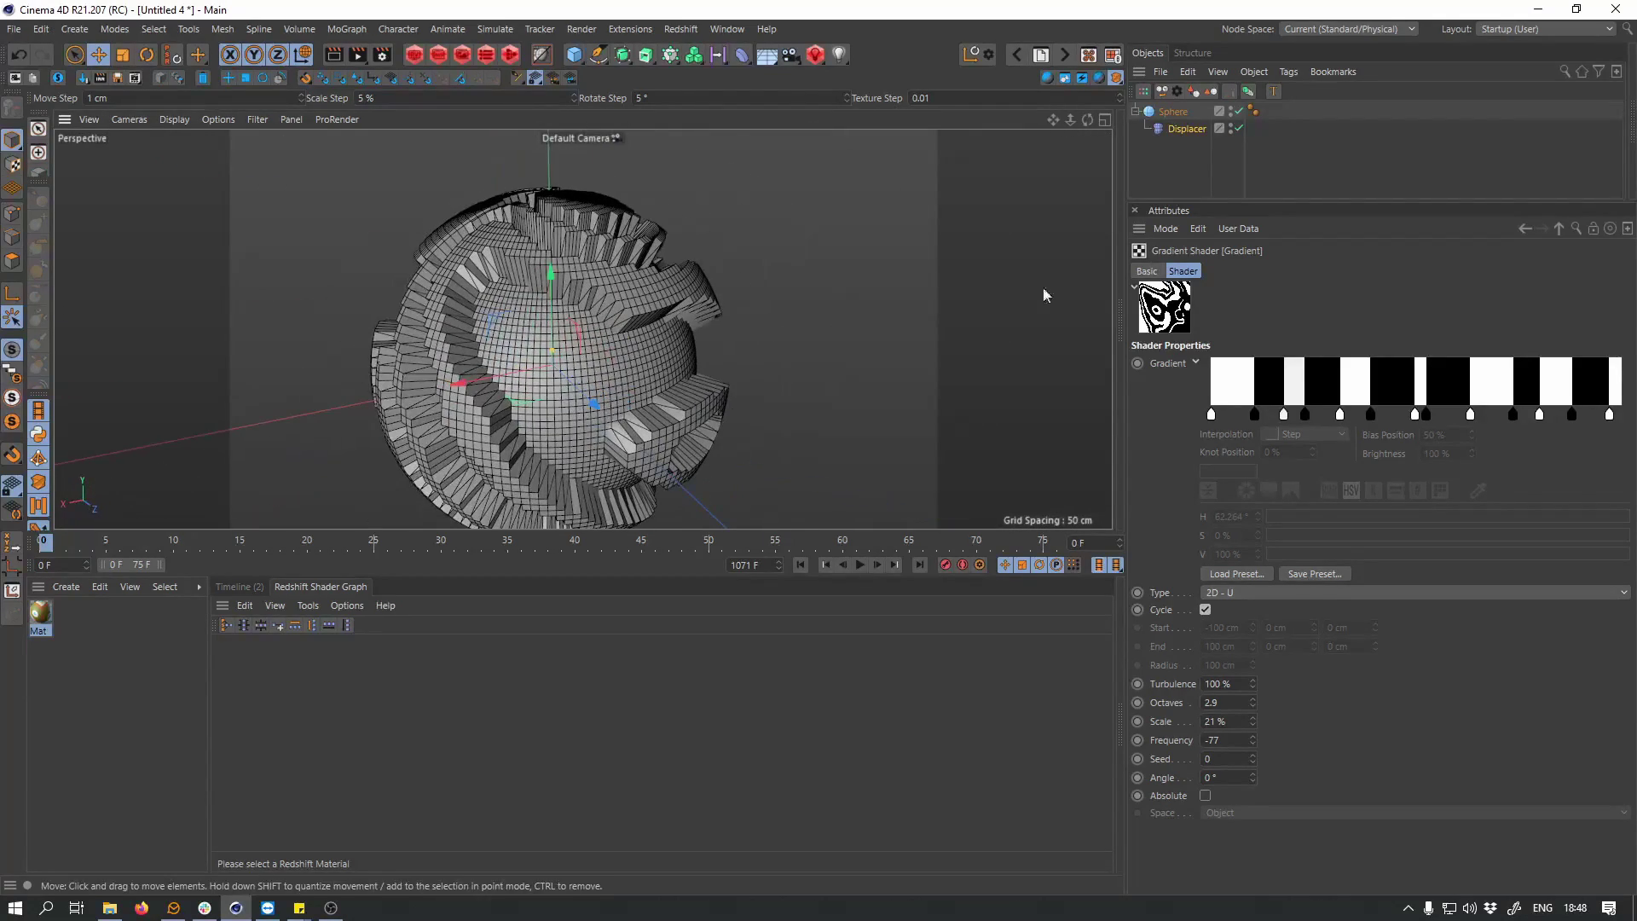
click(1191, 129)
click(1219, 360)
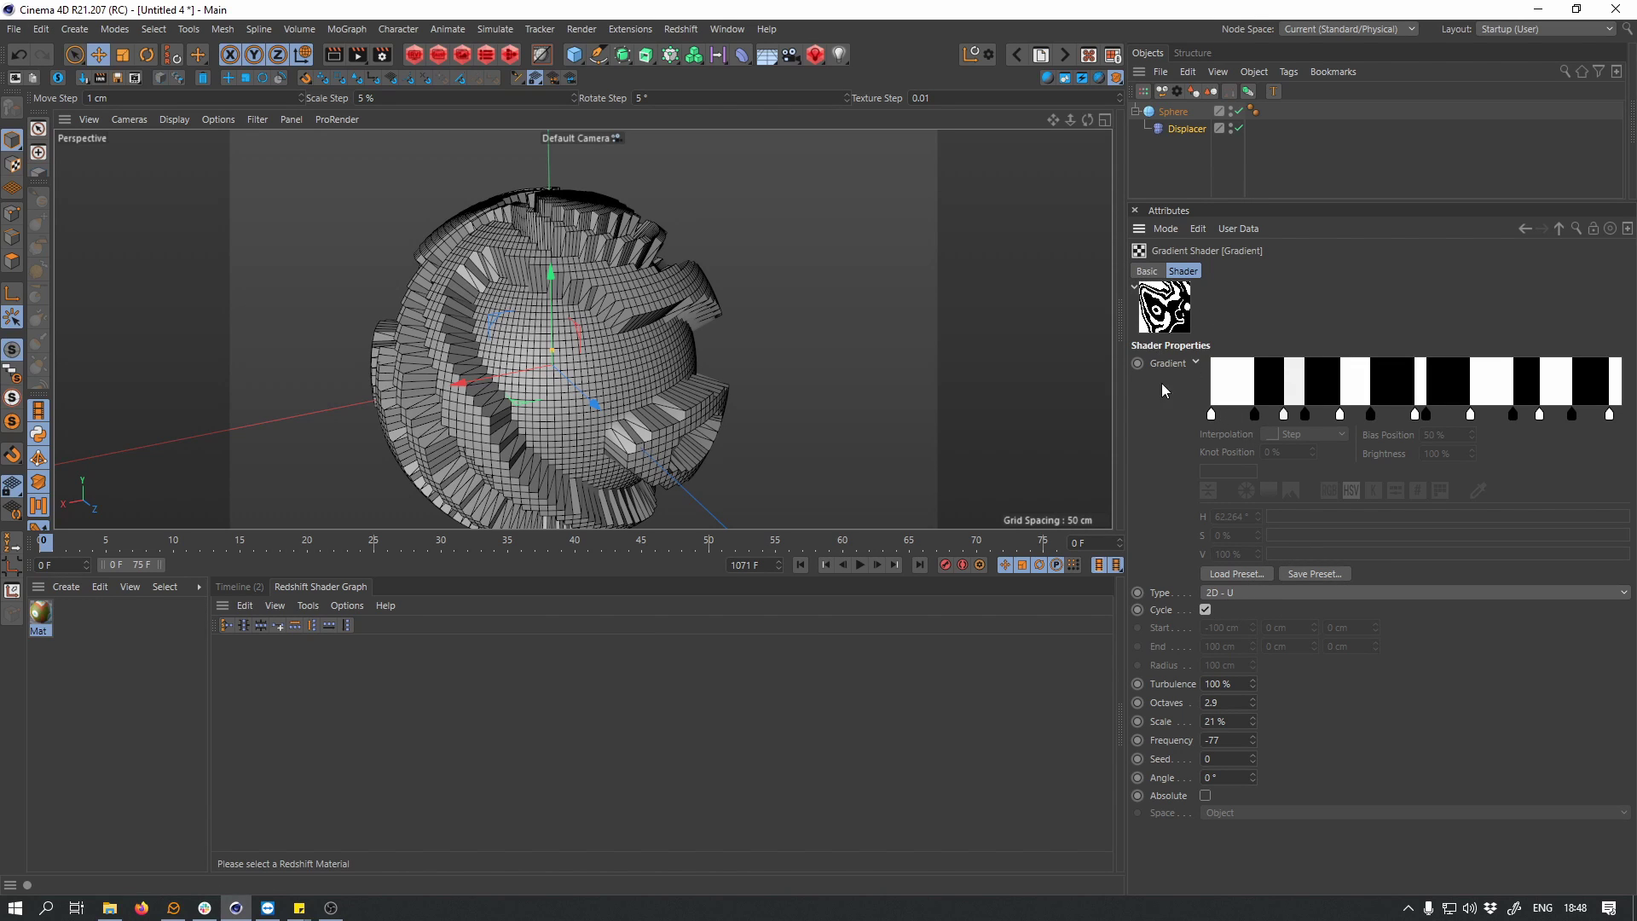
click(1206, 795)
alt+drag(980, 256, 835, 316)
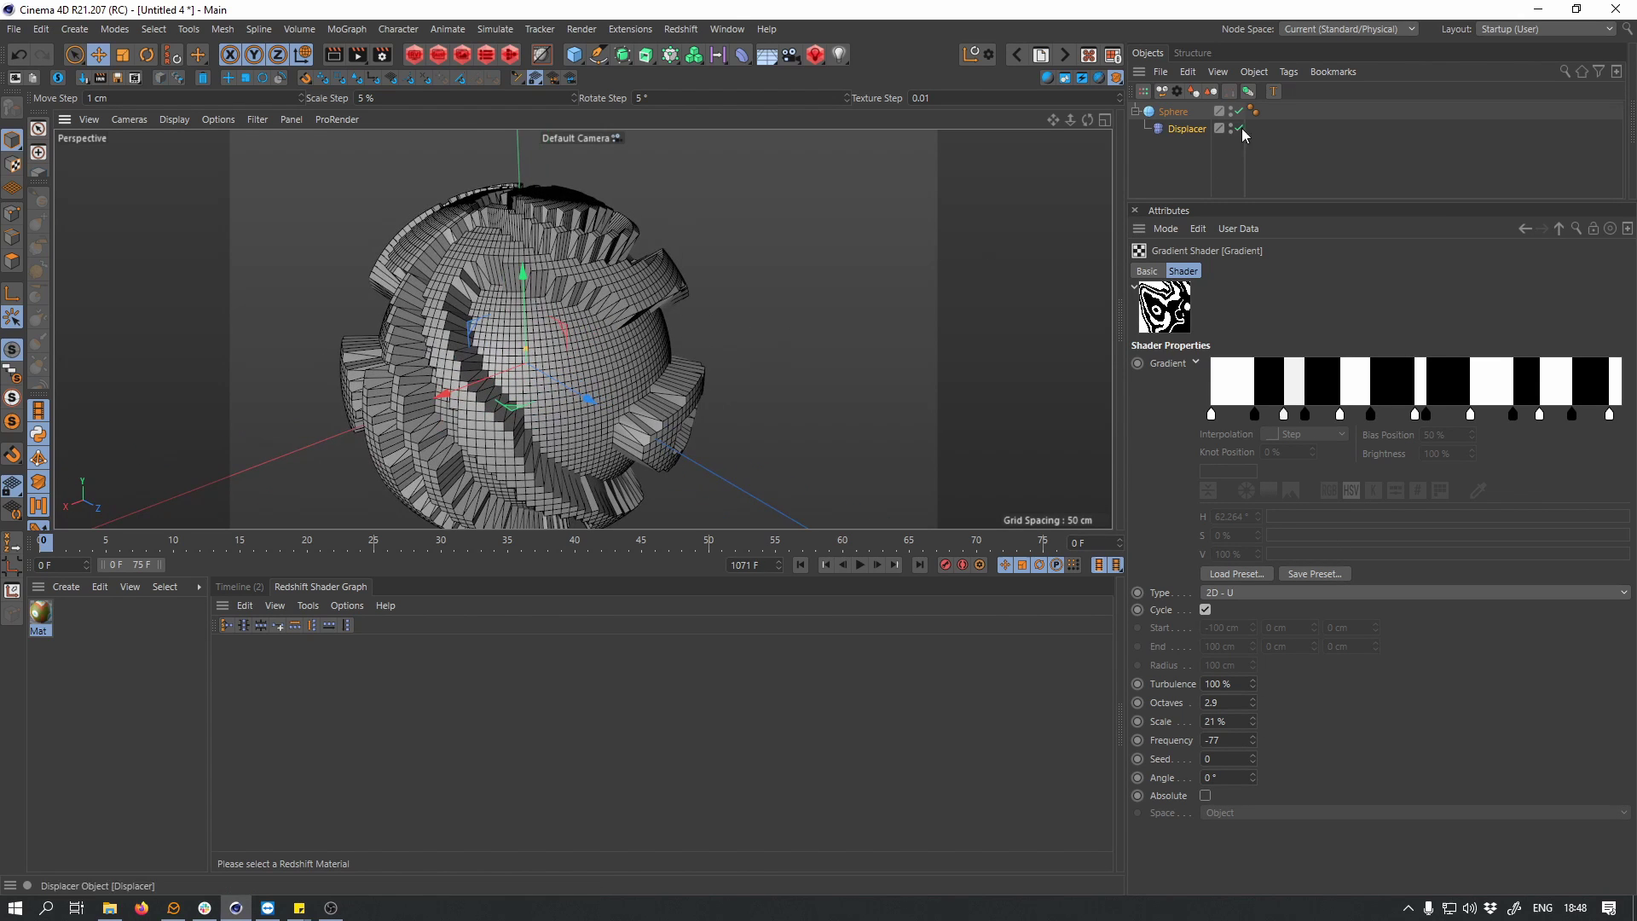
- Increase the Sphere's segment count to give the displaced mesh a higher resolution
click(1185, 130)
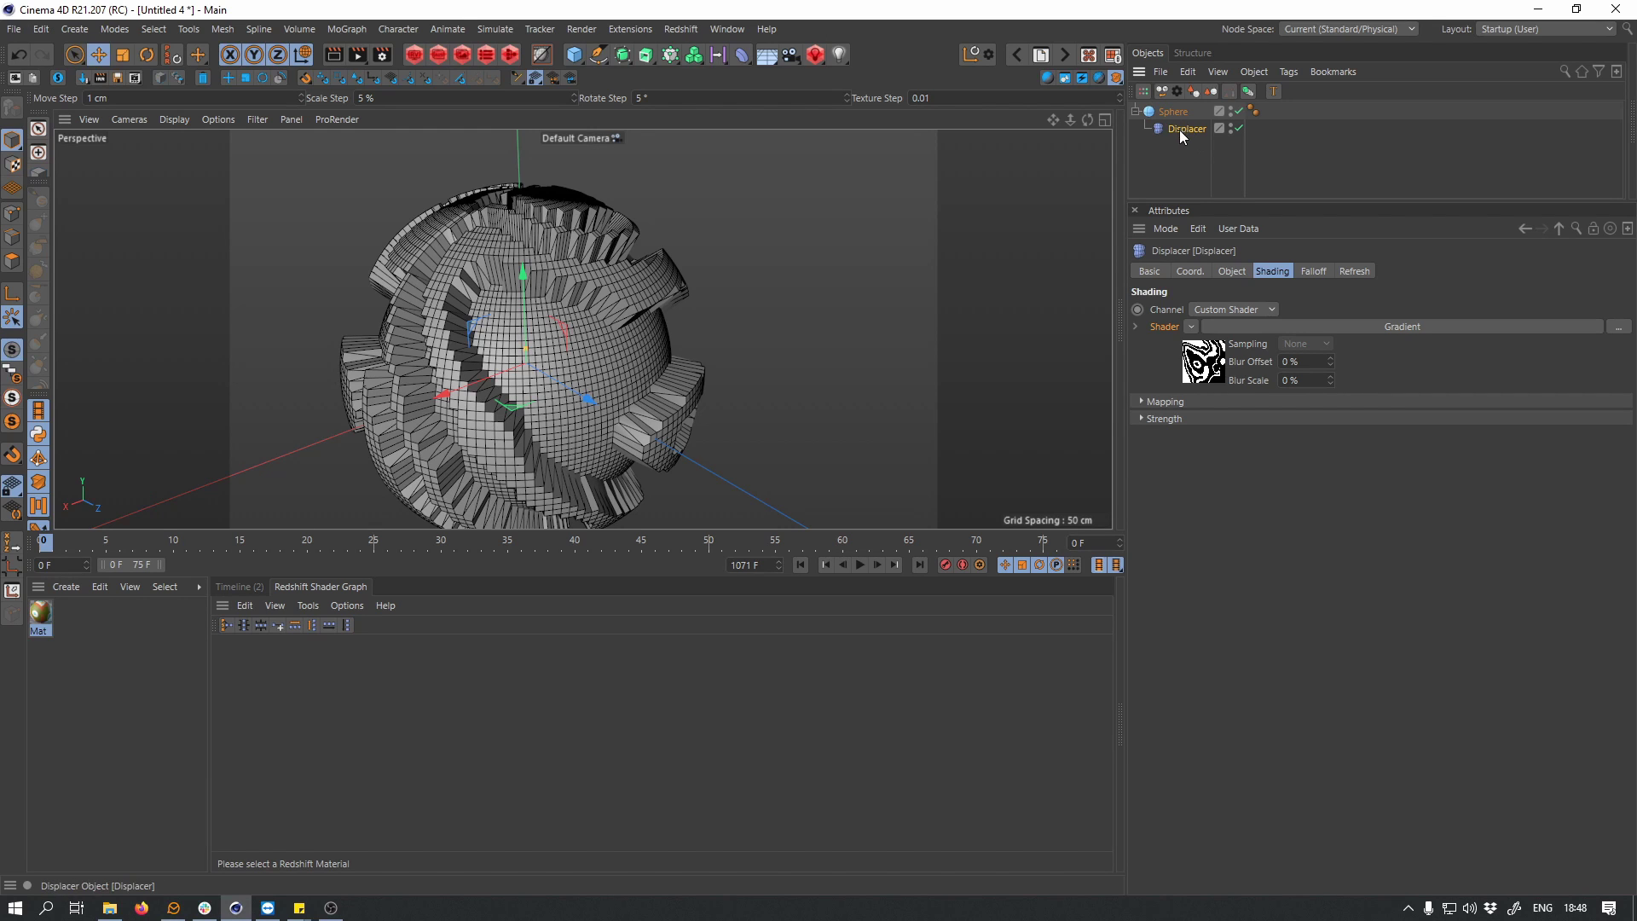
click(1163, 113)
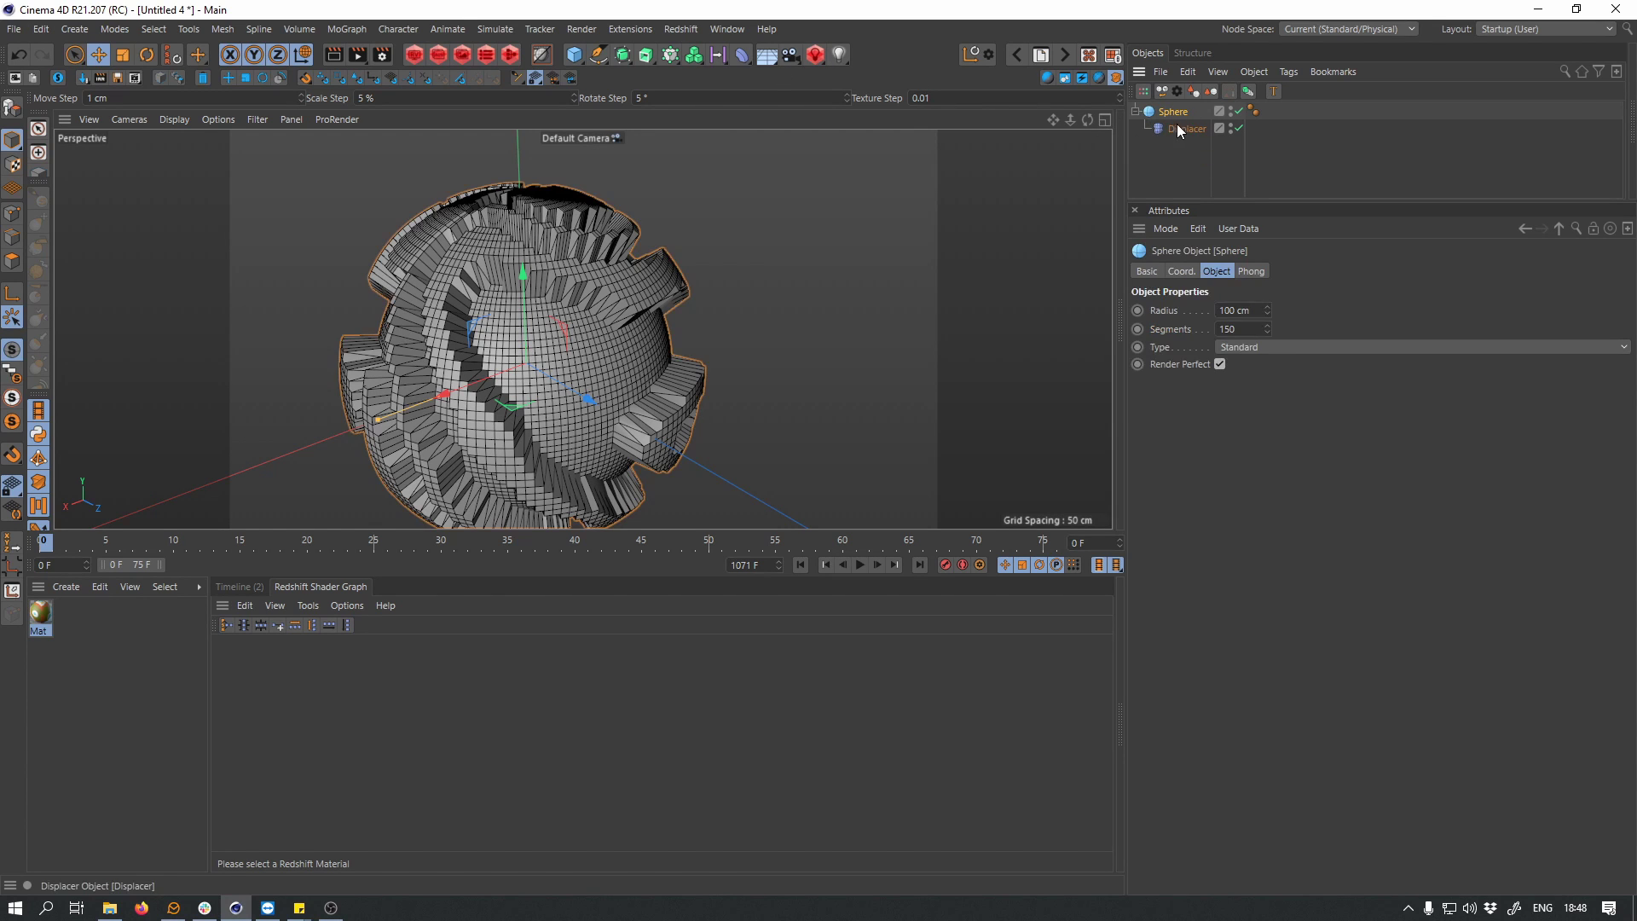
click(1180, 129)
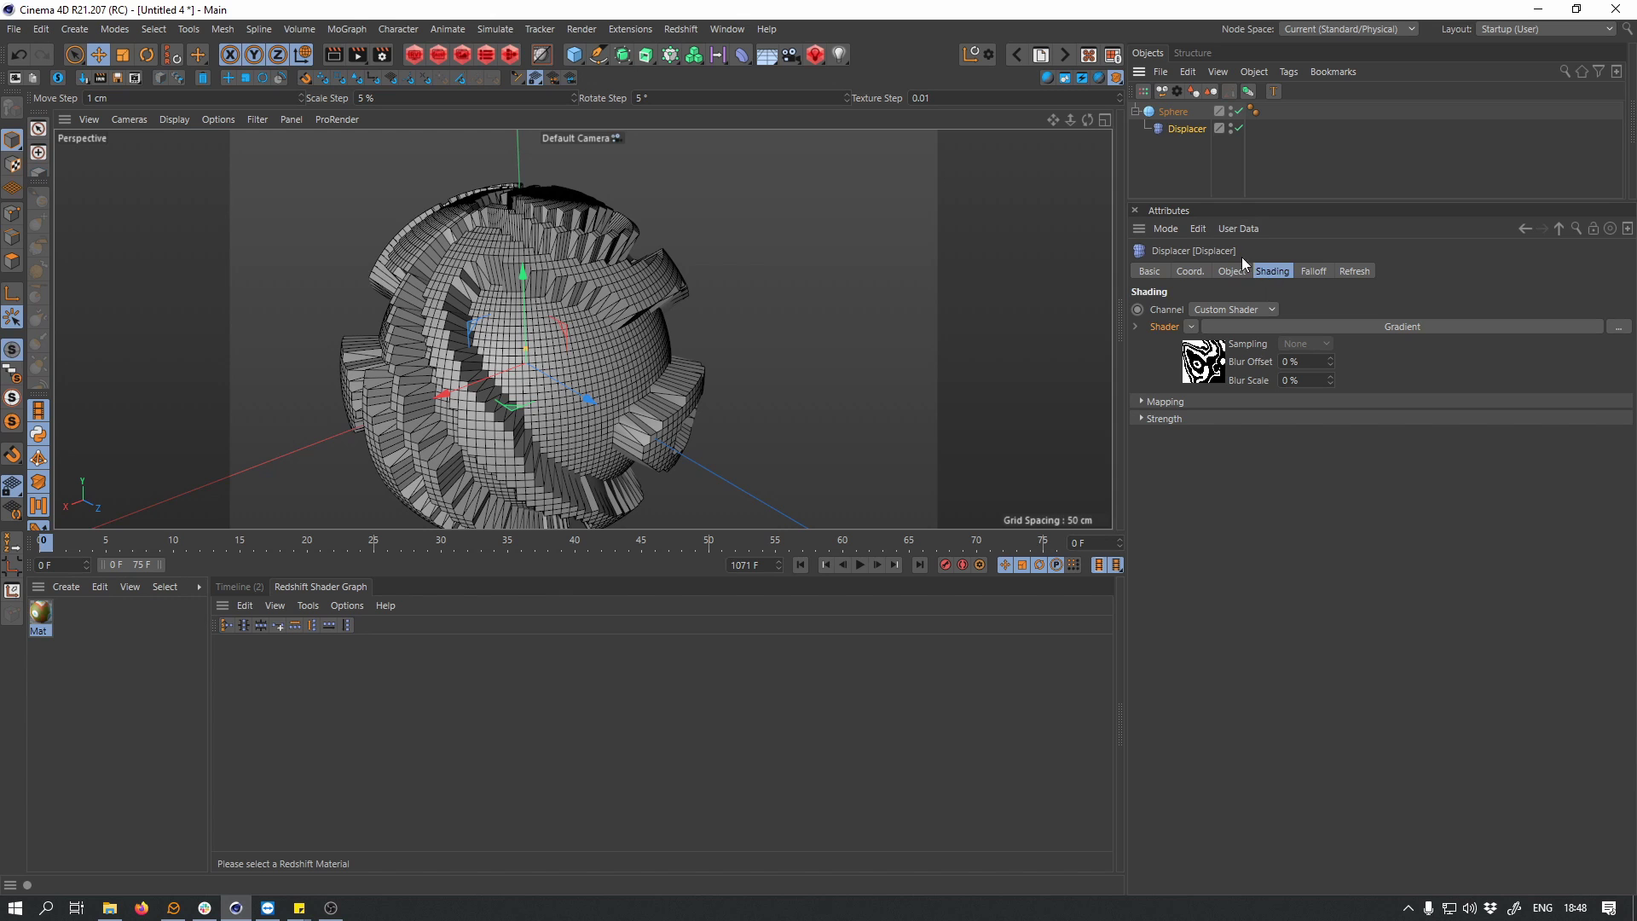
click(1176, 114)
text(2)
key(Return)
mouse_move(986, 247)
alt+mouse_down()
mouse_move(468, 344)
mouse_move(981, 256)
alt+mouse_up()
- Select all knots of the Displacer's gradient and set their interpolation to Cubic
click(1192, 130)
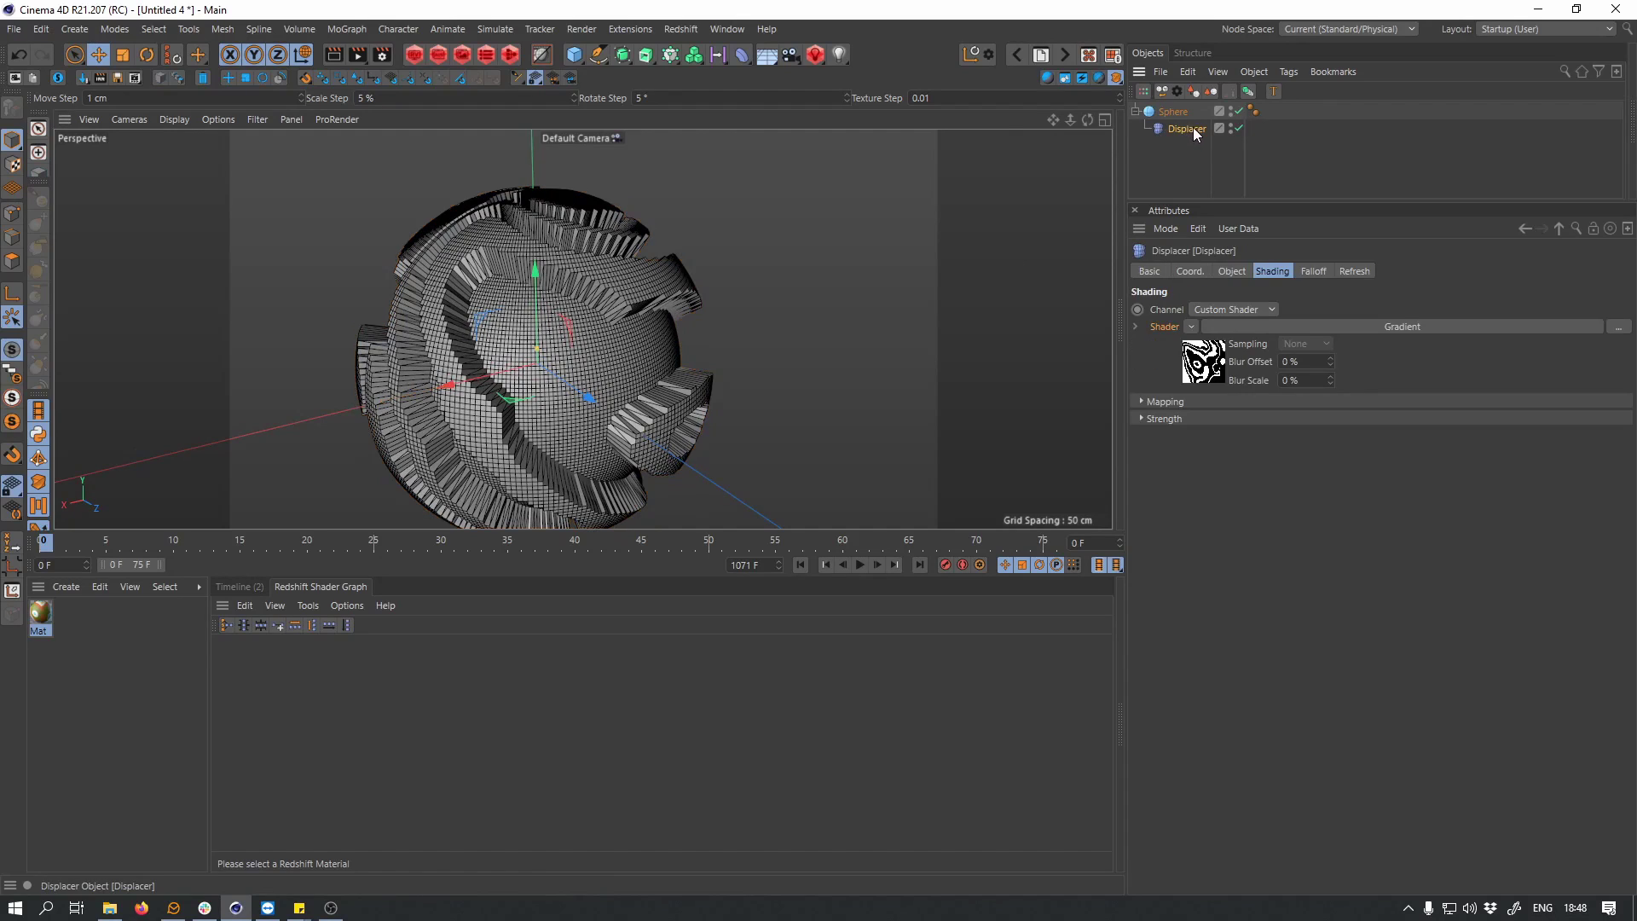
click(1253, 328)
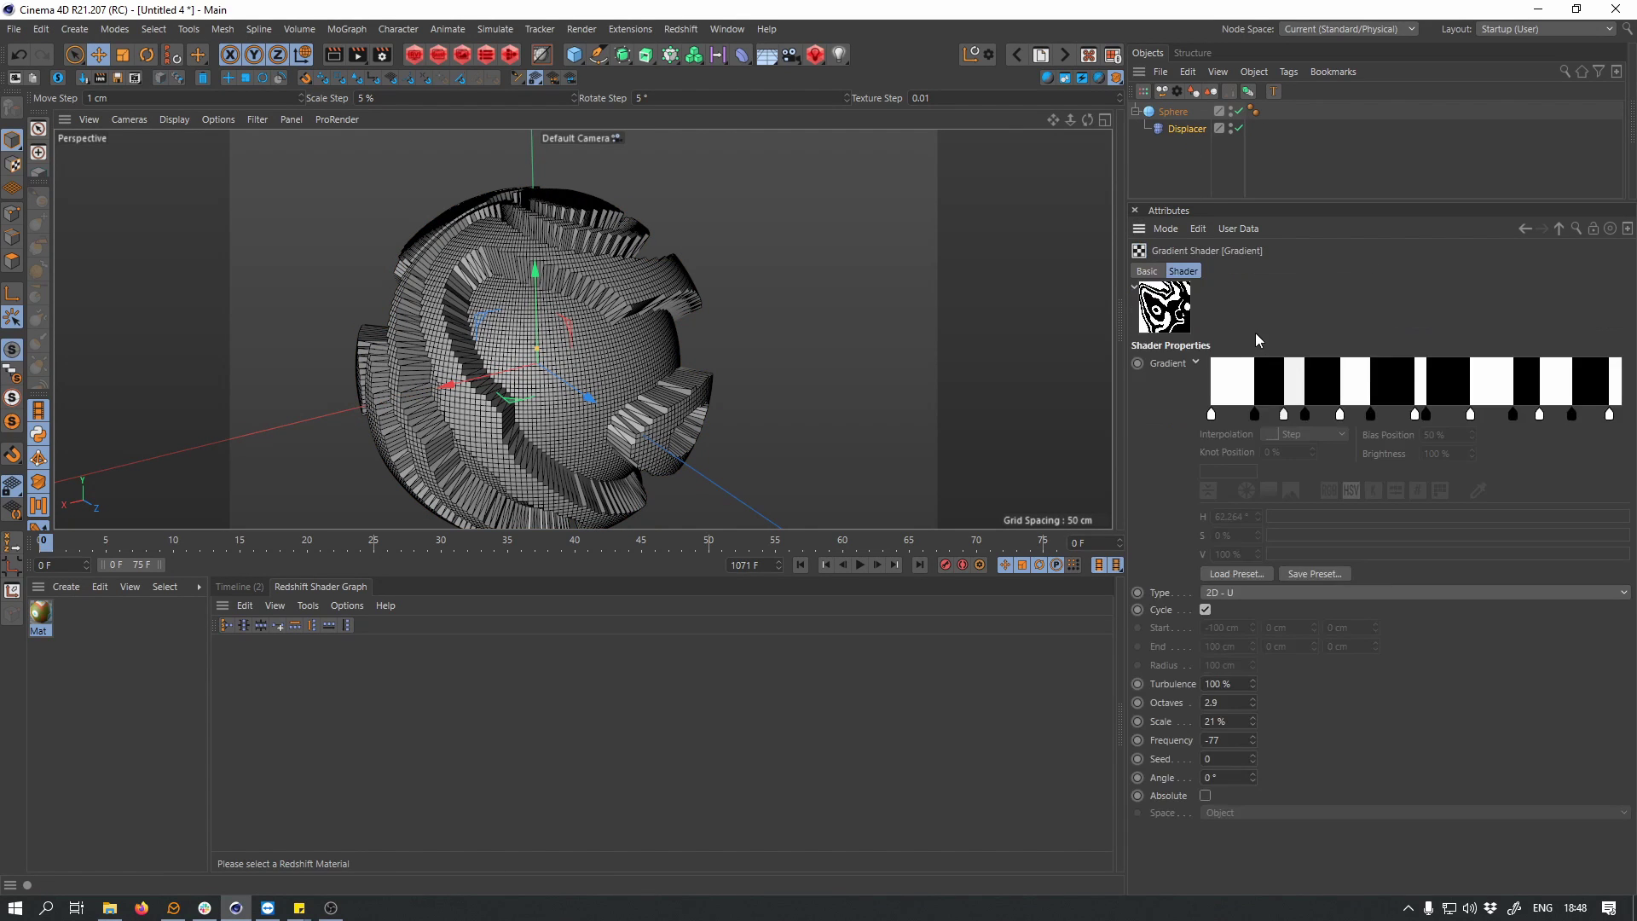
right_click(1184, 385)
key(Escape)
drag(1219, 381, 1624, 443)
click(1328, 434)
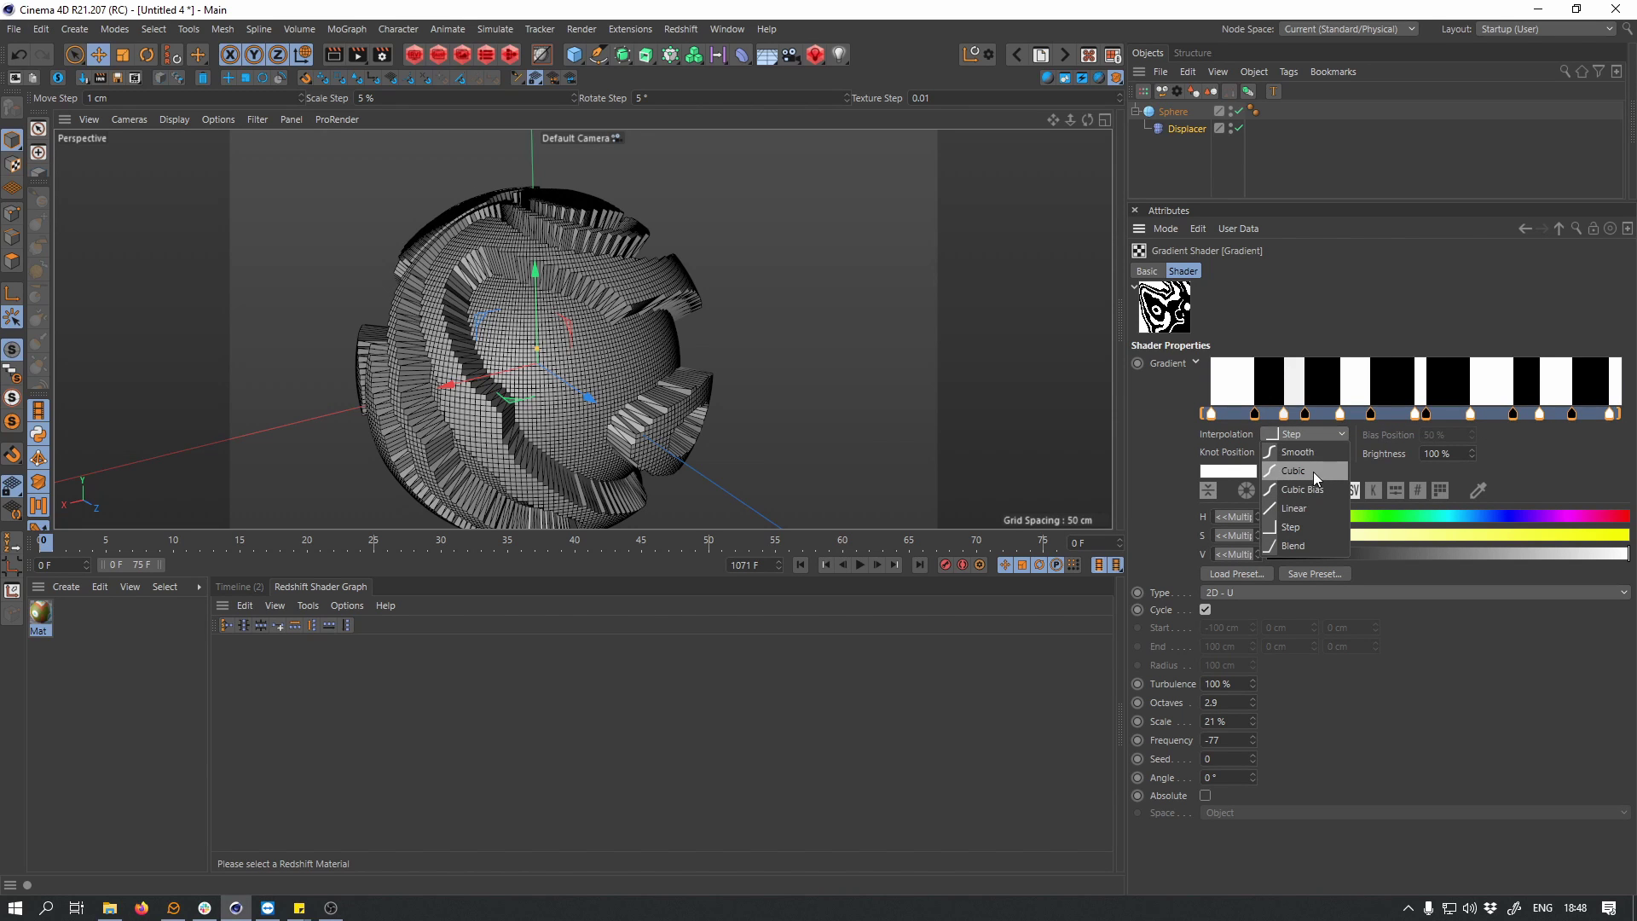
click(1313, 472)
mouse_move(733, 384)
alt+mouse_down()
mouse_move(369, 380)
mouse_move(750, 384)
alt+mouse_up()
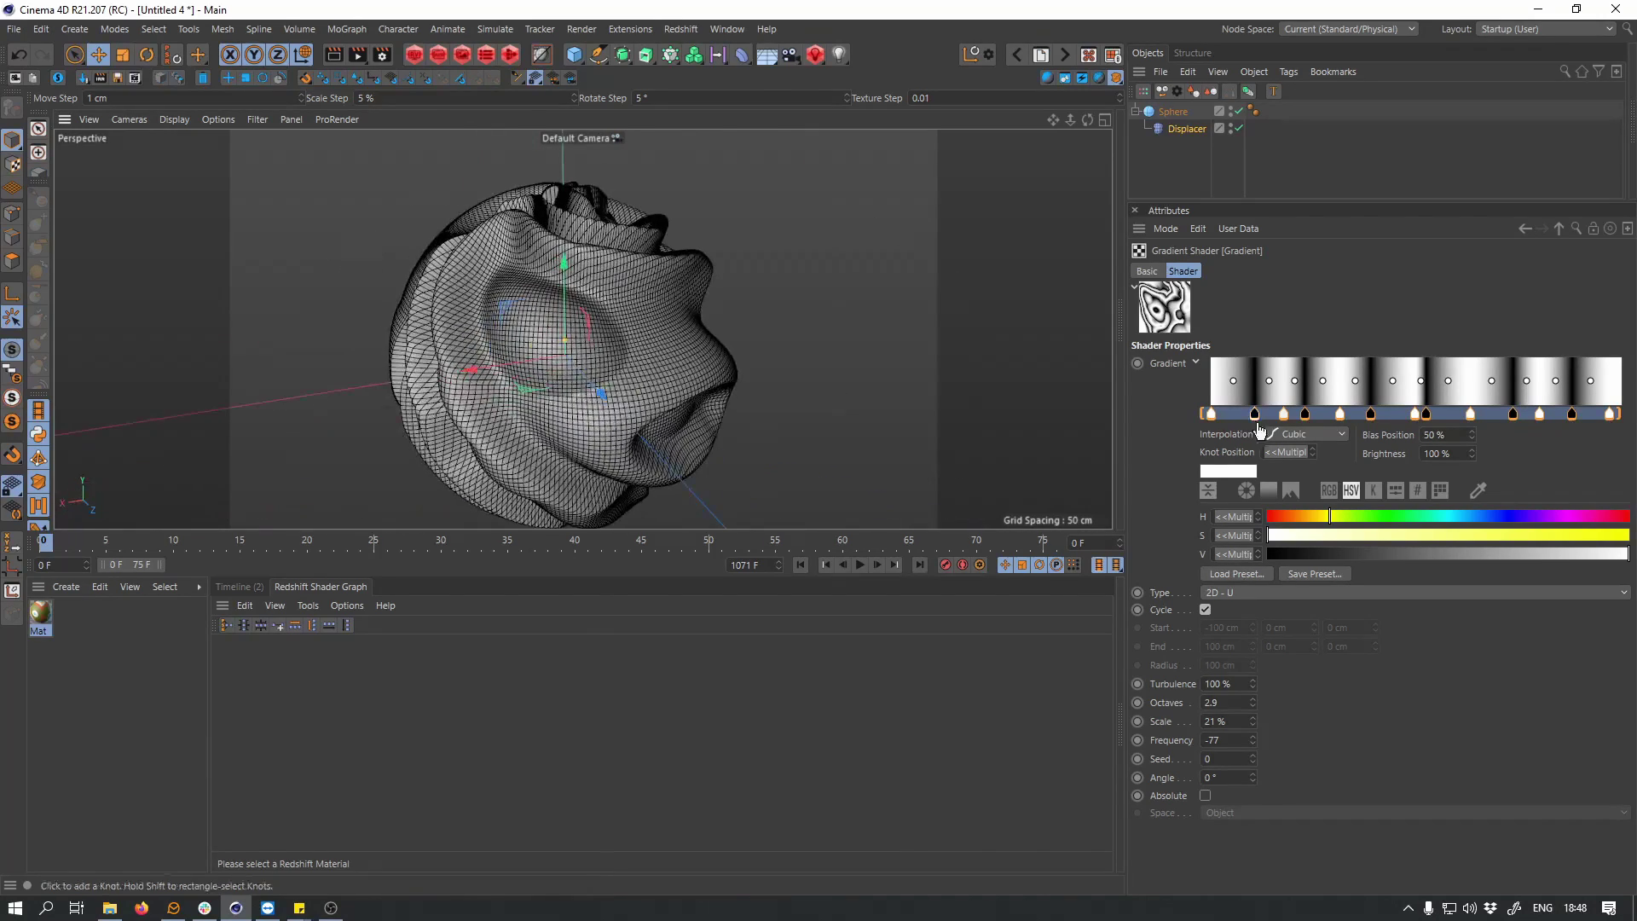
- Try Cubic Bias and Linear interpolation on the selected gradient knots, and return them to Cubic
click(1304, 433)
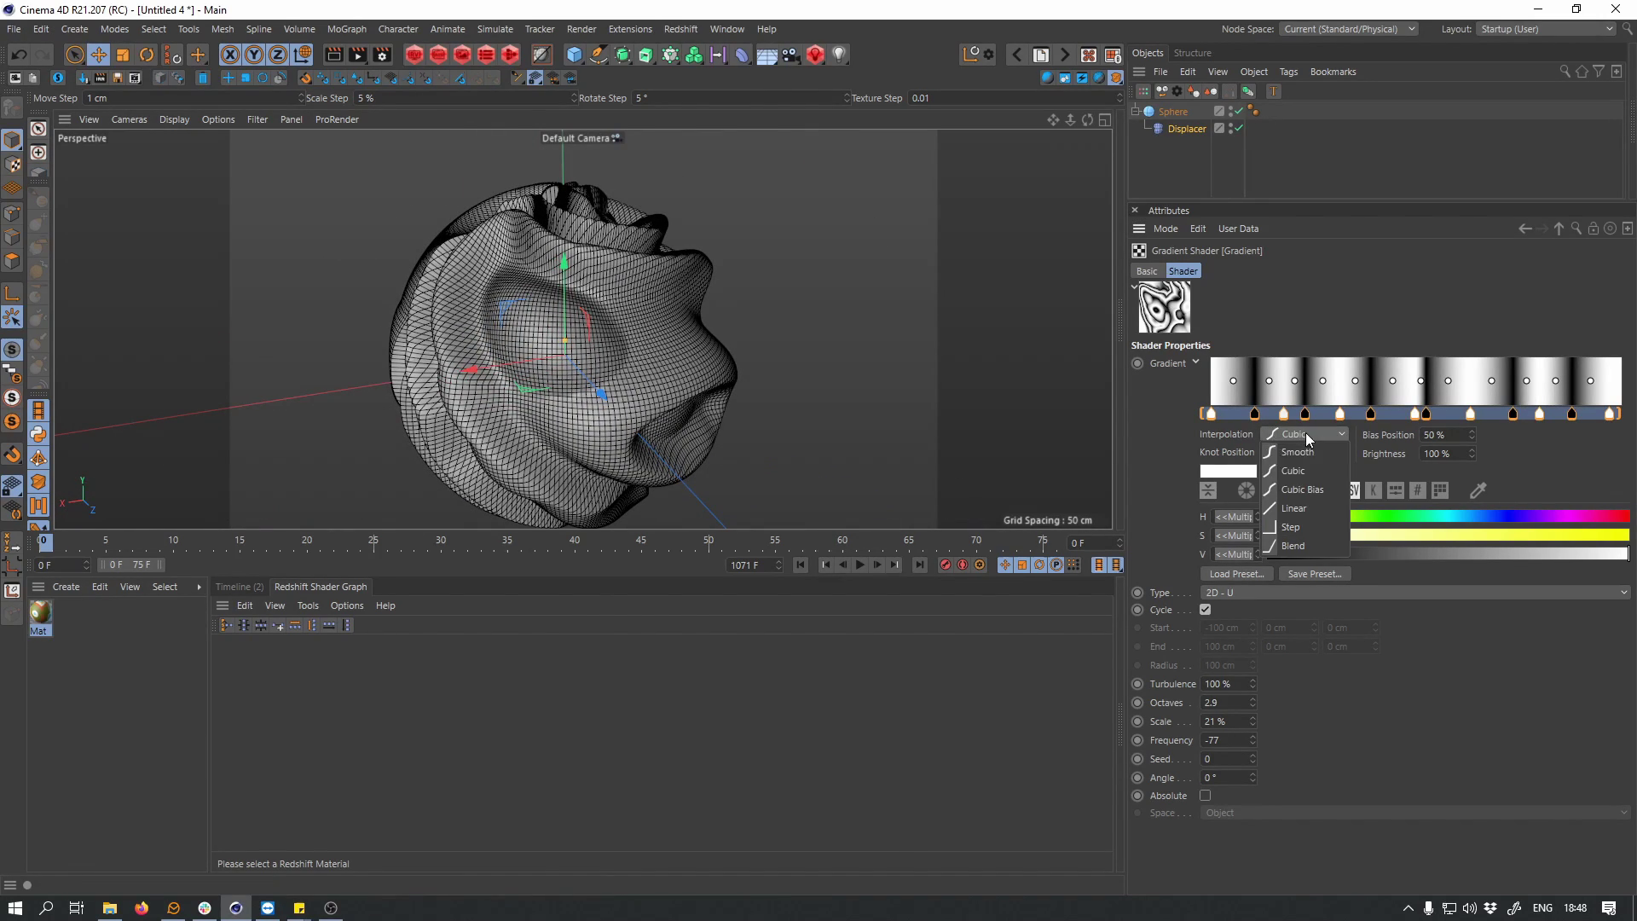
click(1304, 491)
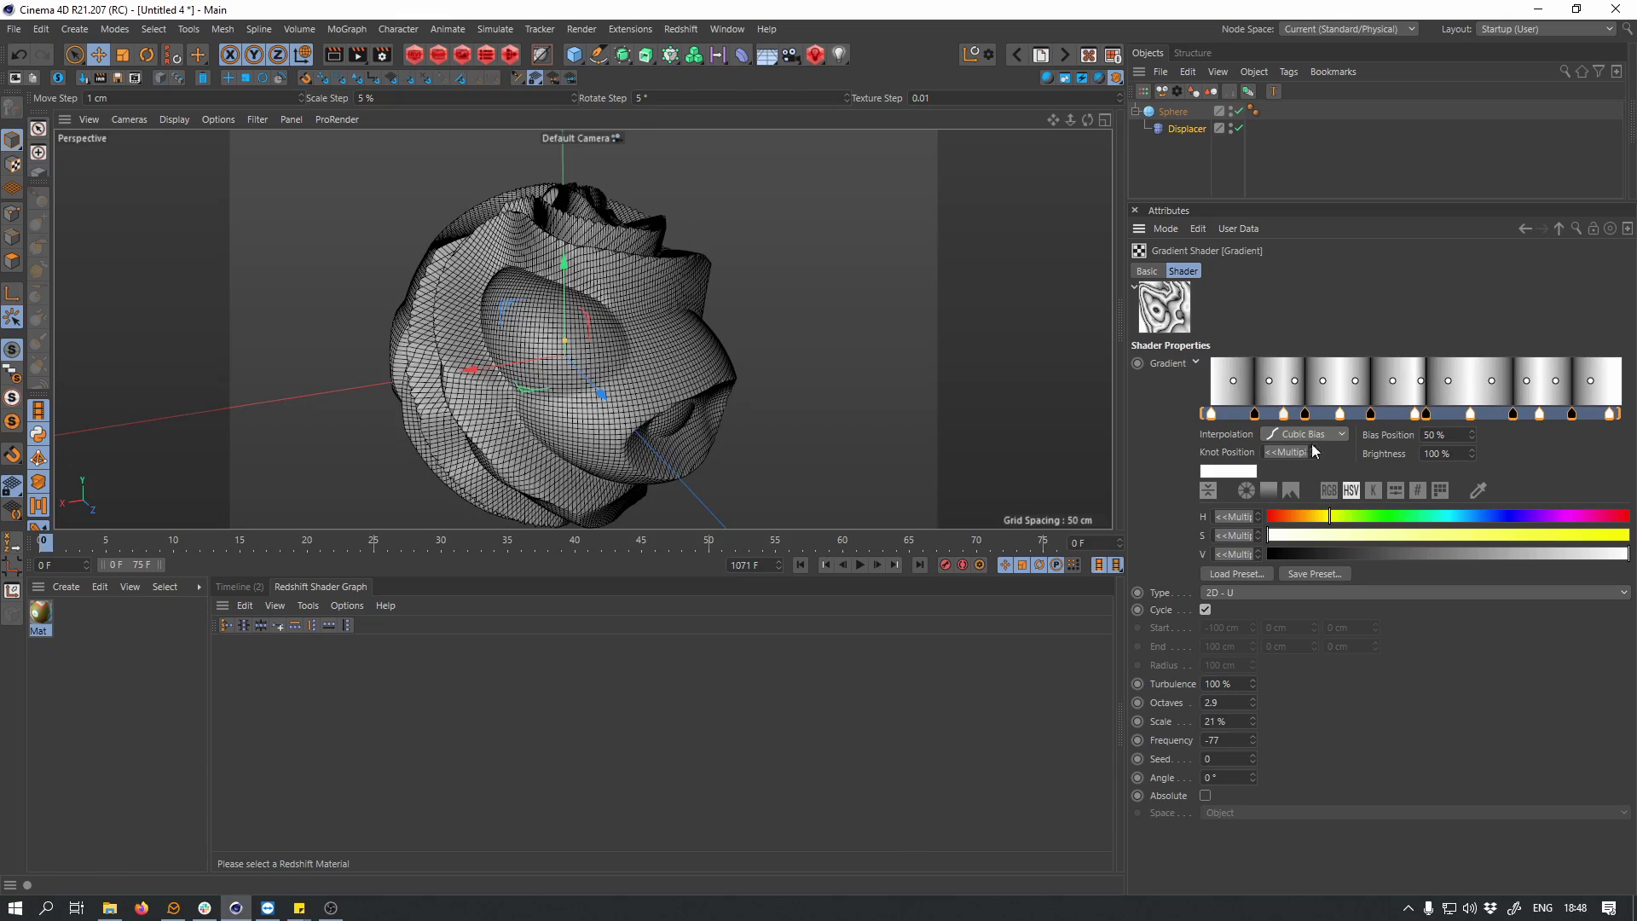
alt+drag(852, 423, 597, 392)
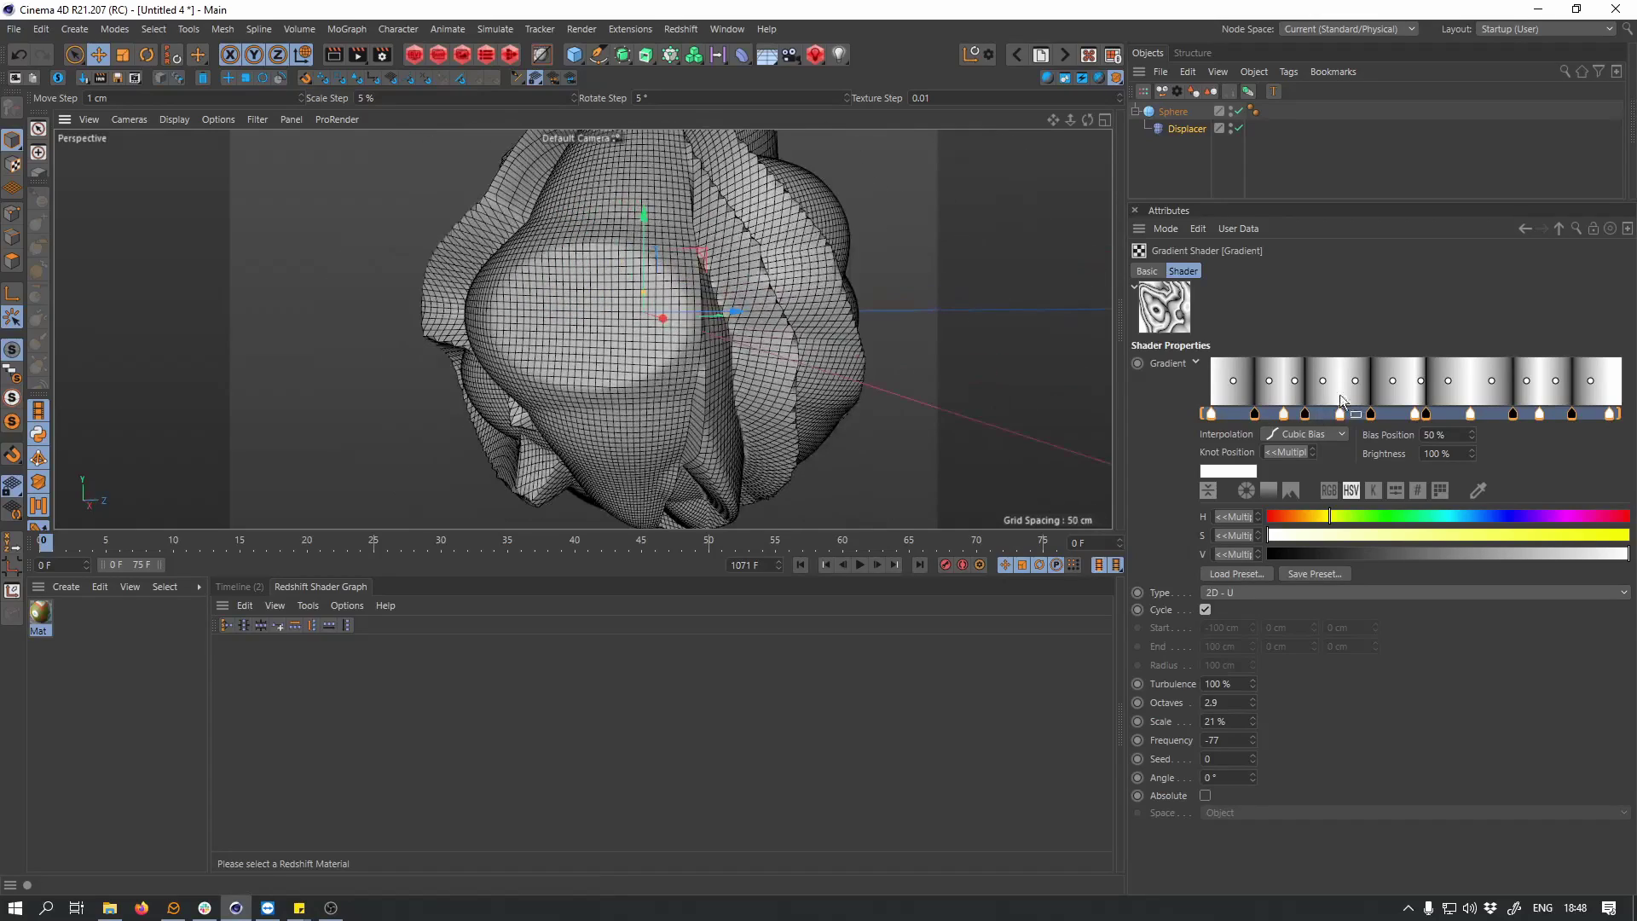
right_click(1340, 384)
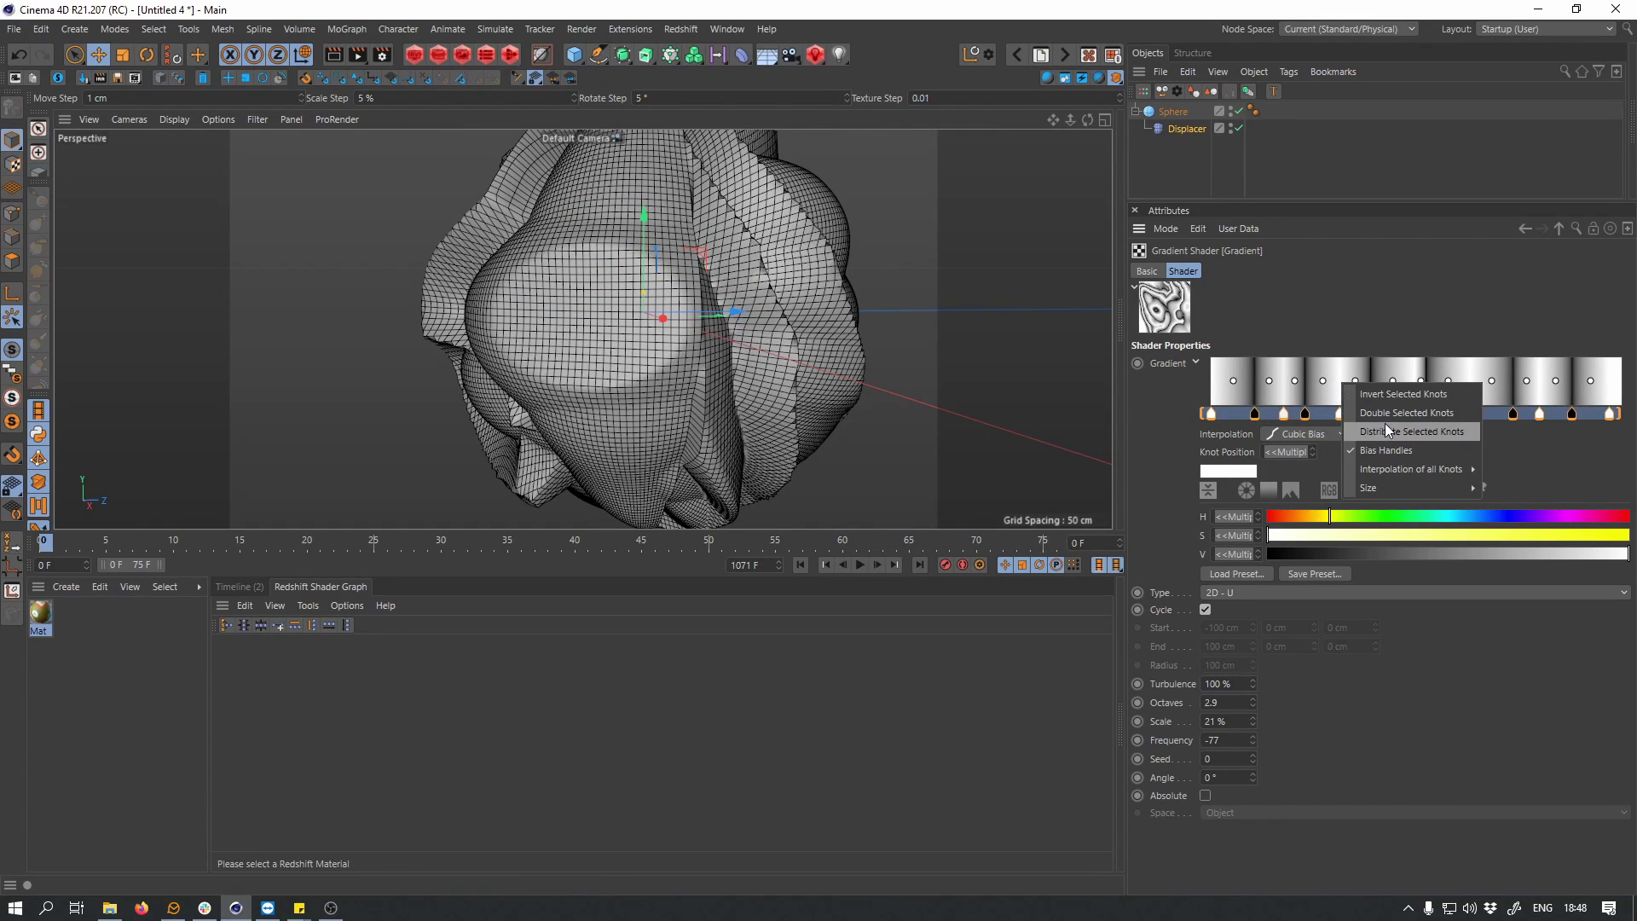
click(1157, 452)
click(1307, 434)
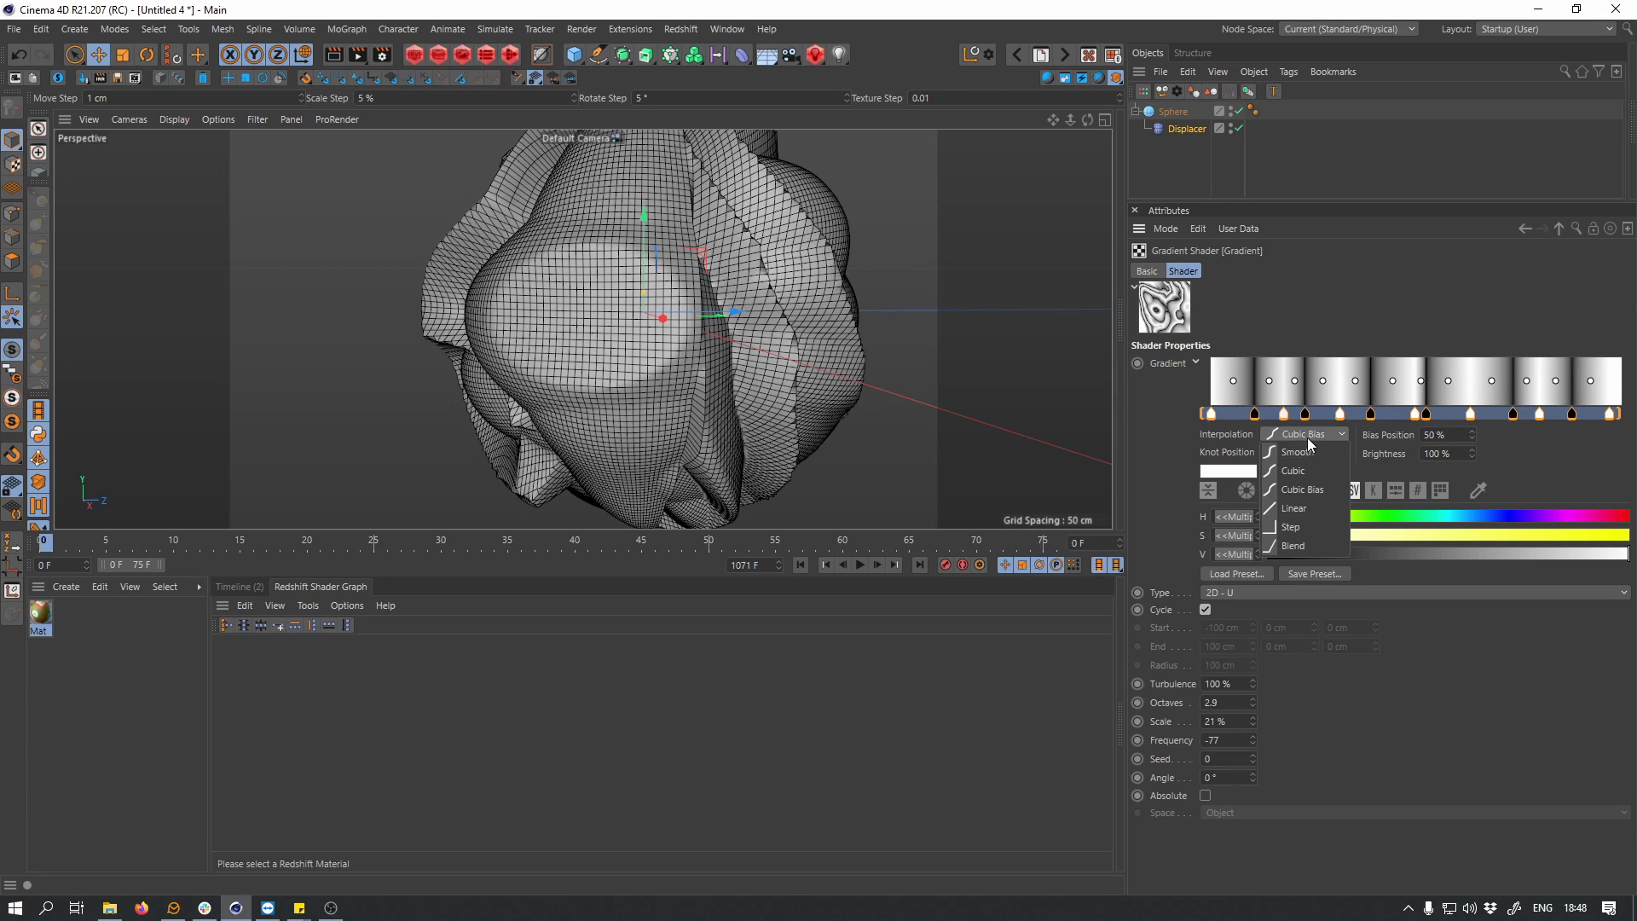
click(1302, 510)
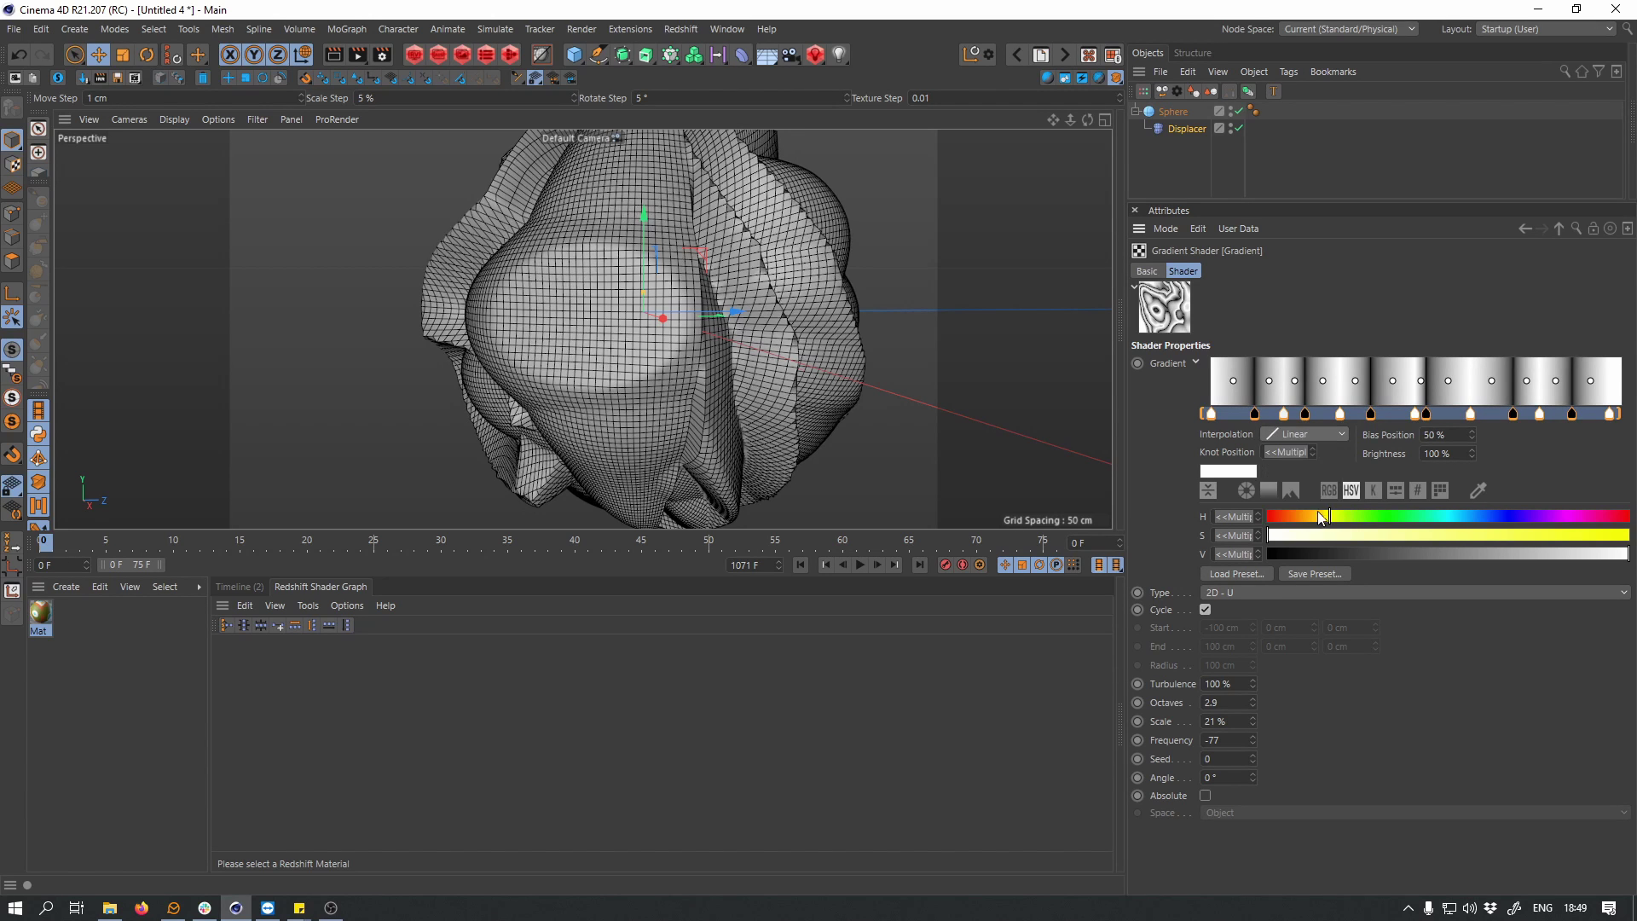
click(1309, 470)
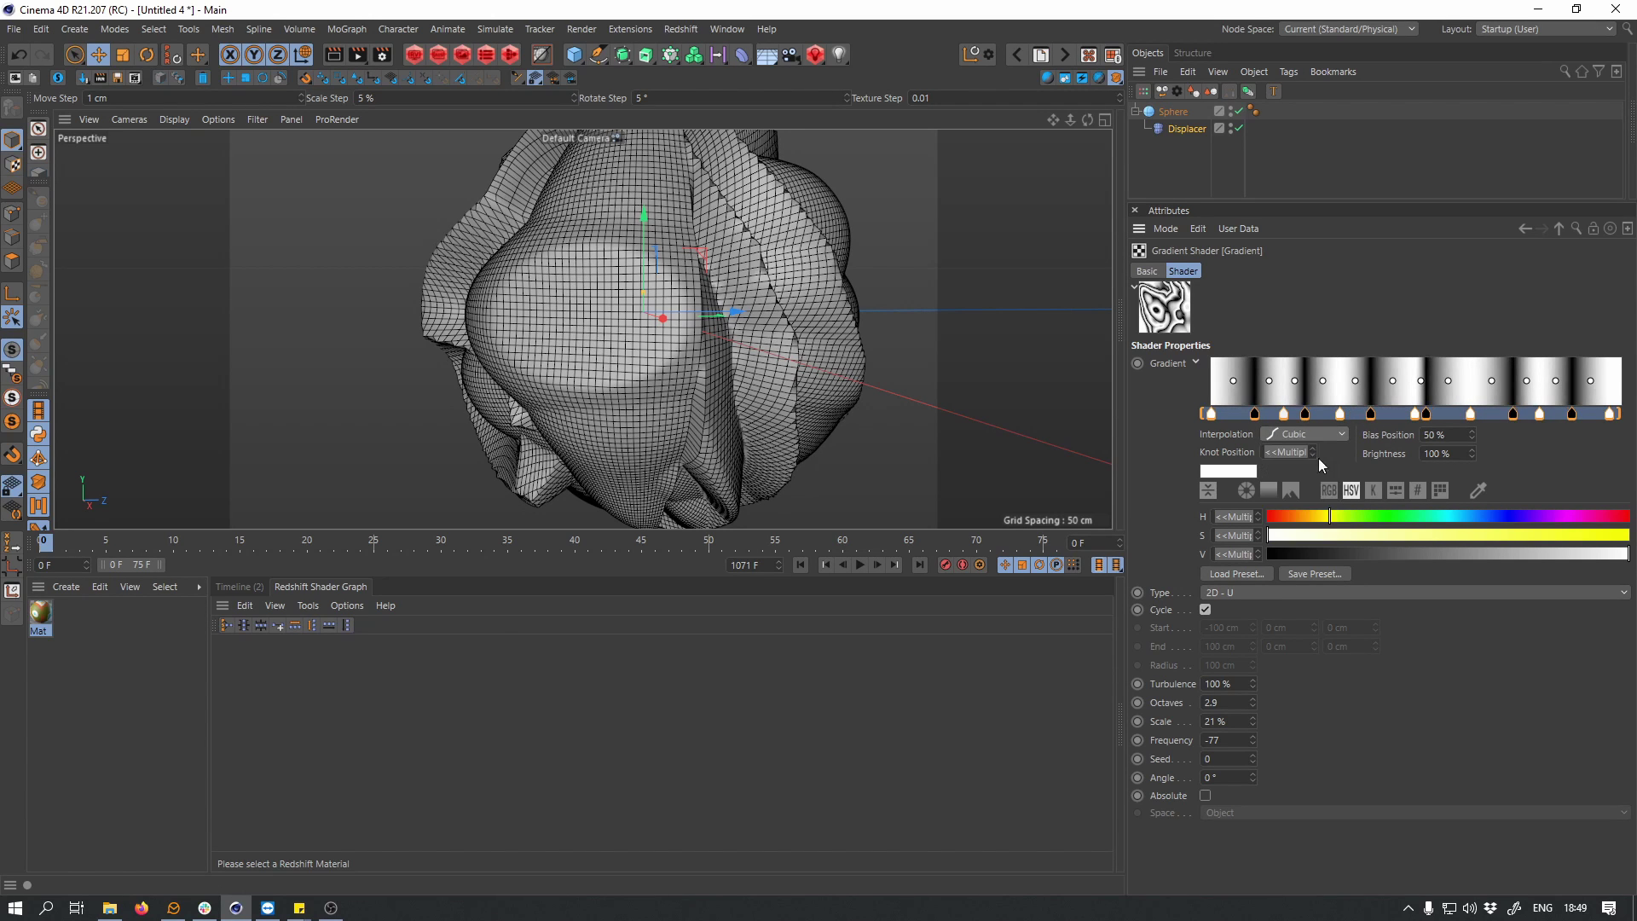
- Shift the gradient's bias handles toward the black knots to widen the white bands
drag(1295, 394, 1579, 381)
alt+drag(755, 346, 682, 358)
- Double the knots of the Displacer's gradient twice and distribute them evenly
right_click(1390, 375)
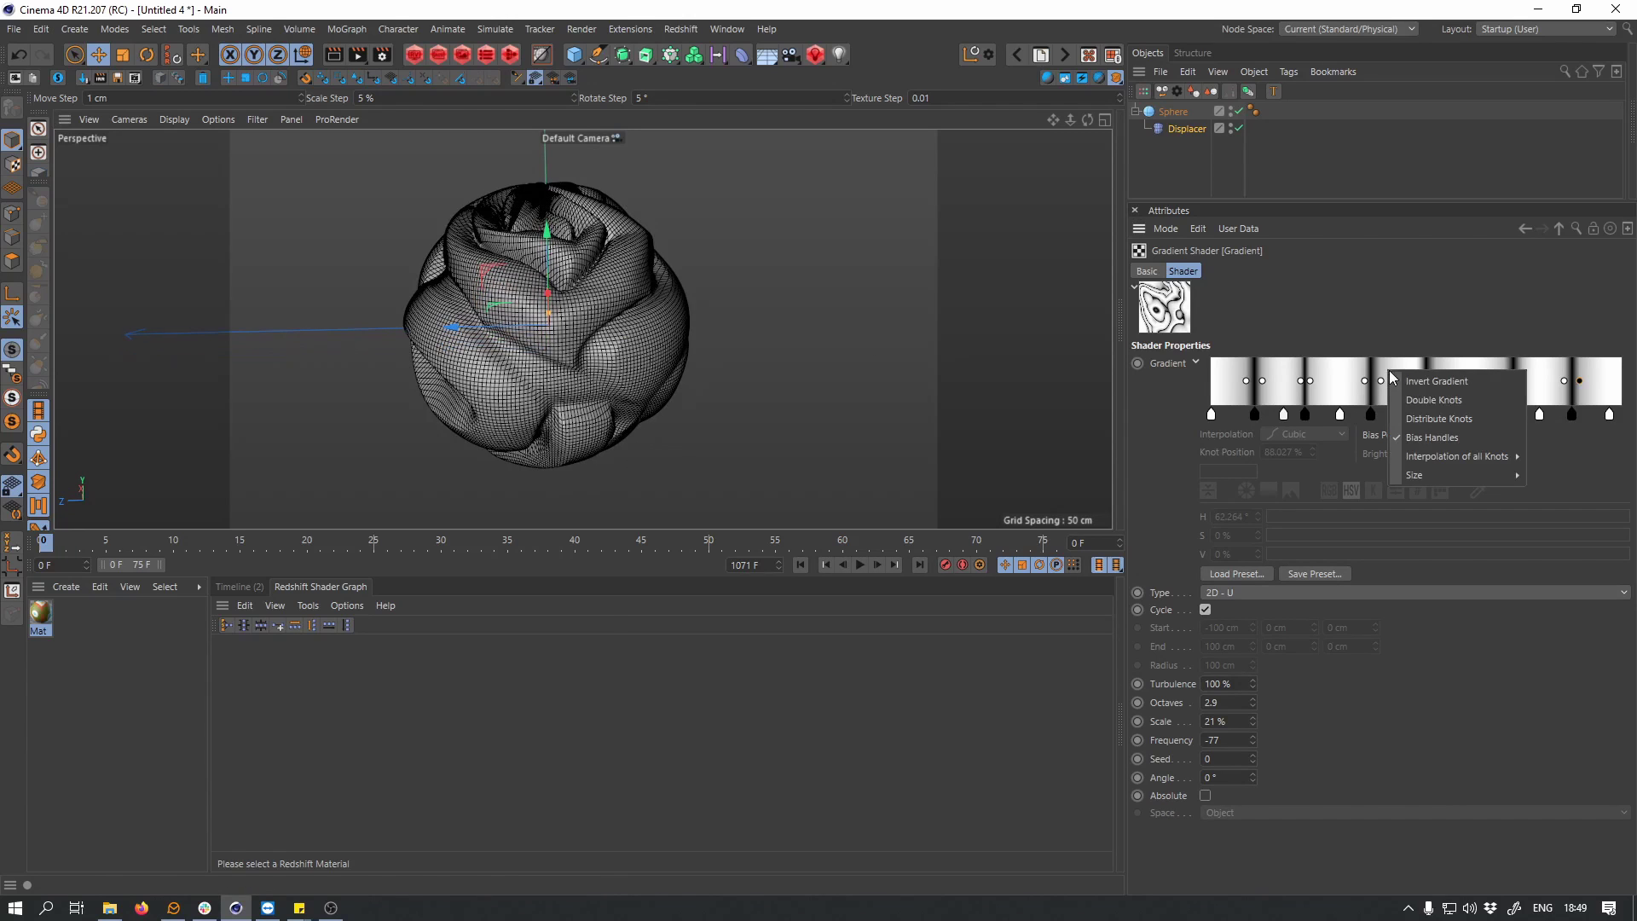
click(1432, 400)
alt+drag(682, 341, 603, 343)
right_click(1428, 395)
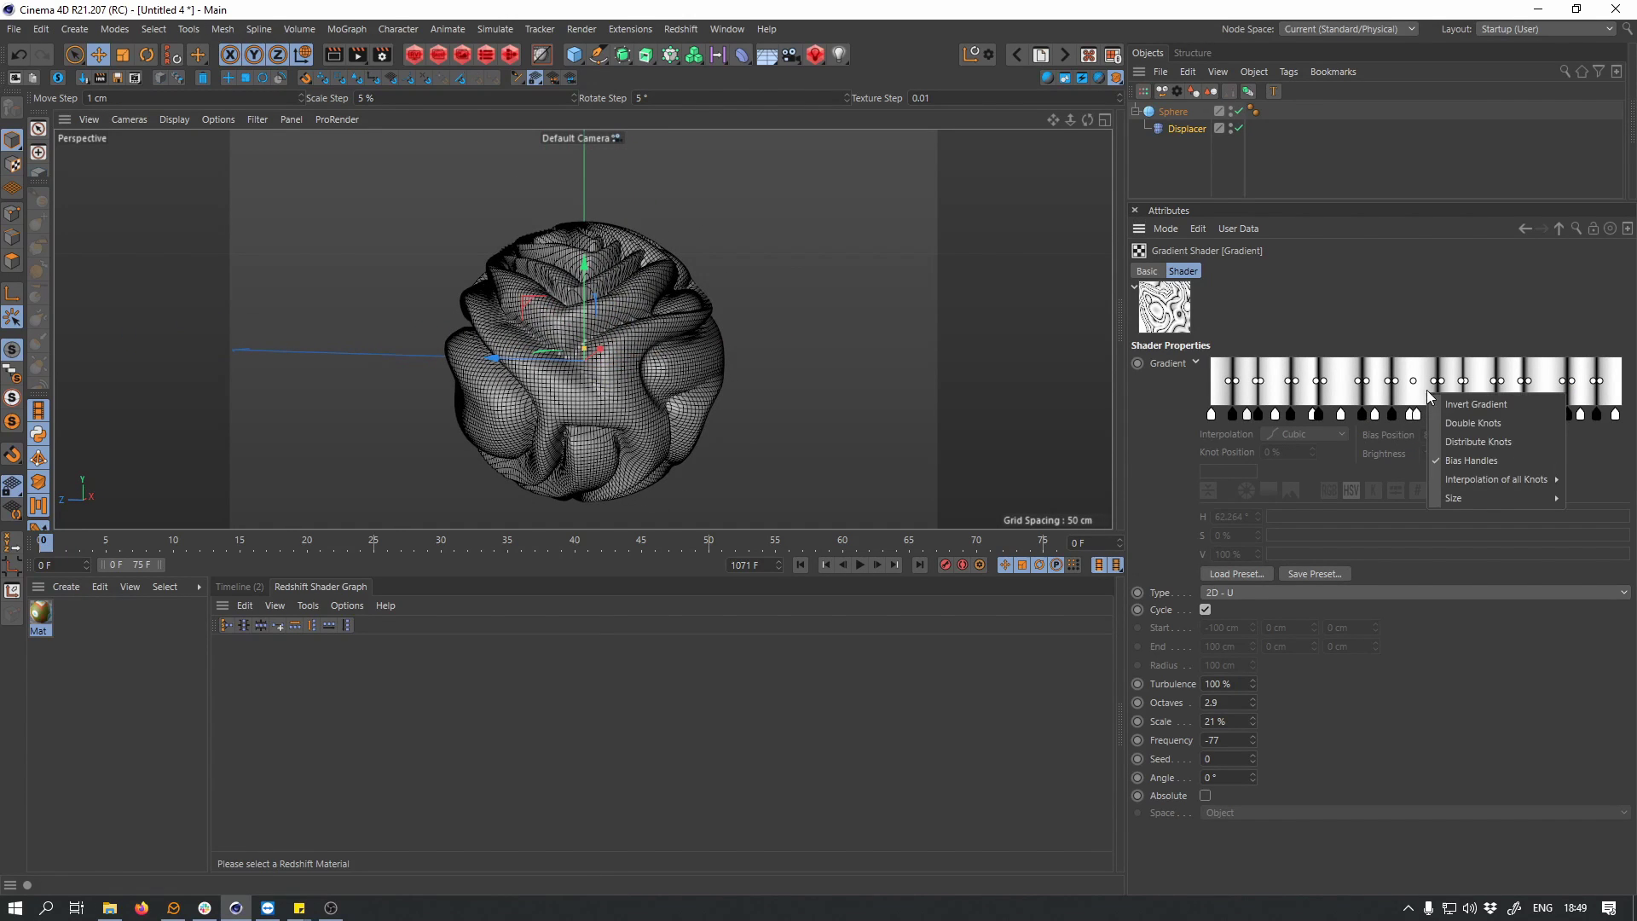
click(1466, 423)
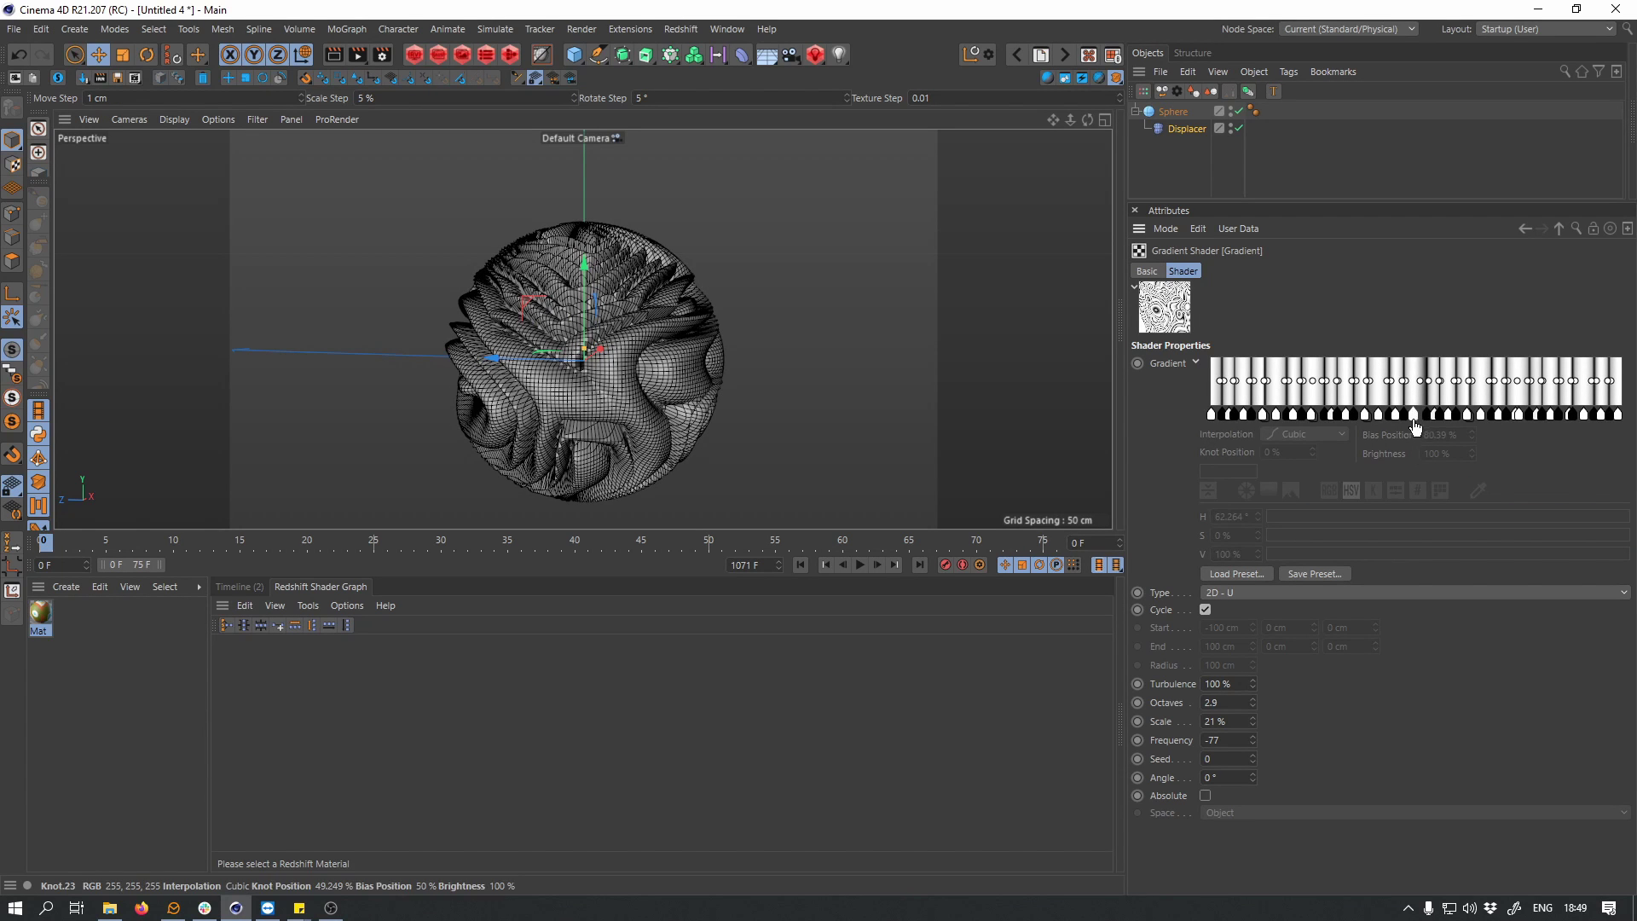
right_click(1424, 397)
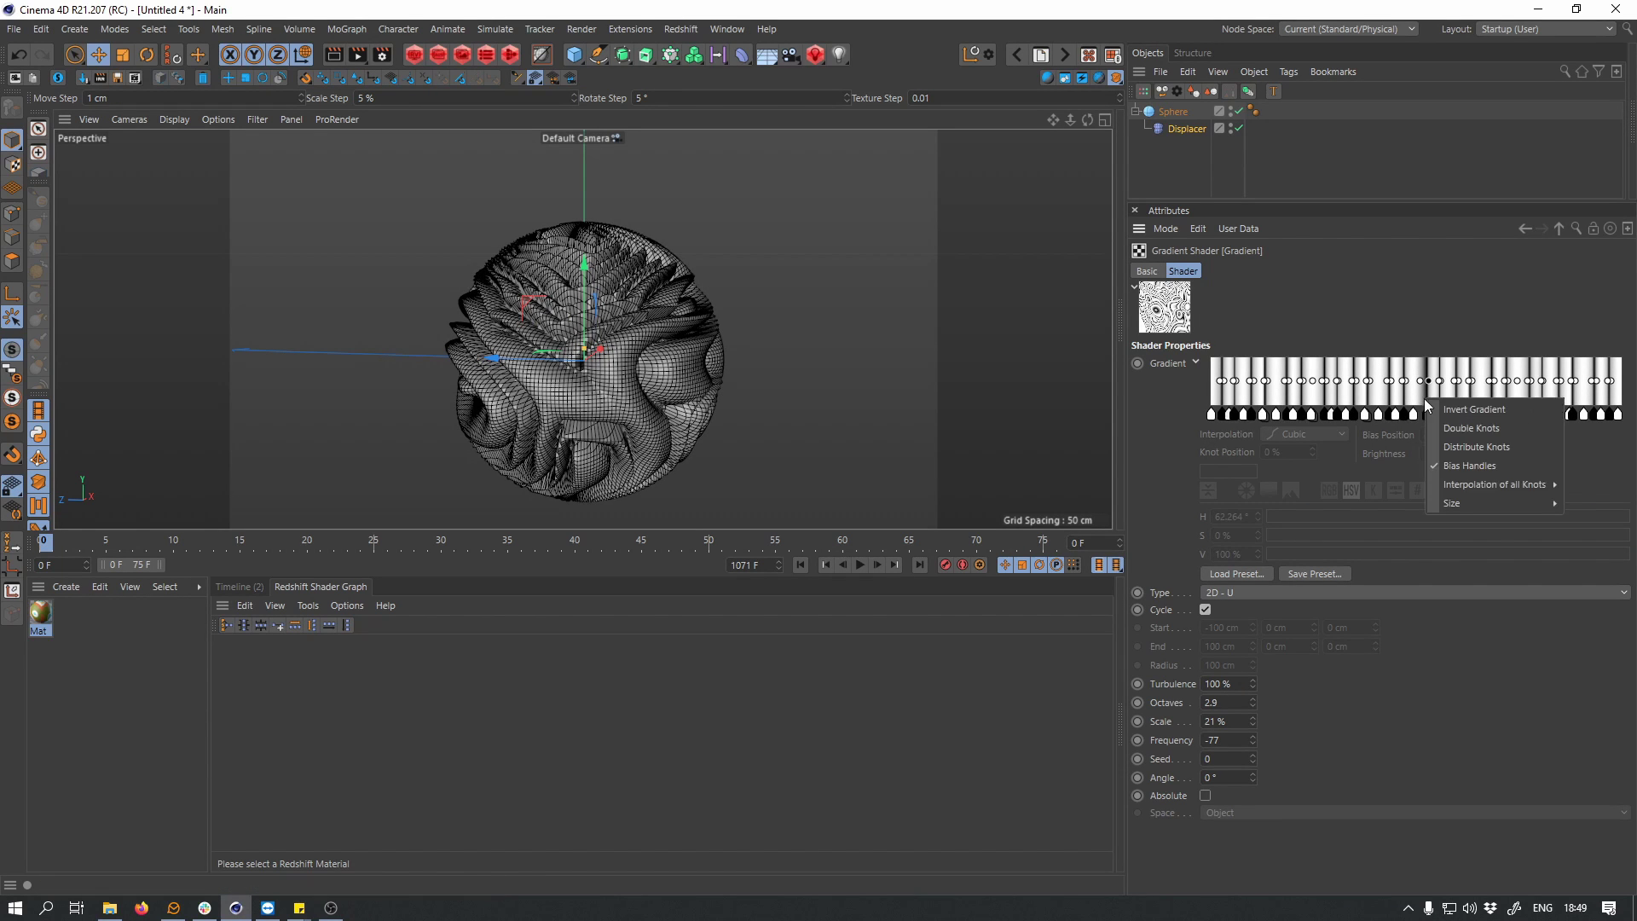
click(1471, 448)
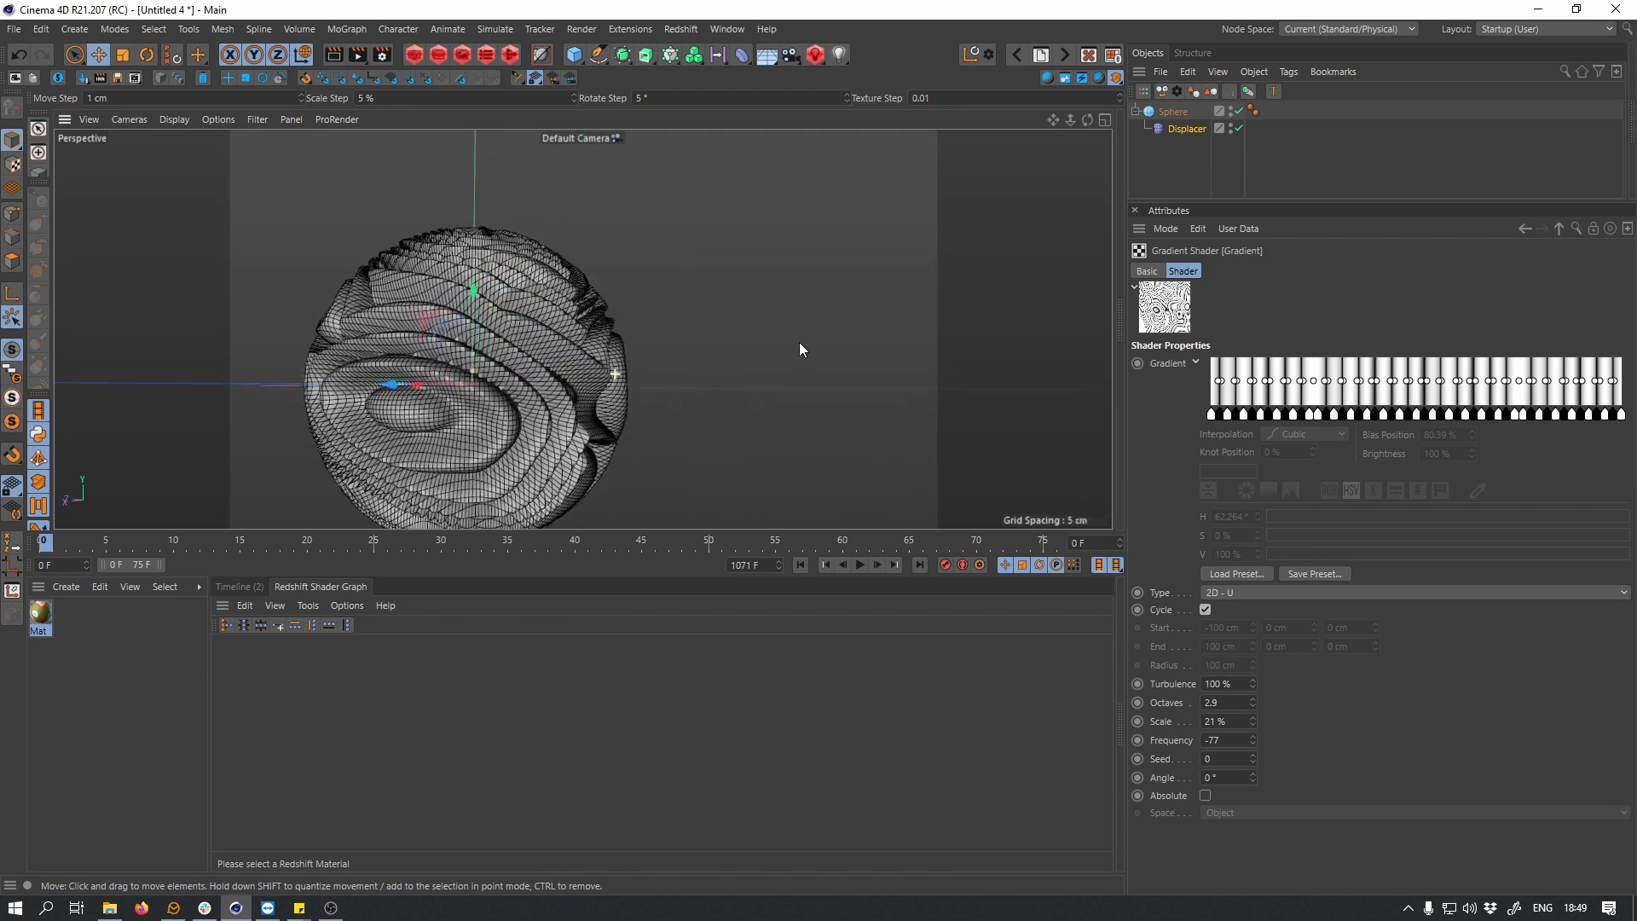
- Switch the viewport display to Gouraud Shading without polygon lines and inspect the displaced sphere
click(137, 120)
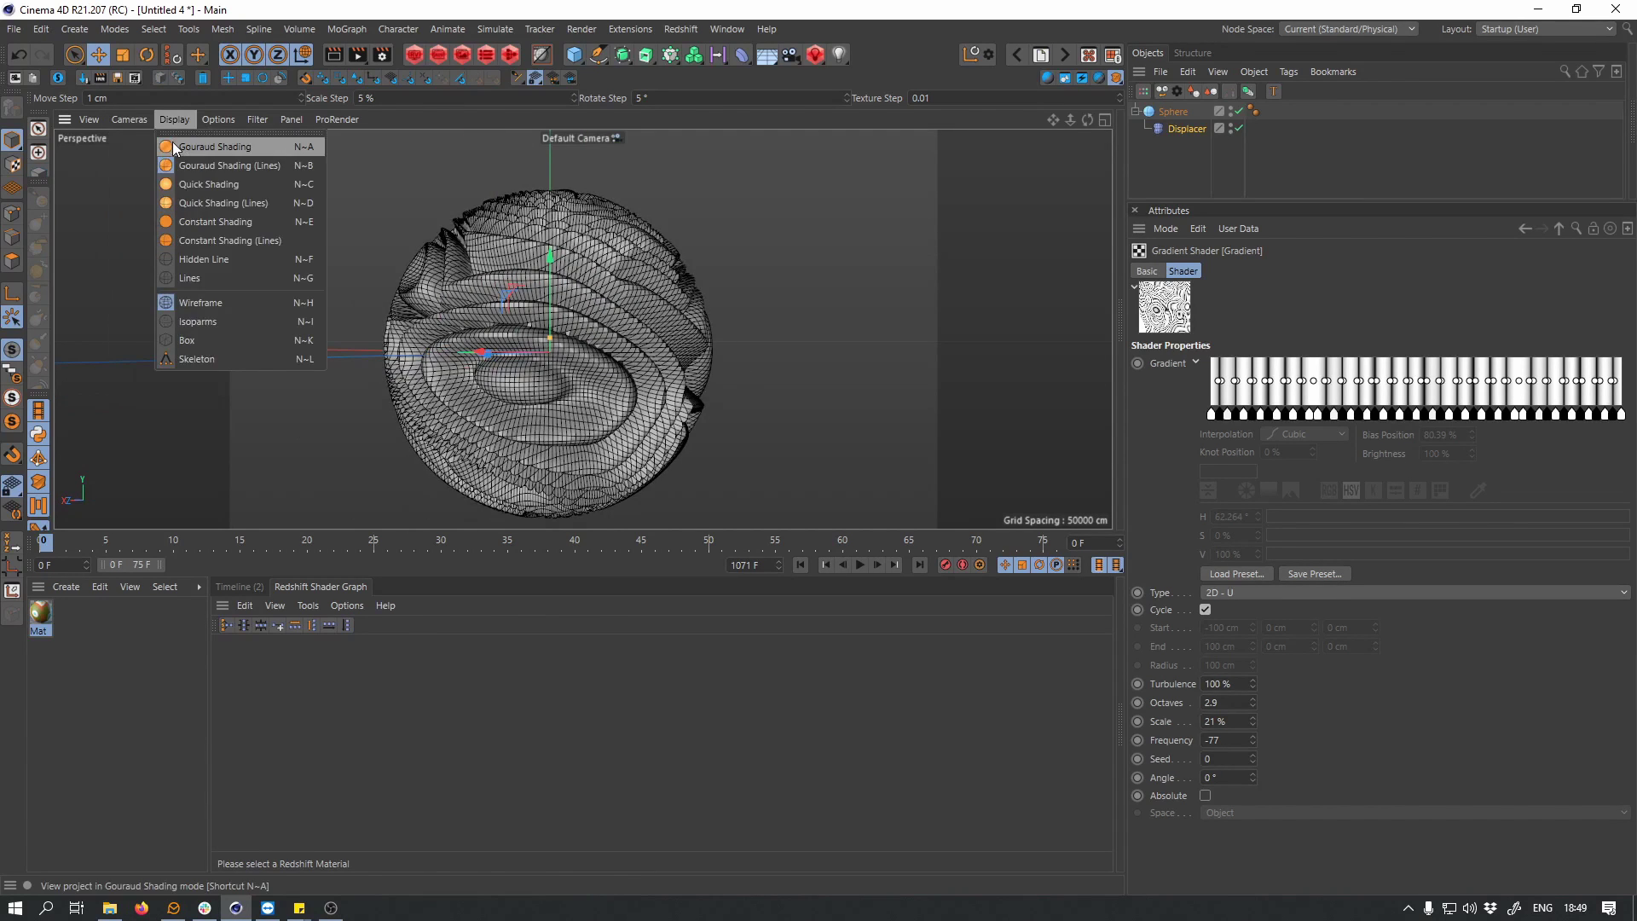
click(204, 146)
alt+middle_drag(321, 218, 447, 359)
alt+drag(446, 351, 474, 382)
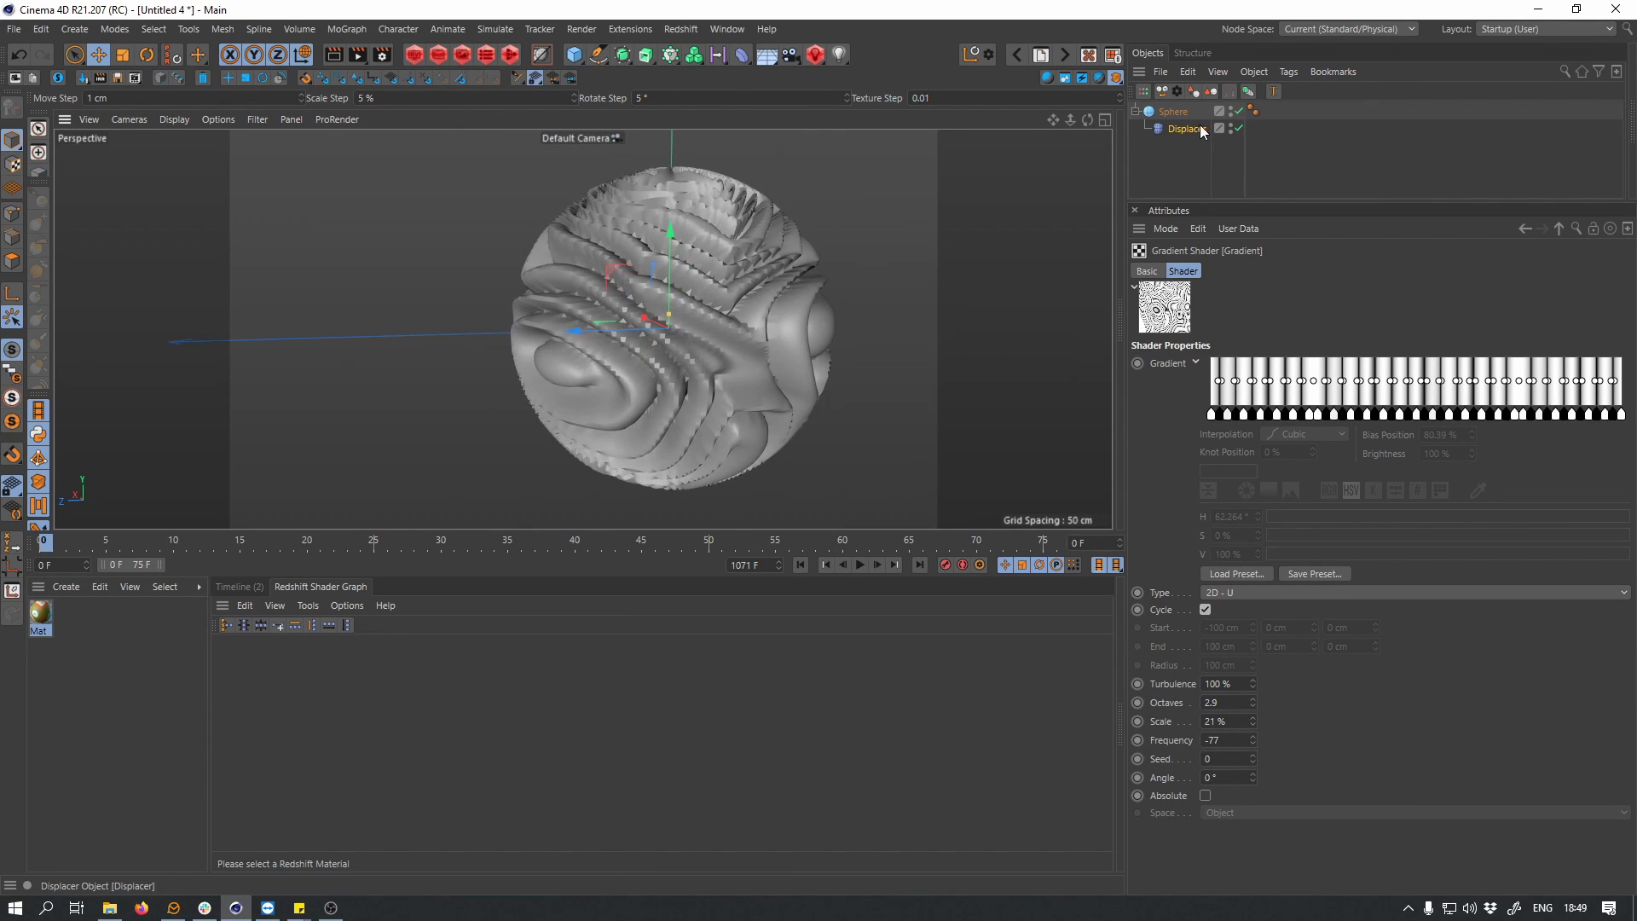
- Set the Sphere's segments to 300 and inspect the displaced surface
click(1193, 127)
click(1175, 113)
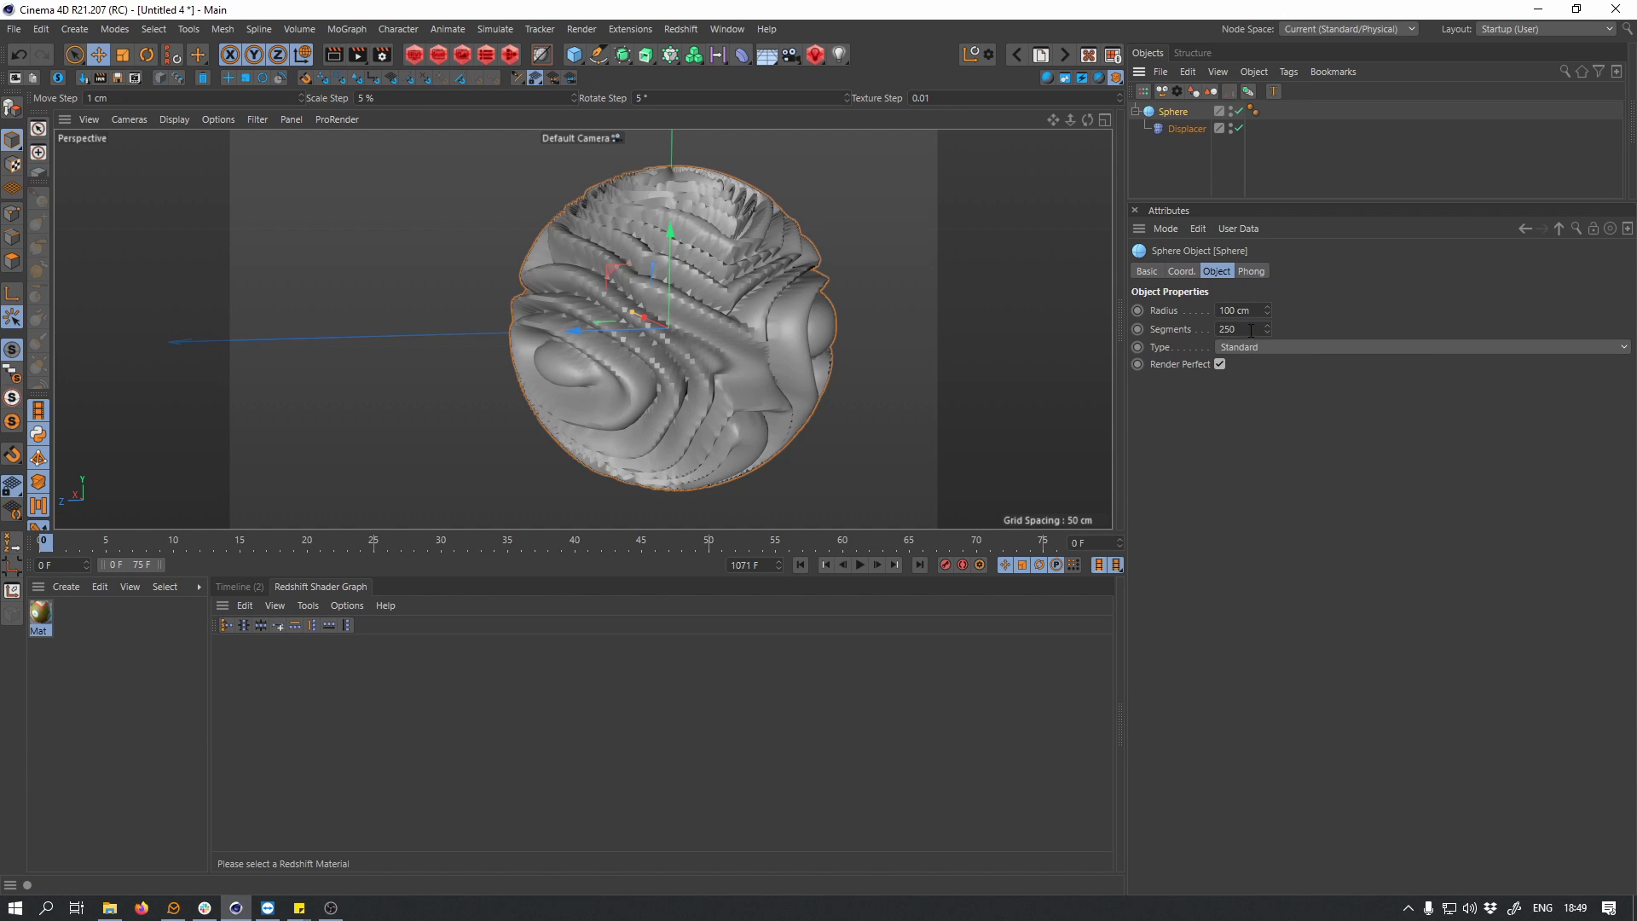
text(300)
key(Return)
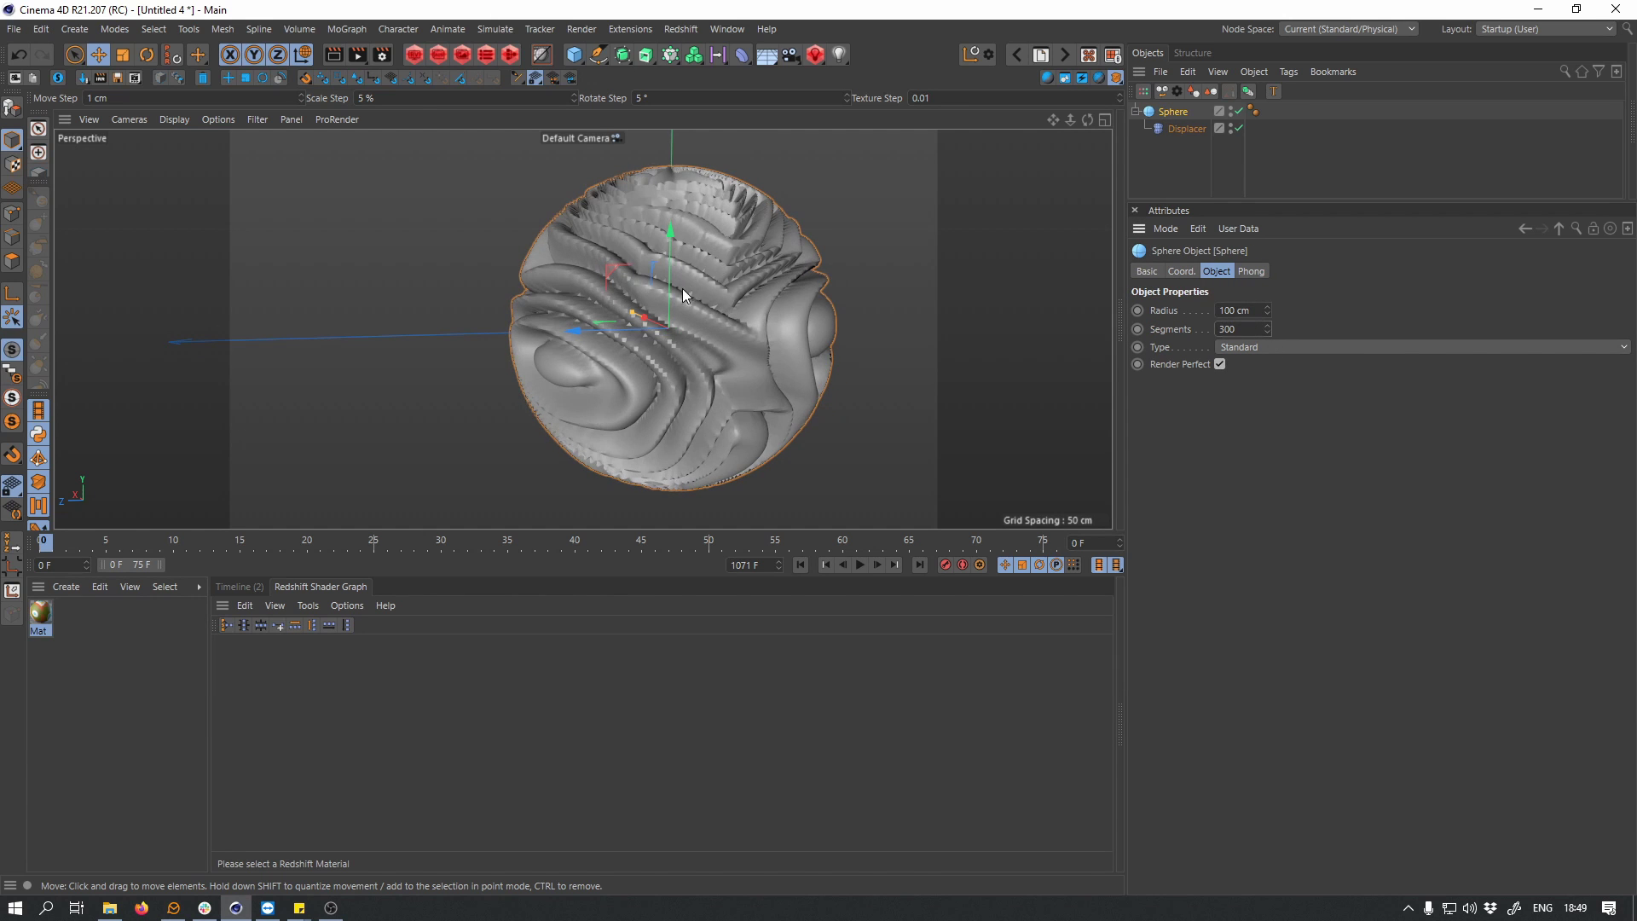
alt+drag(685, 284, 888, 219)
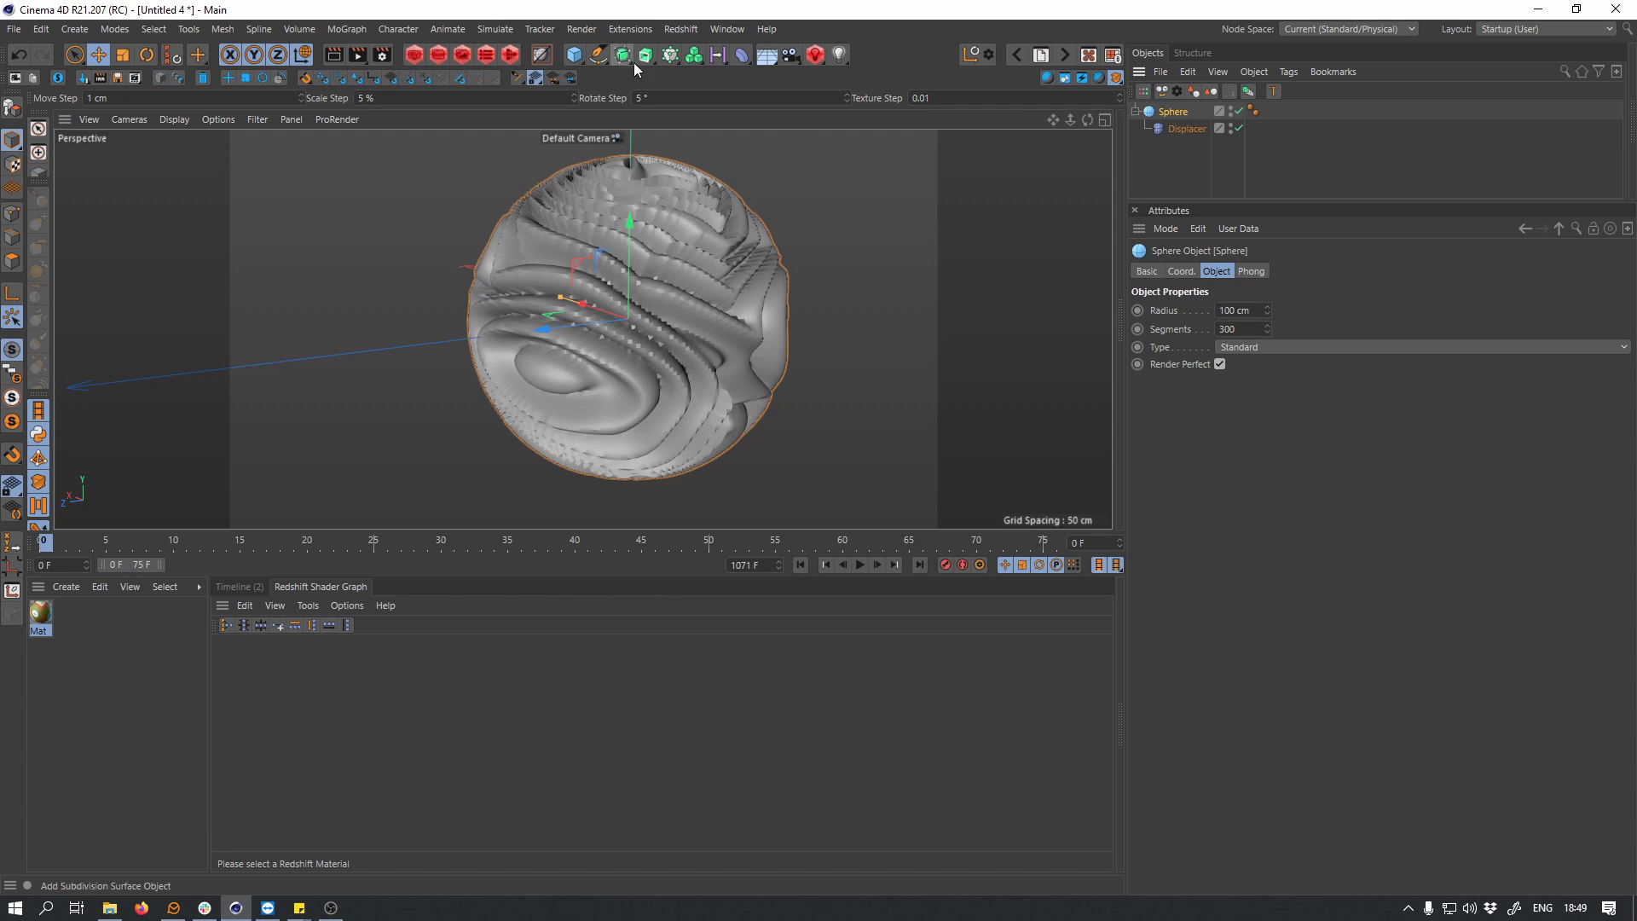
- Add a Smoothing deformer under the Sphere, below the Displacer, and set its stiffness to 74%
click(741, 59)
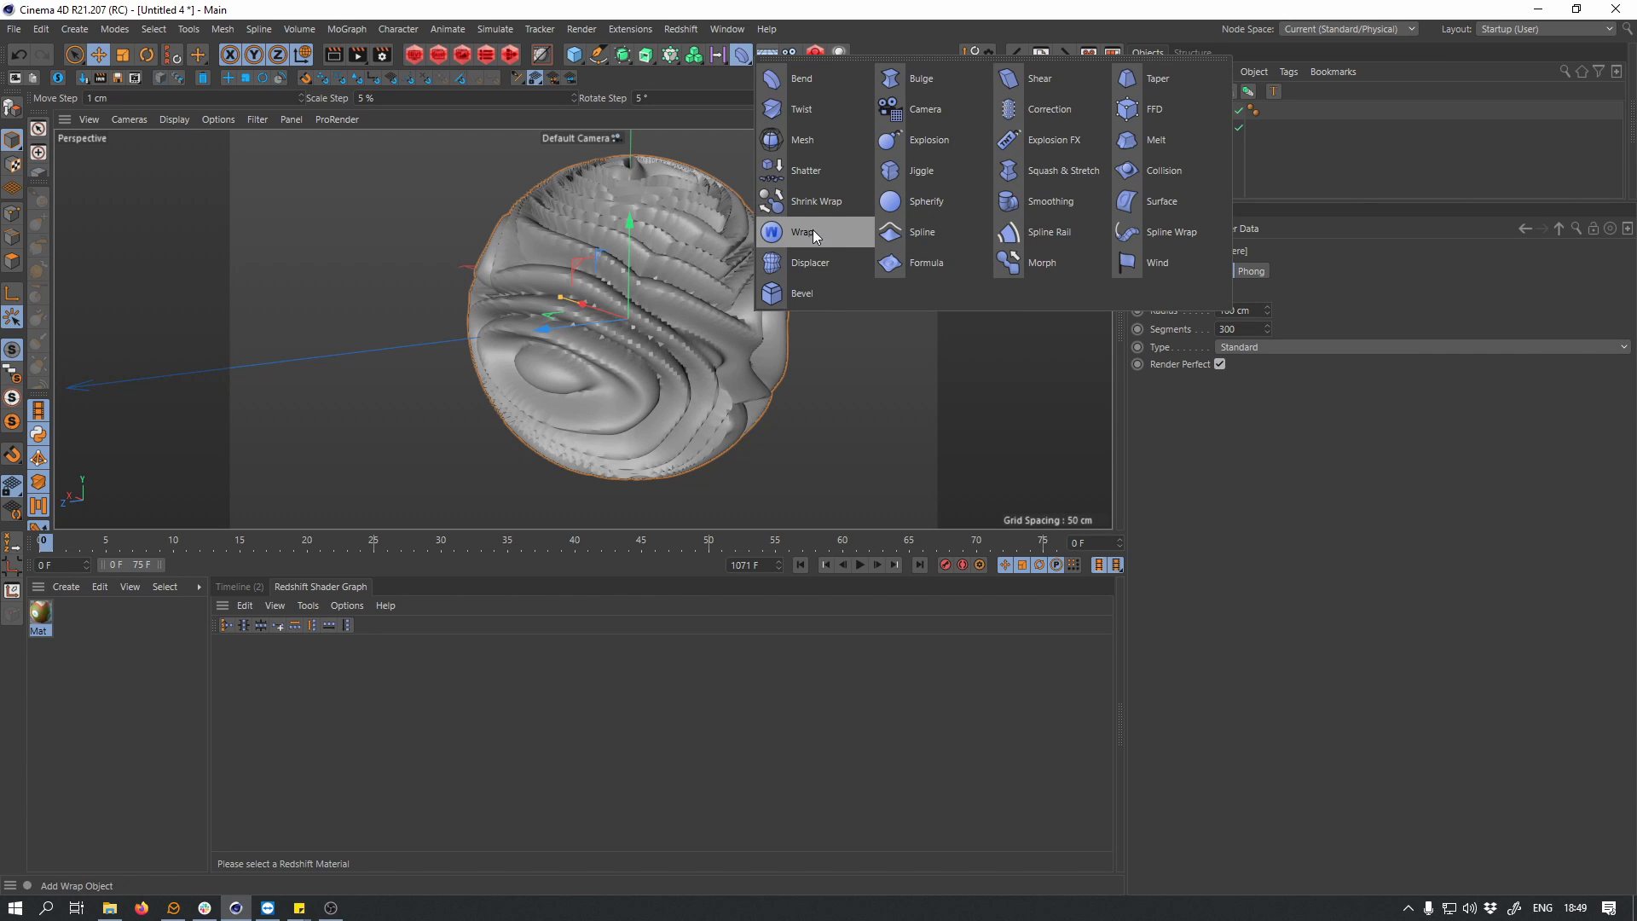
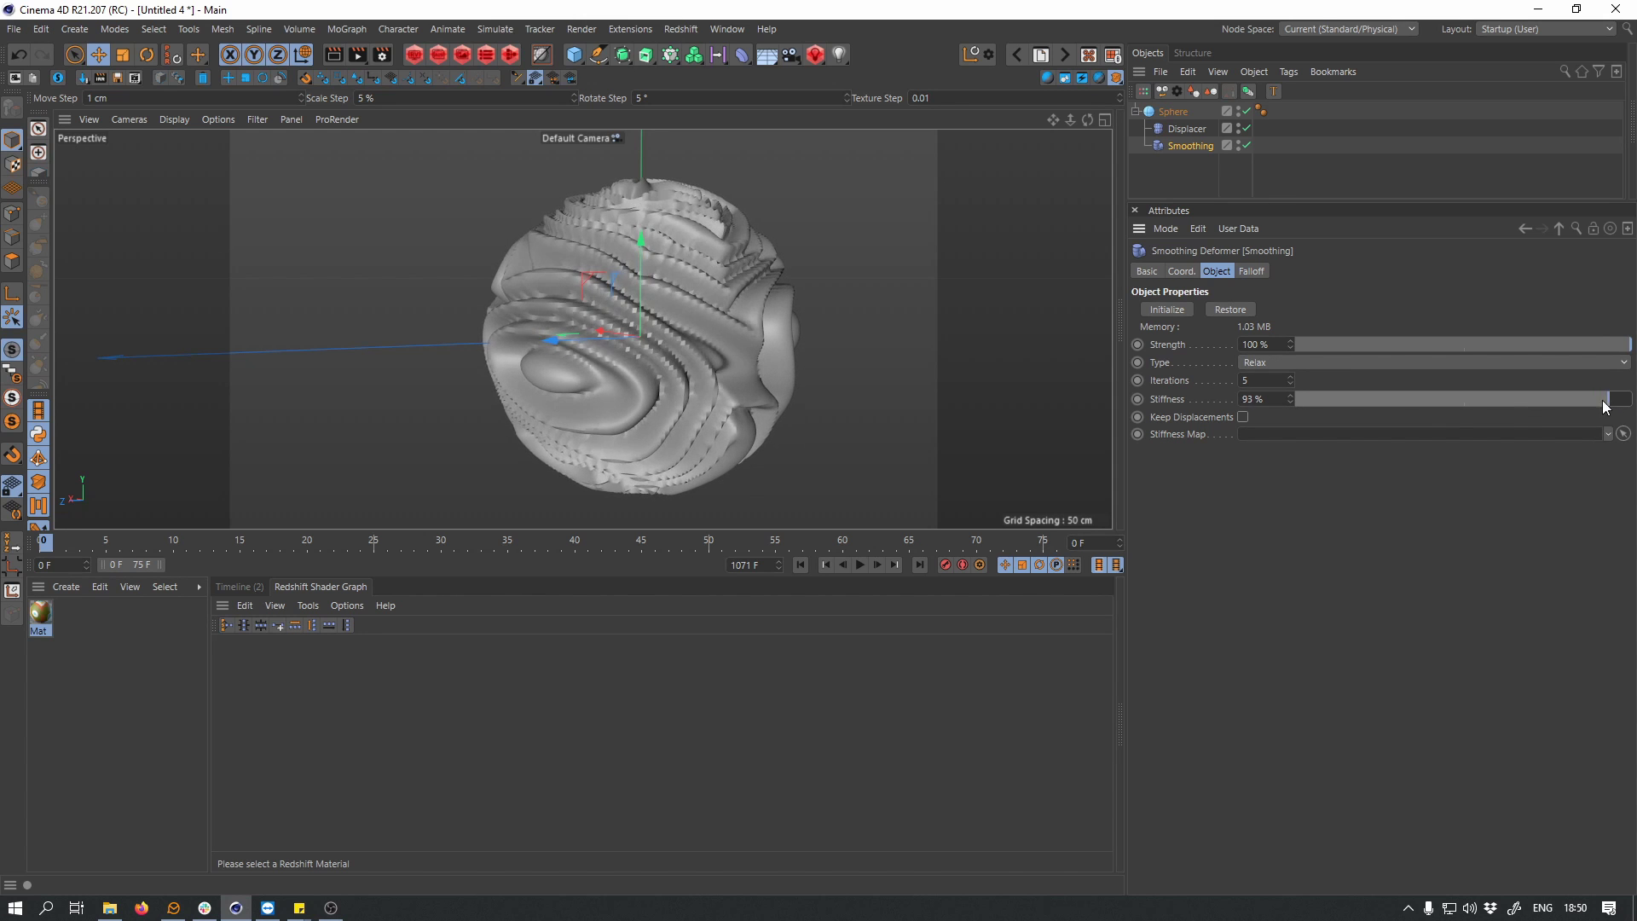
click(1548, 405)
alt+drag(640, 330, 809, 342)
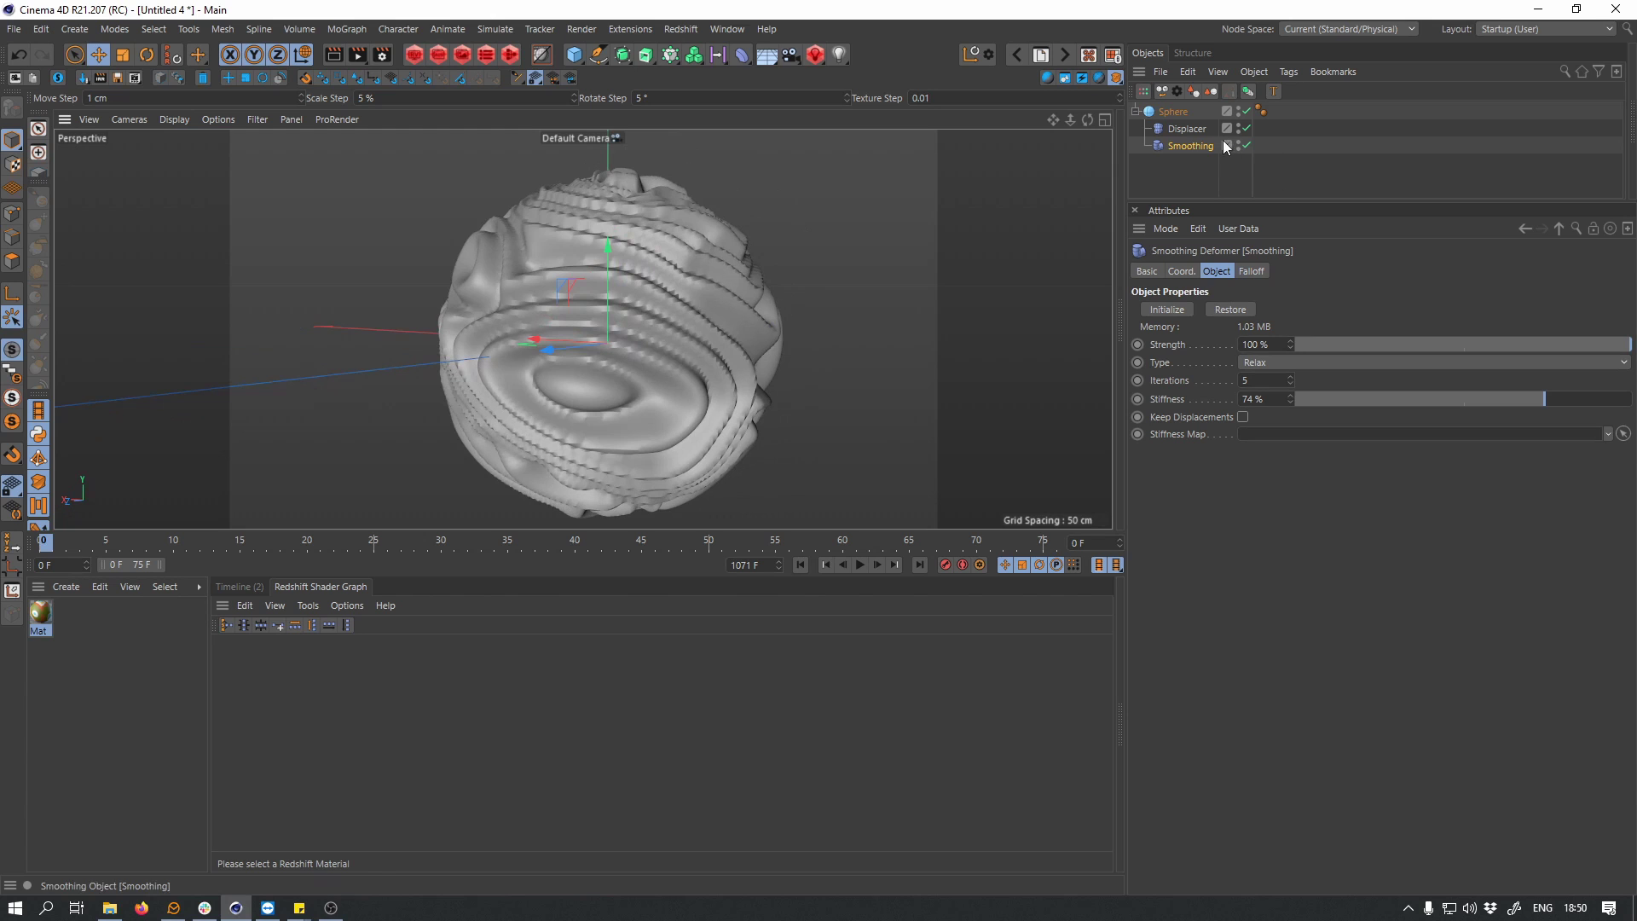
- Set the Smoothing deformer's type to Smooth and its iterations to 28
click(1275, 362)
click(1262, 399)
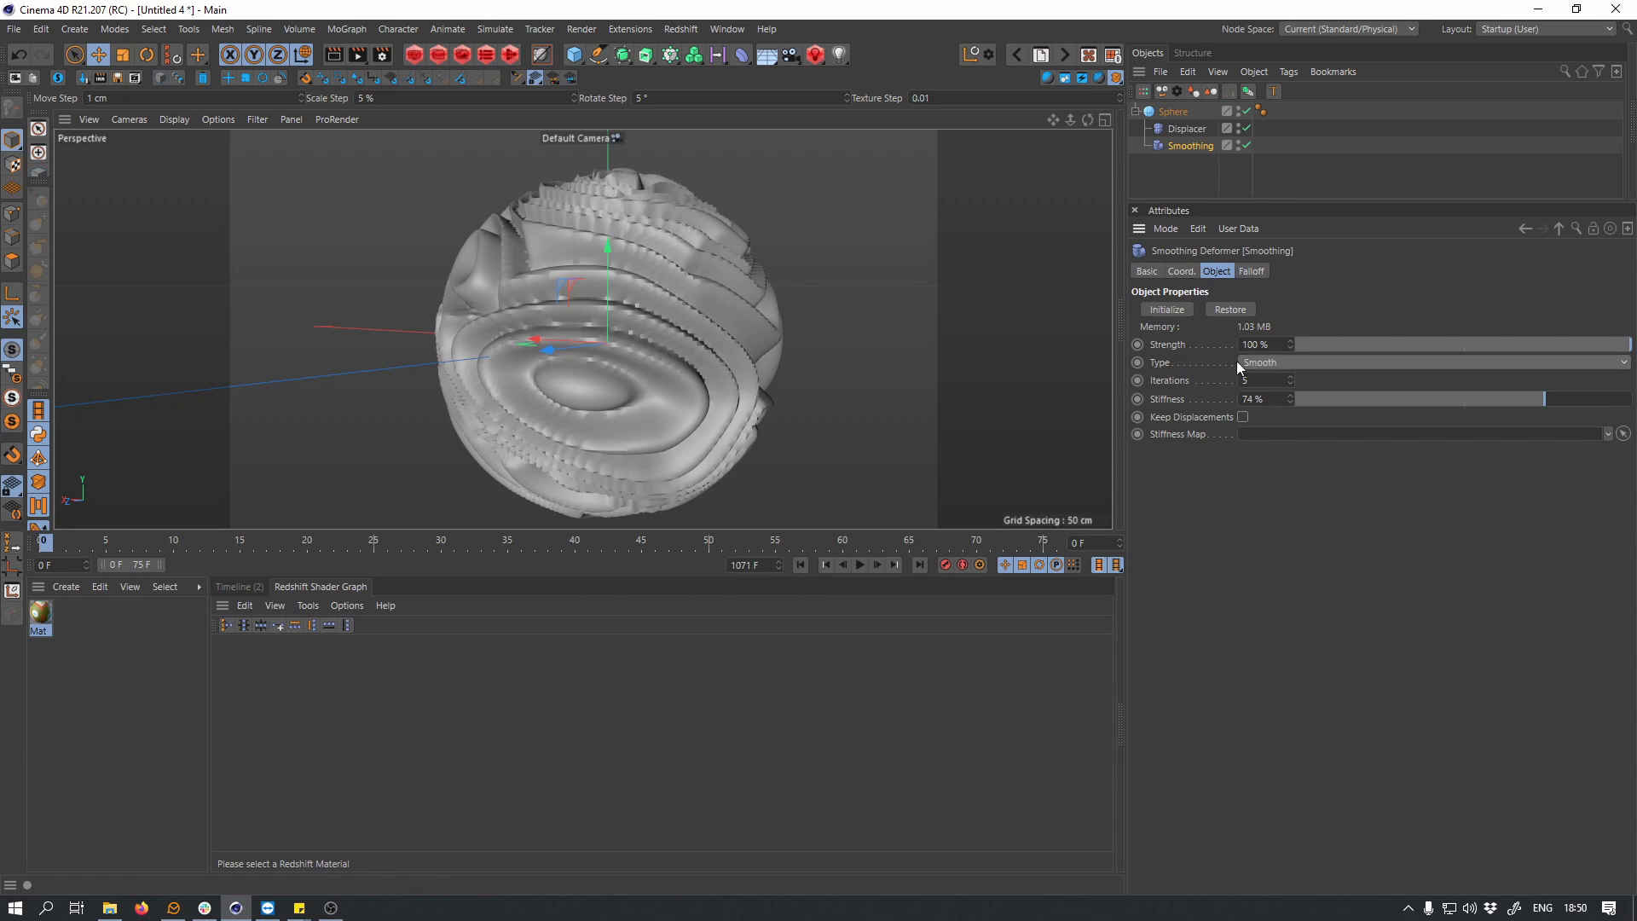
drag(1290, 380, 1292, 360)
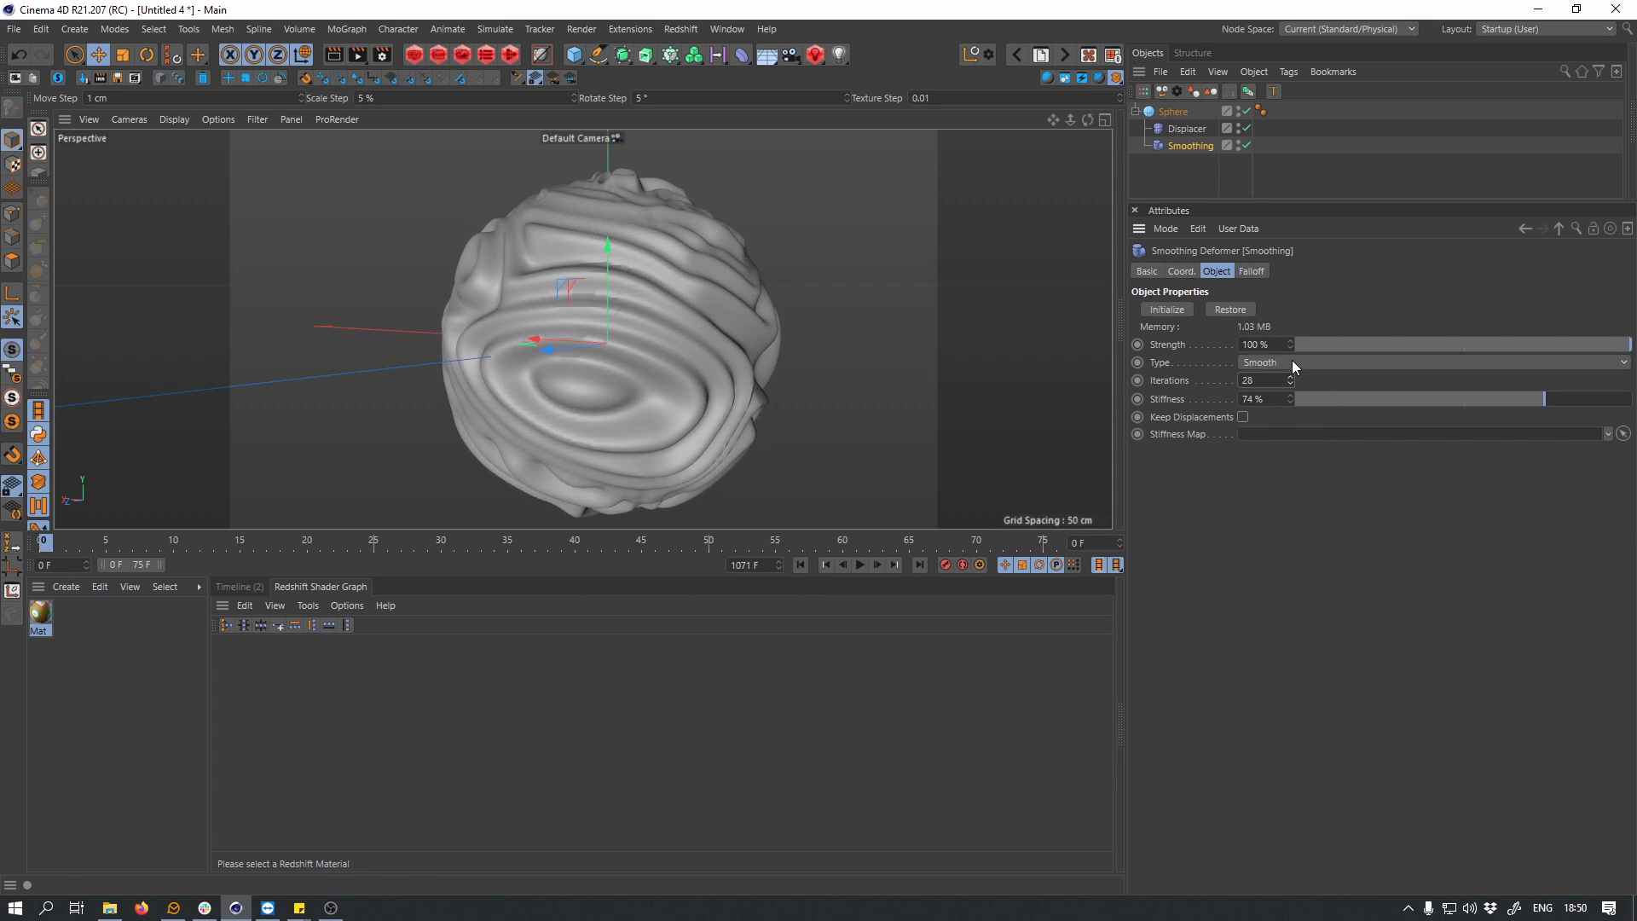
alt+drag(744, 349, 618, 354)
- Adjust the Smoothing deformer to 91% stiffness and 53 iterations
drag(1544, 399, 1631, 403)
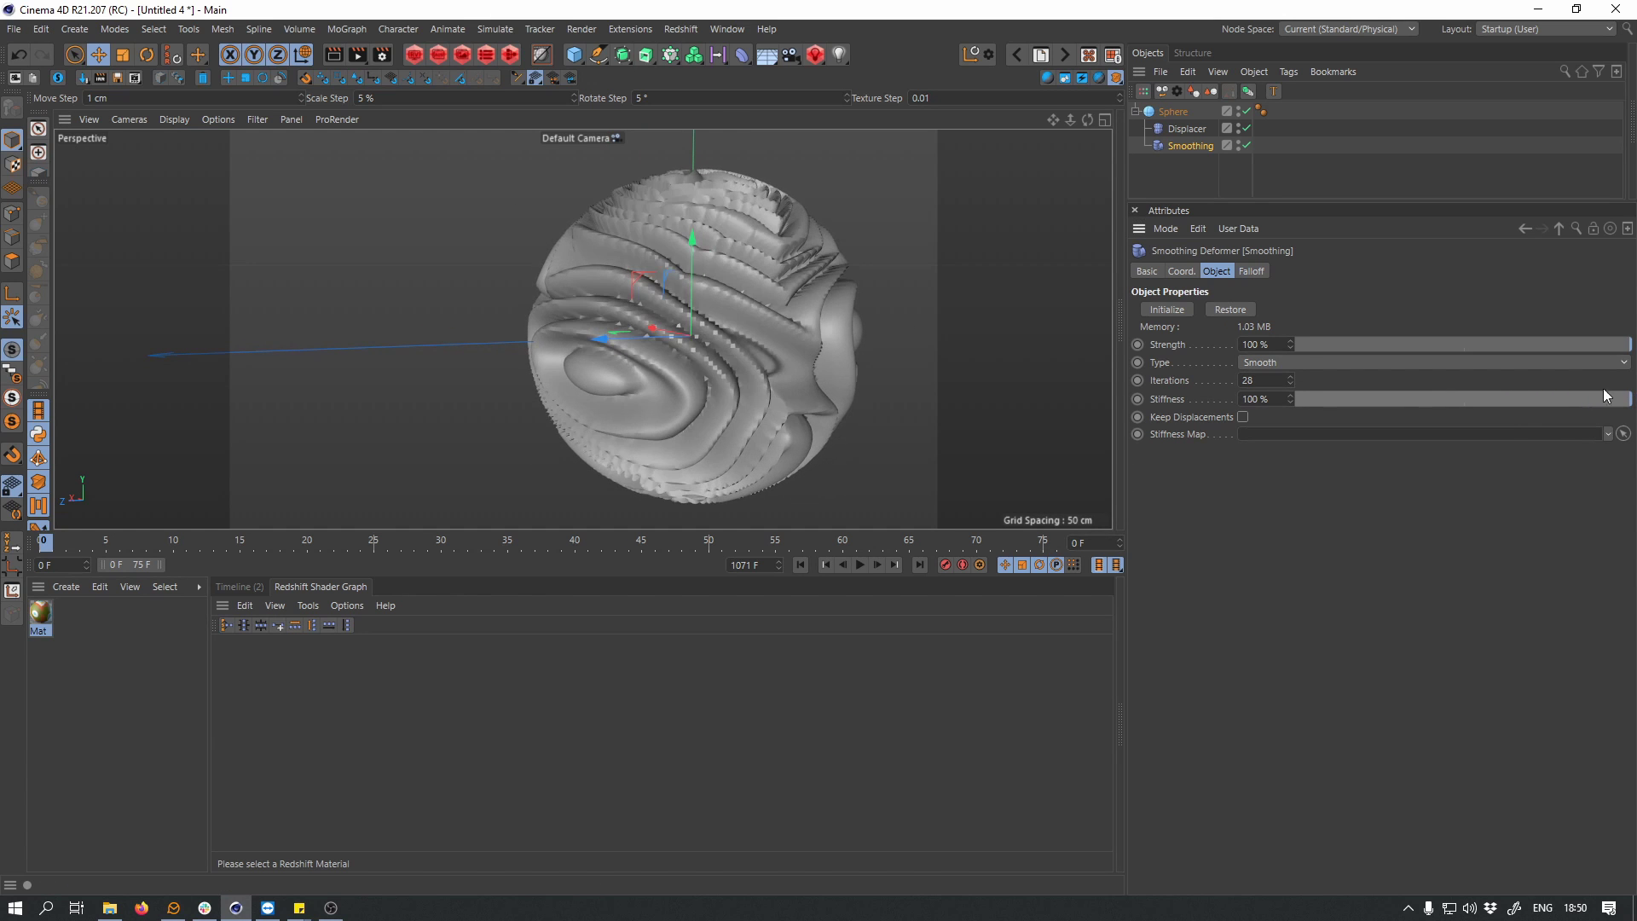
drag(1291, 386, 1301, 385)
drag(1621, 404, 1602, 408)
drag(1287, 380, 1292, 357)
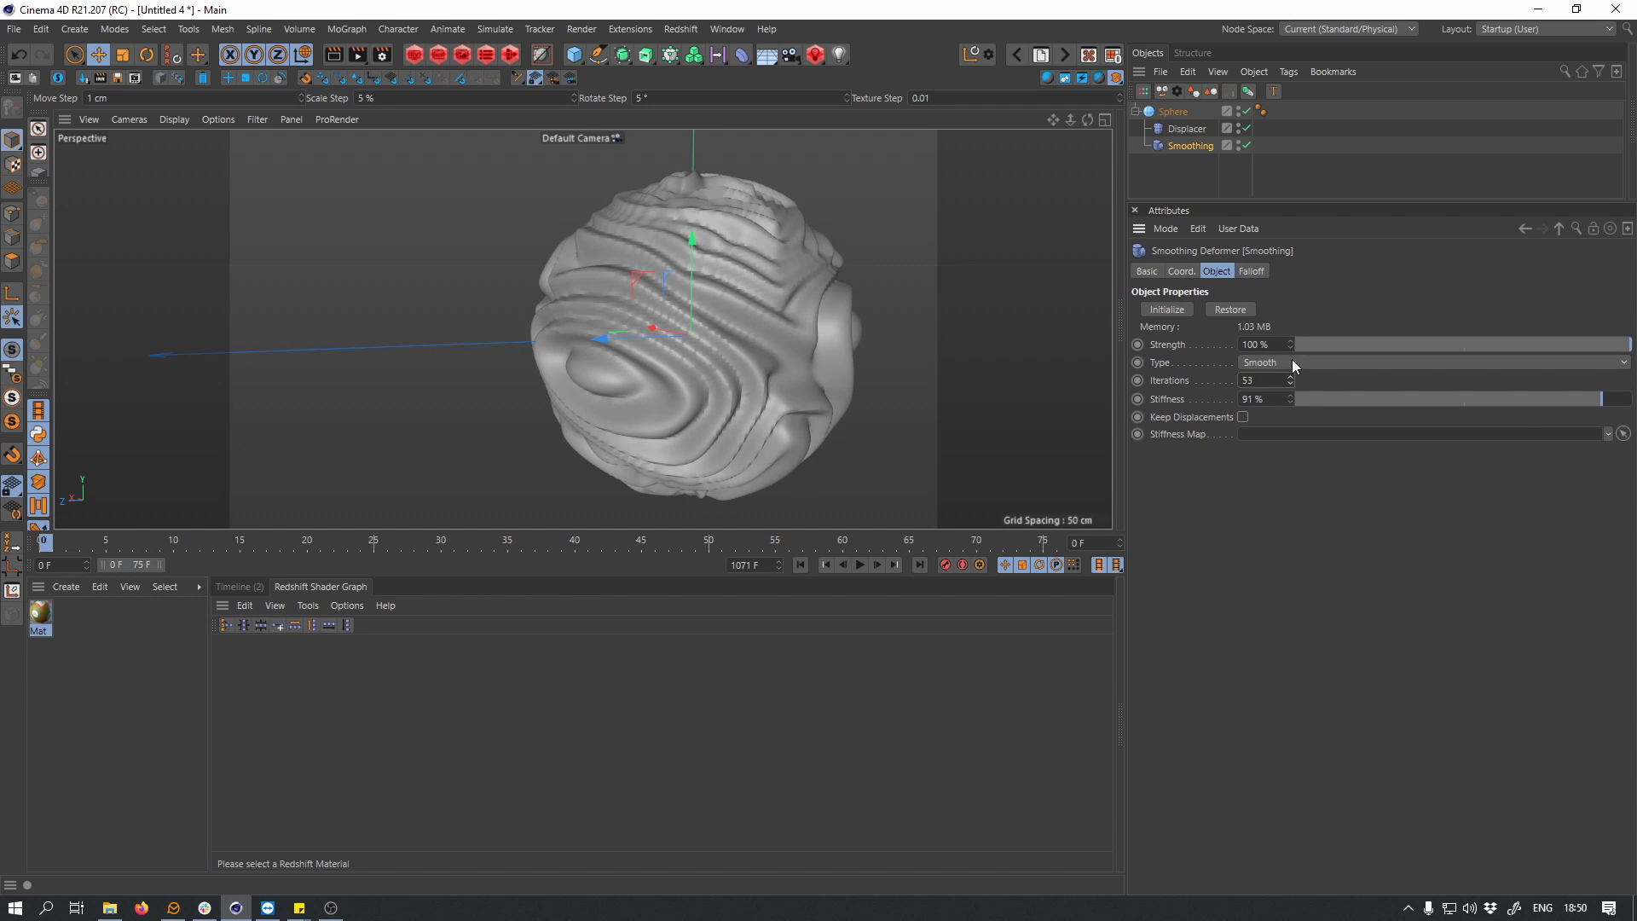
- Set the Sphere's segments to 500 and inspect the smoothed surface
click(1173, 112)
click(1245, 329)
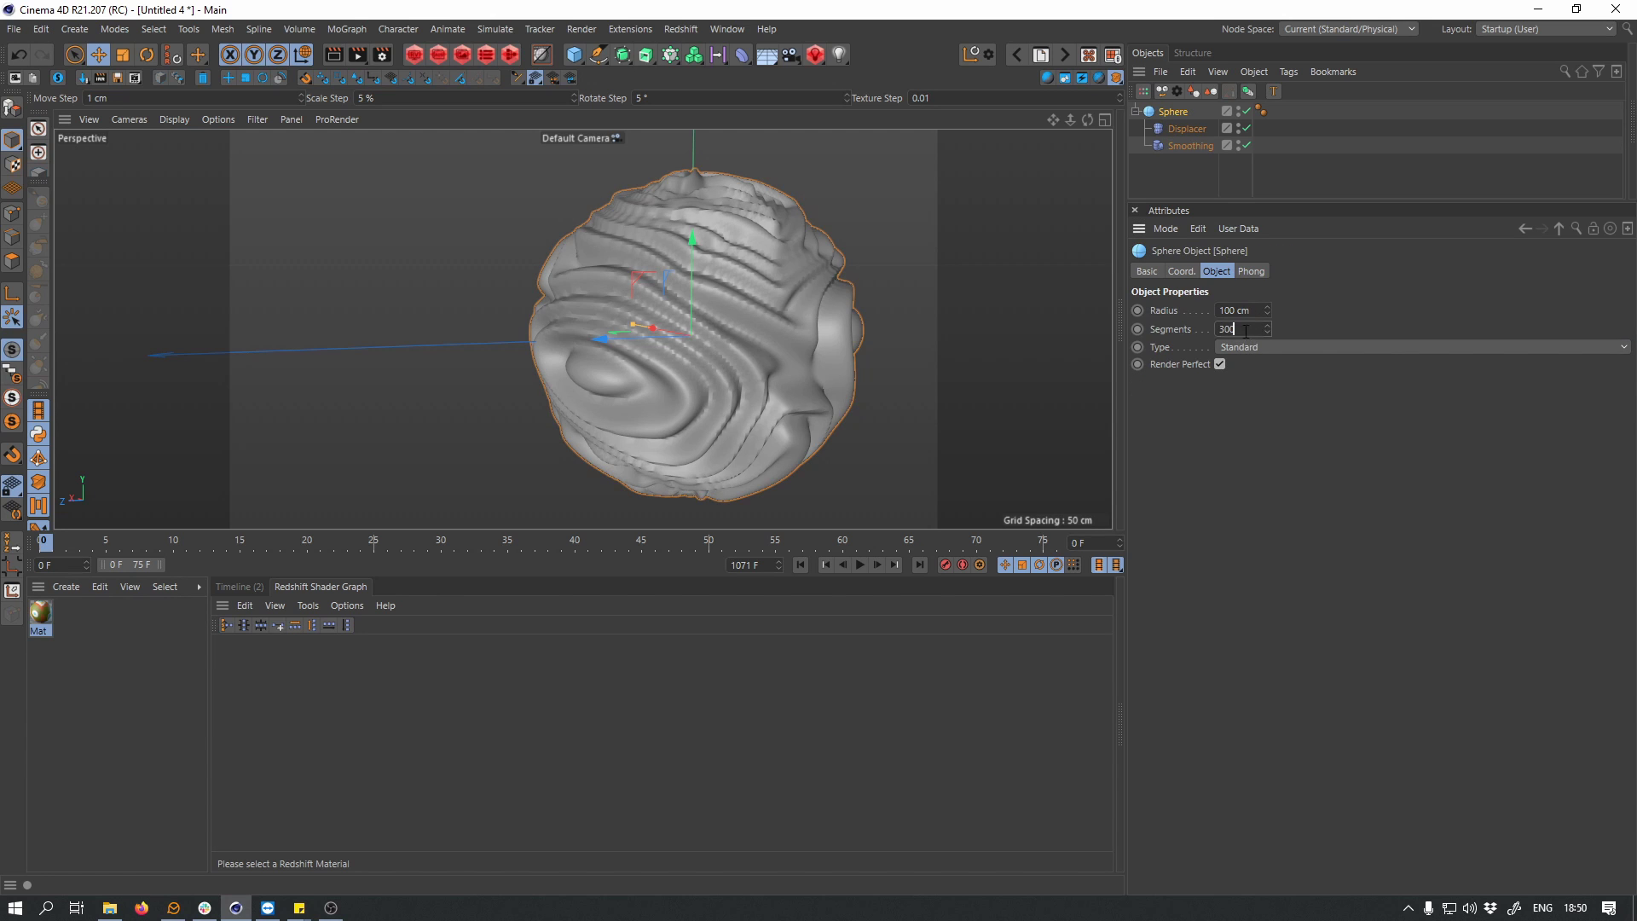
text(500)
key(Return)
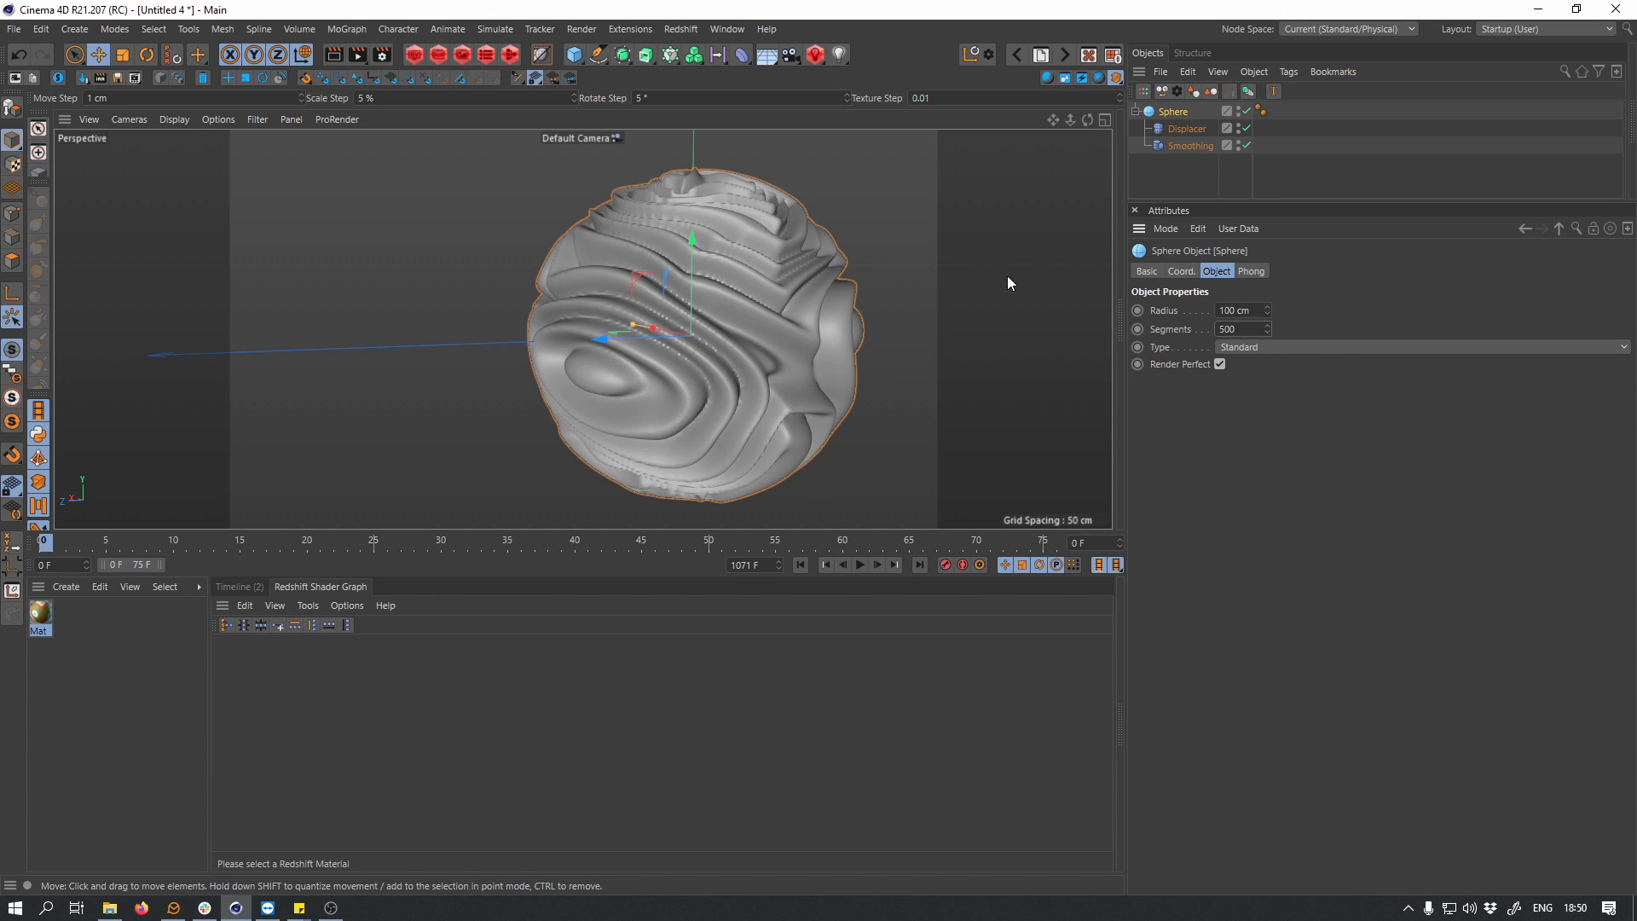
alt+drag(696, 374, 819, 307)
- Open the Displacer's Gradient shader and scrub the timeline to frame 7 to preview the displacement's motion
click(1182, 130)
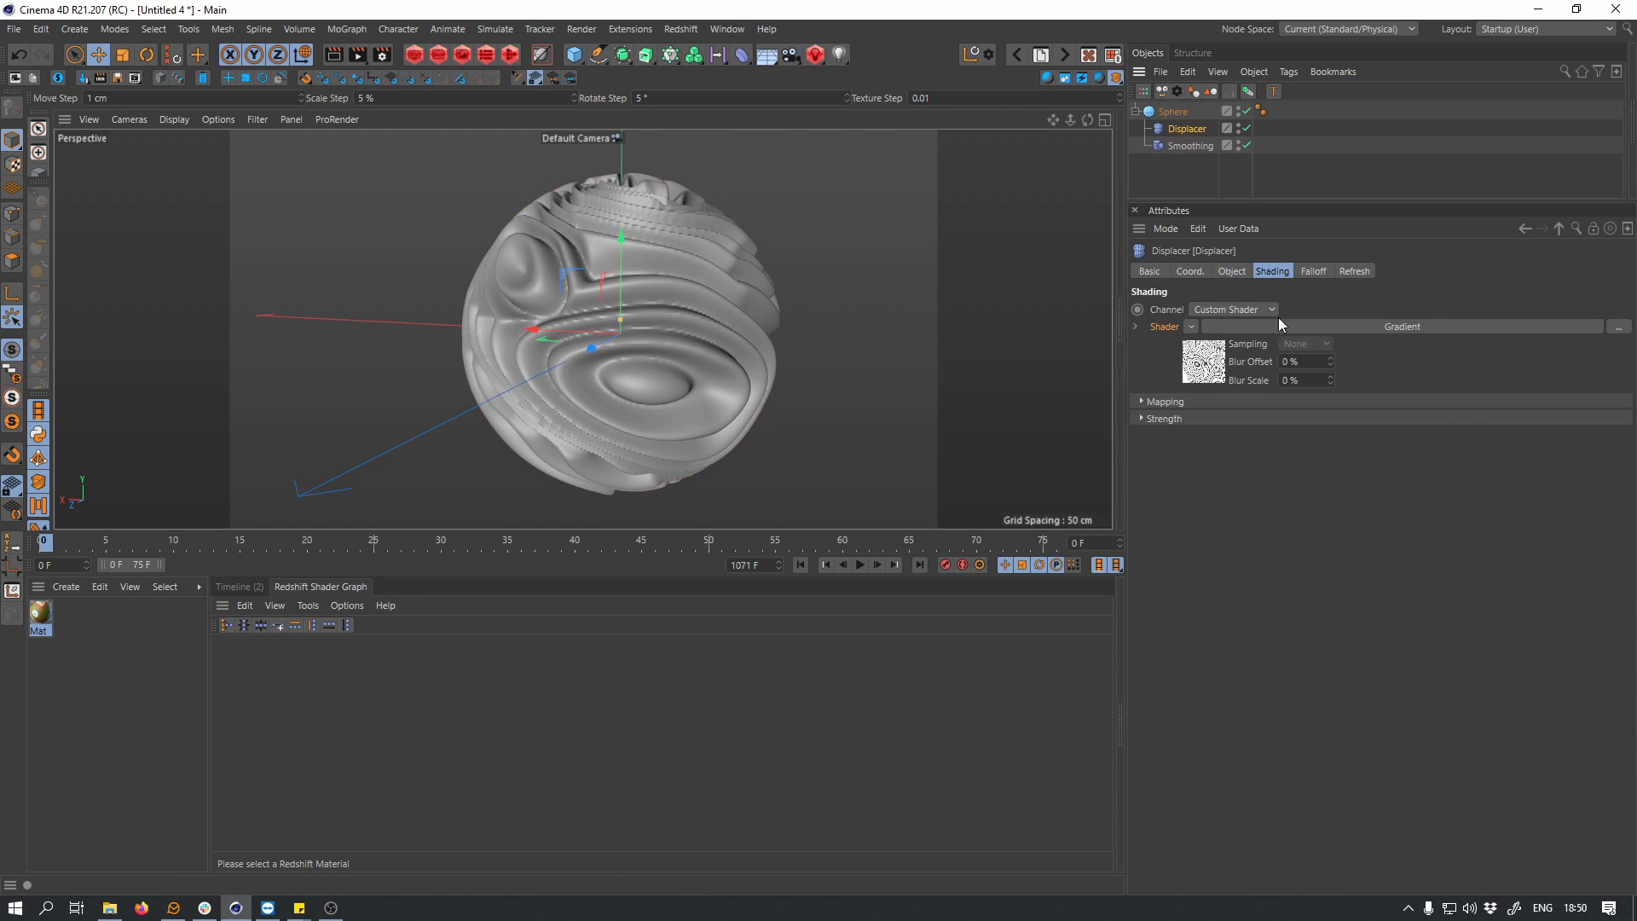
click(1206, 360)
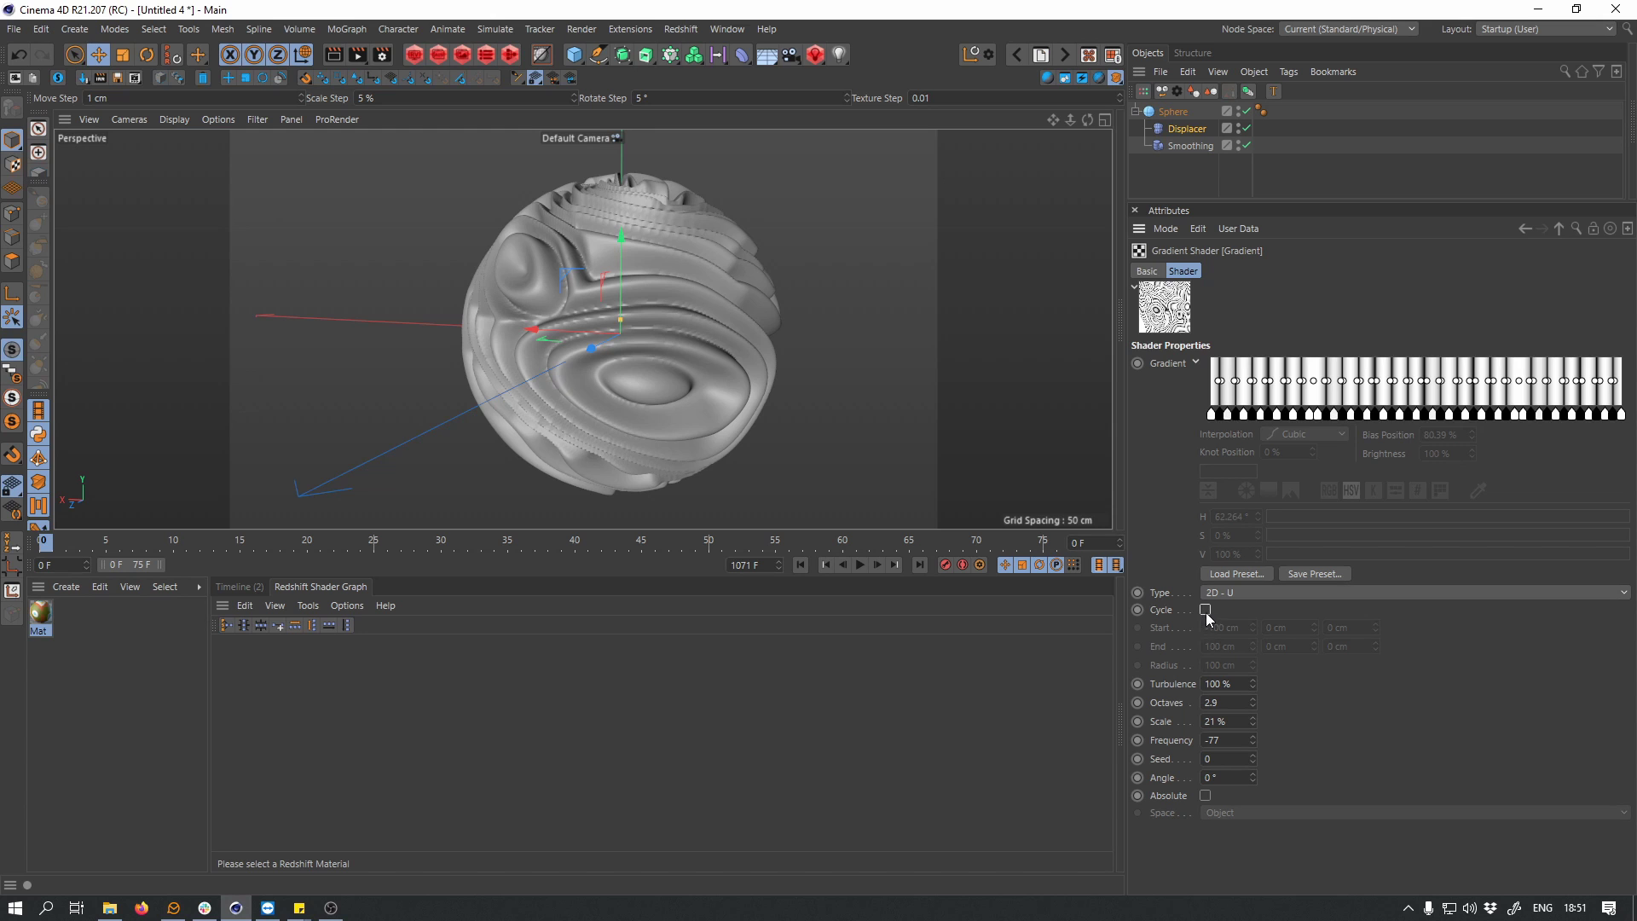
drag(58, 543, 143, 555)
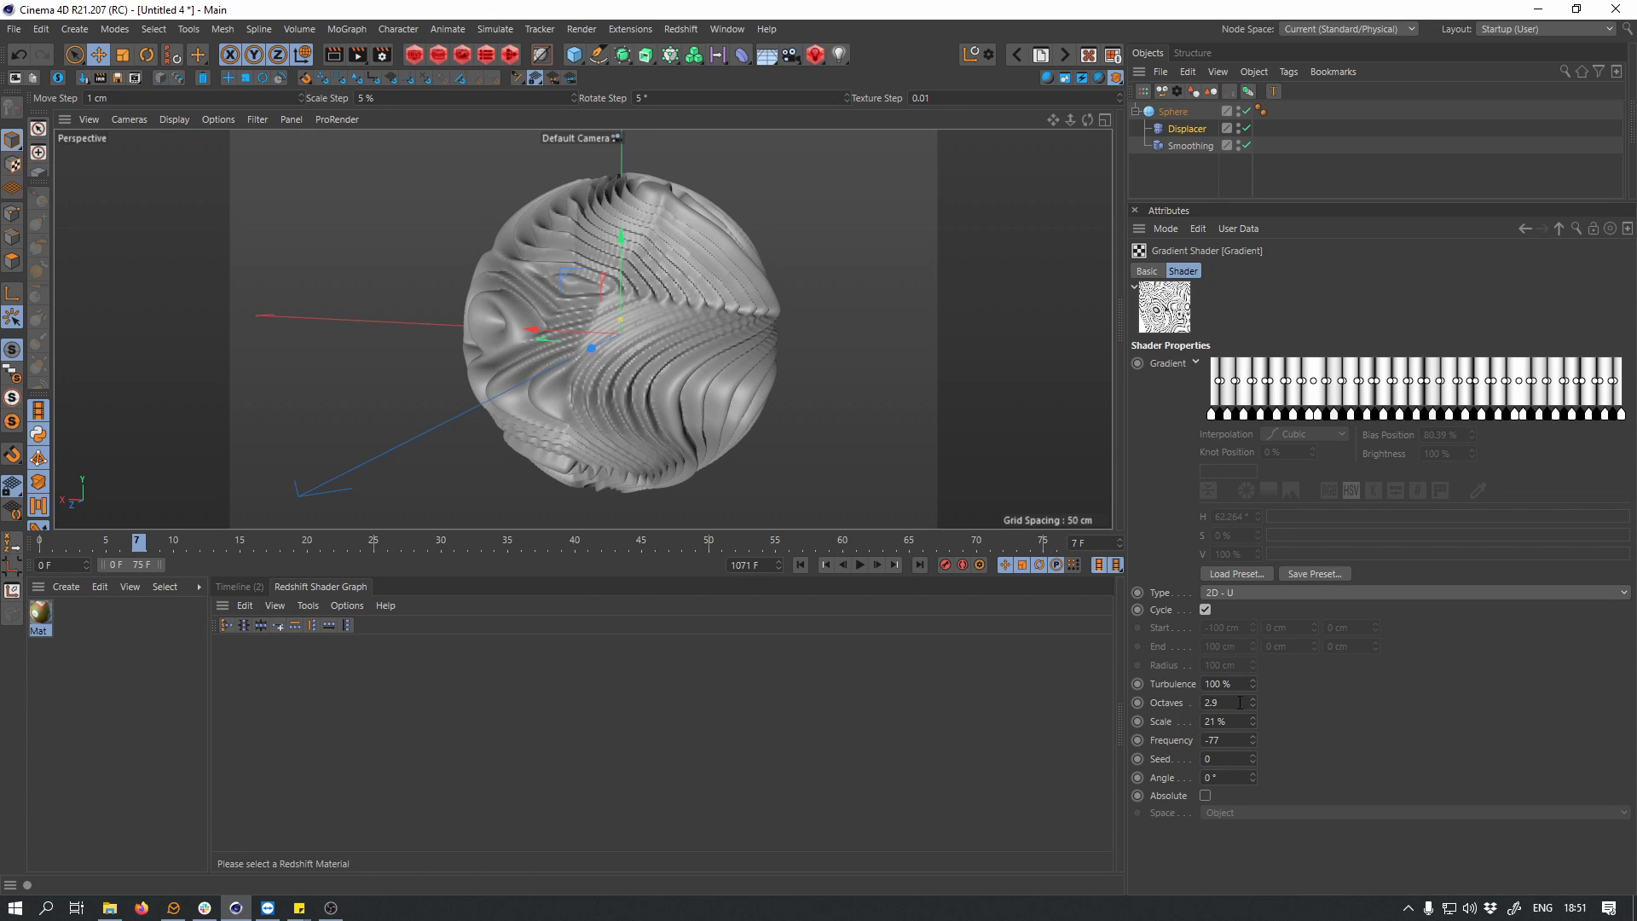
- Set the Gradient shader's Frequency to 0 and scrub the timeline back to the start to check the motion
click(1235, 739)
text(0)
key(Return)
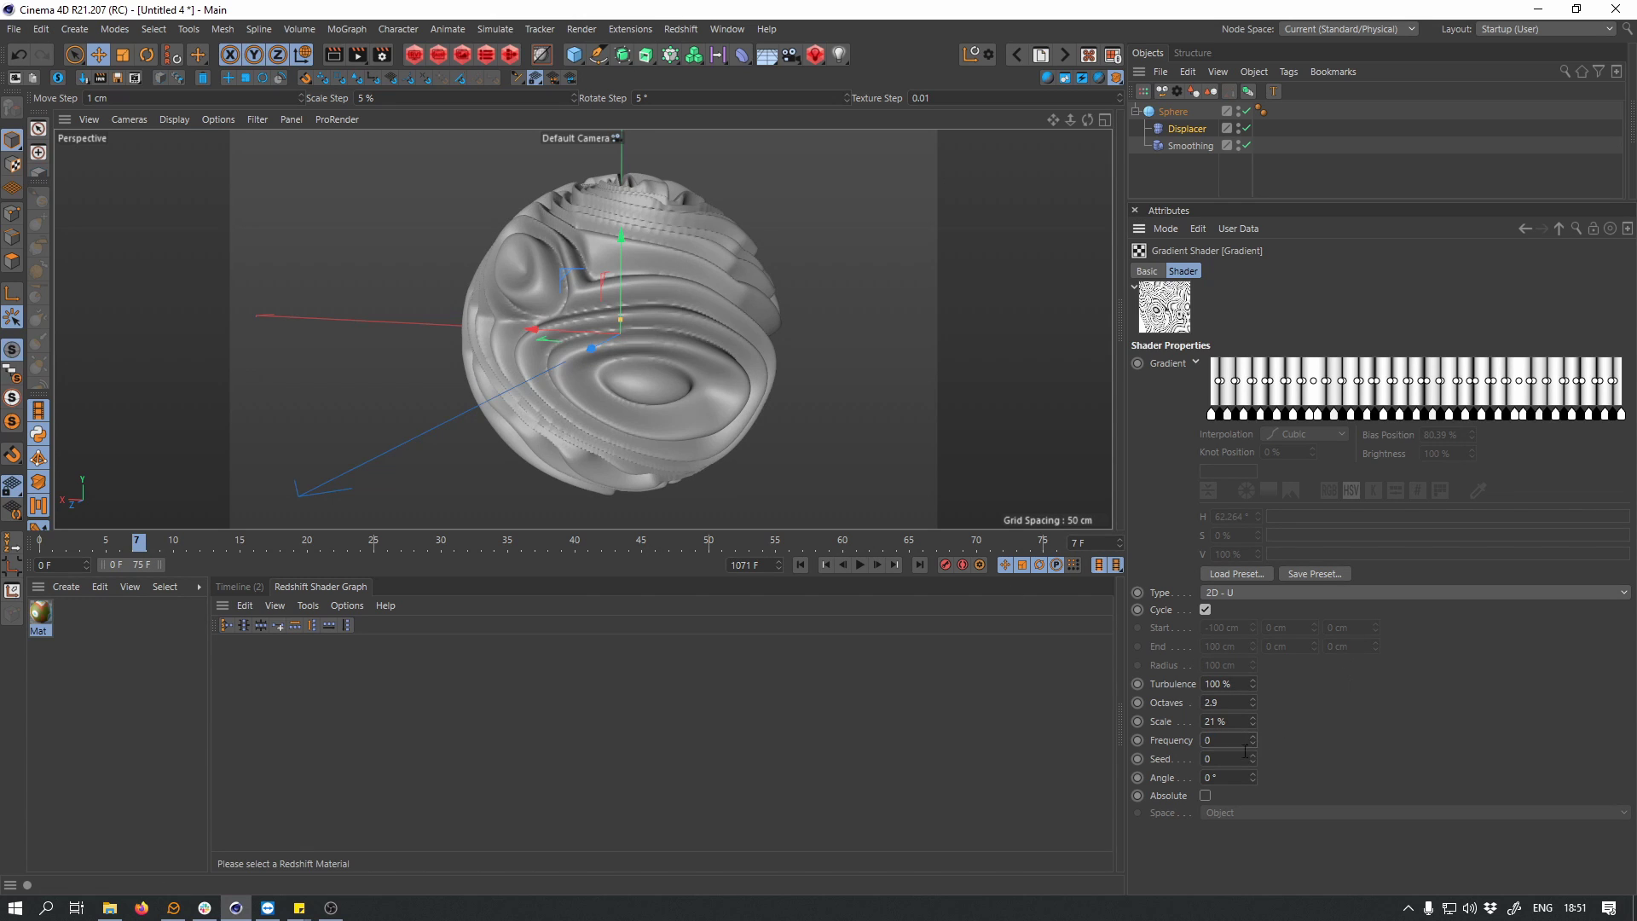
drag(145, 552, 40, 548)
- Set the Gradient shader's Frequency to 2 and scrub the timeline to frame 20 to preview the animation
click(1252, 737)
drag(84, 545, 313, 569)
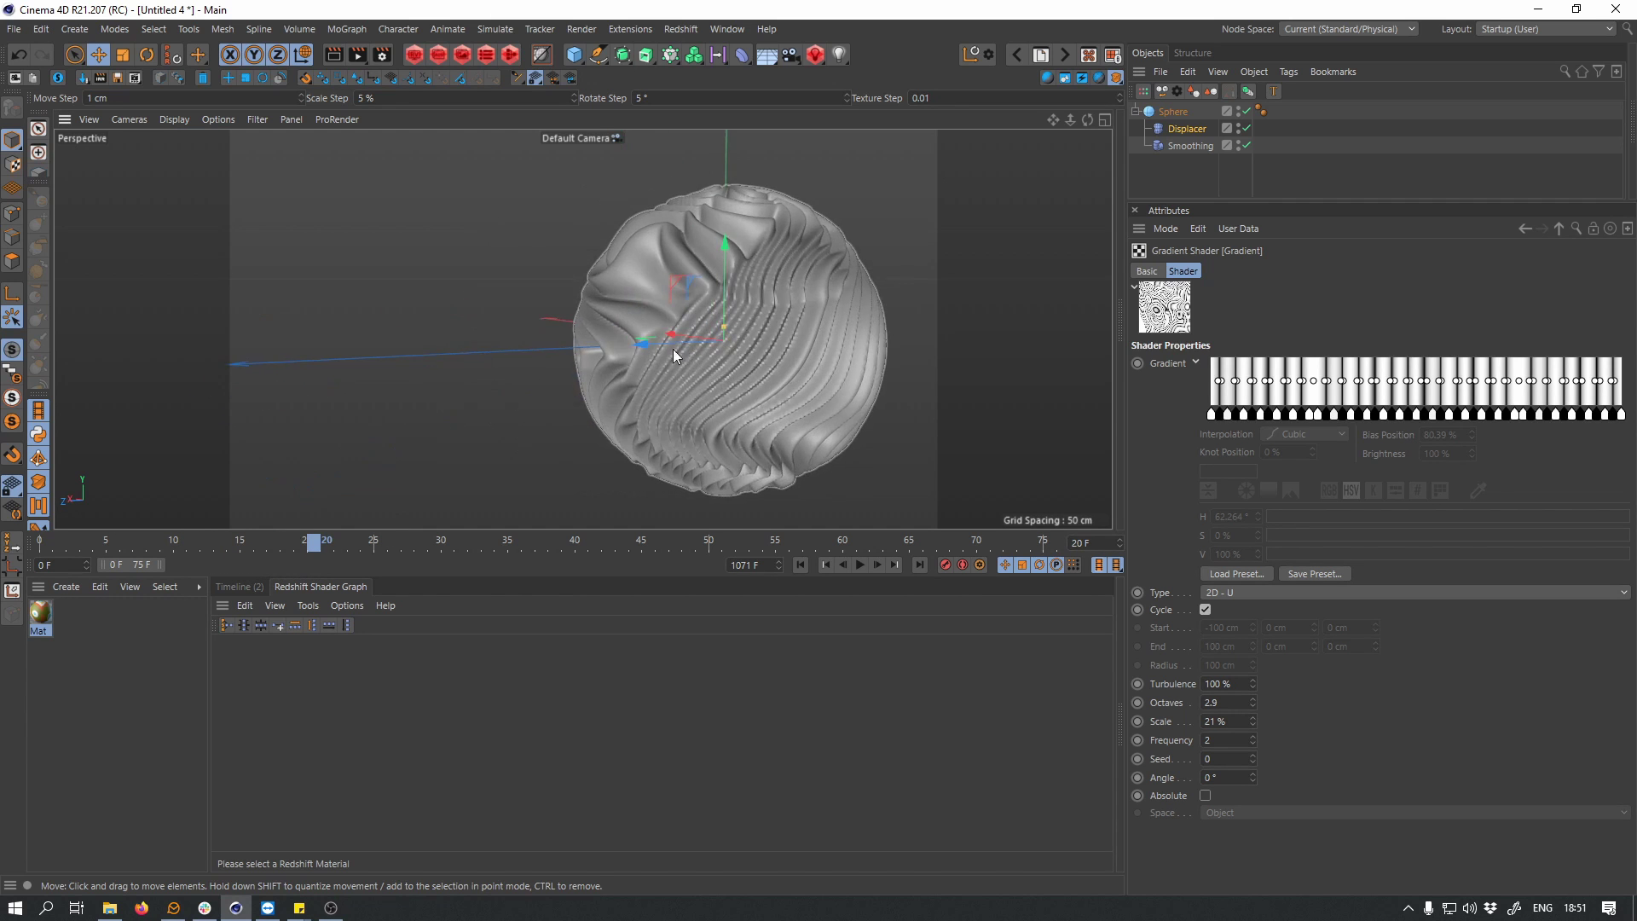